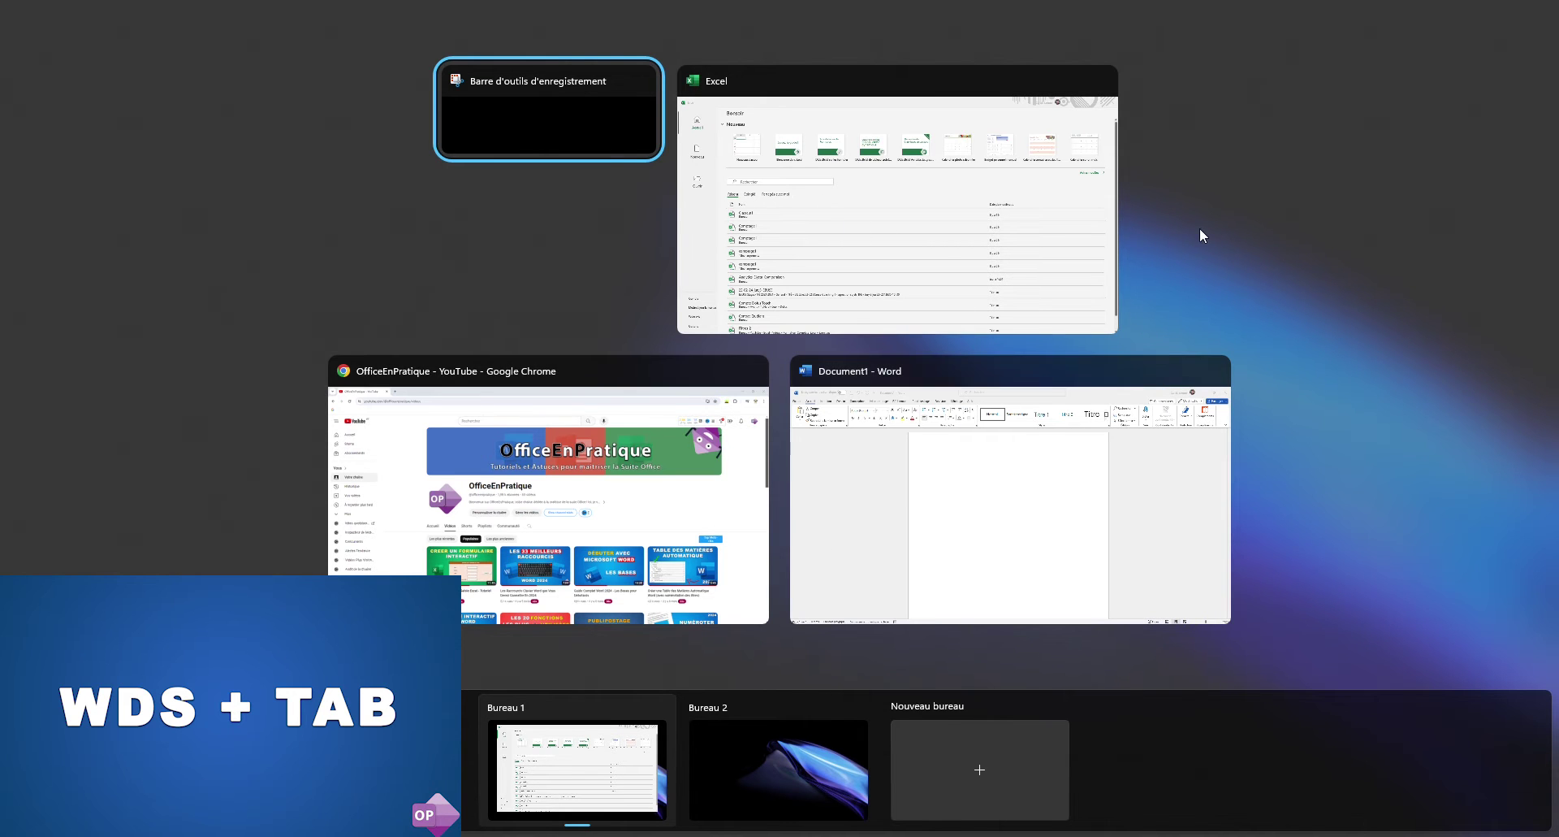
- Bring the Excel window forward, switching to the OfficeEnPratique browser page and back to Excel
{"action": "left_click", "coordinate": [1040, 181]}
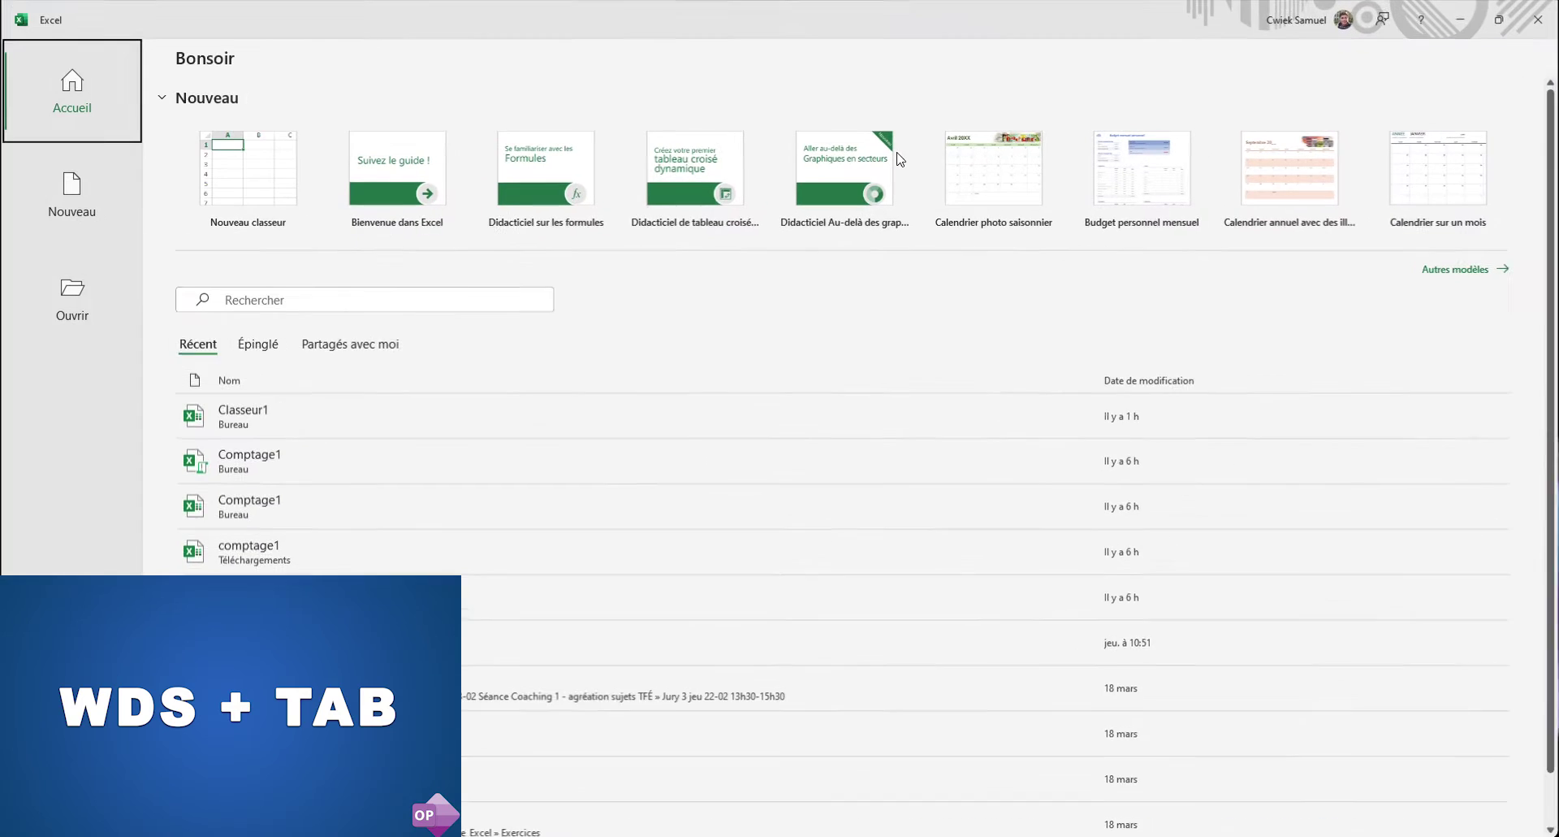
{"action": "key", "text": "alt+Tab"}
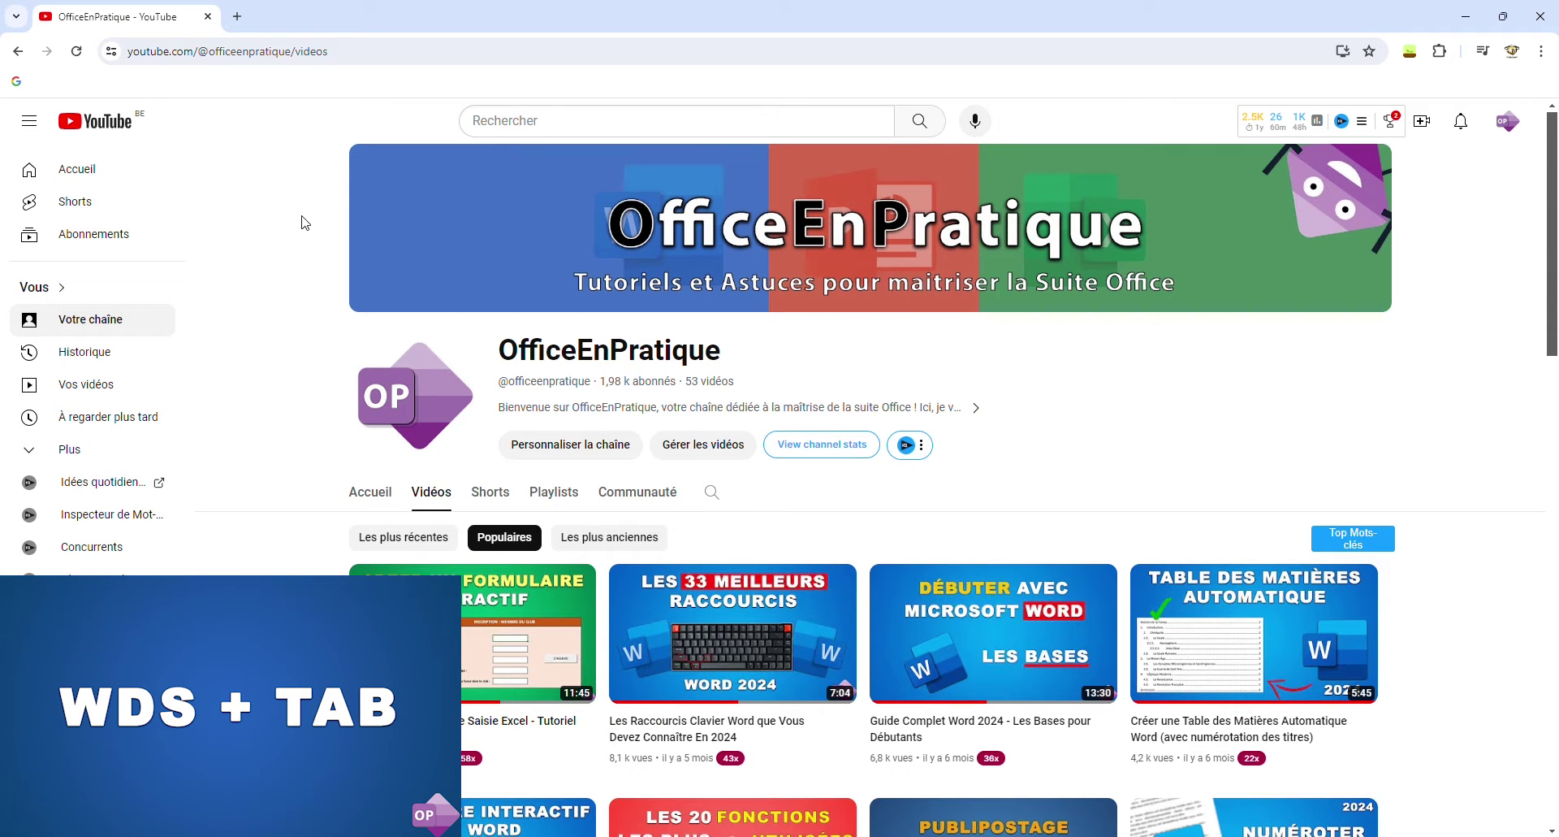
{"action": "key", "text": "alt+Tab"}
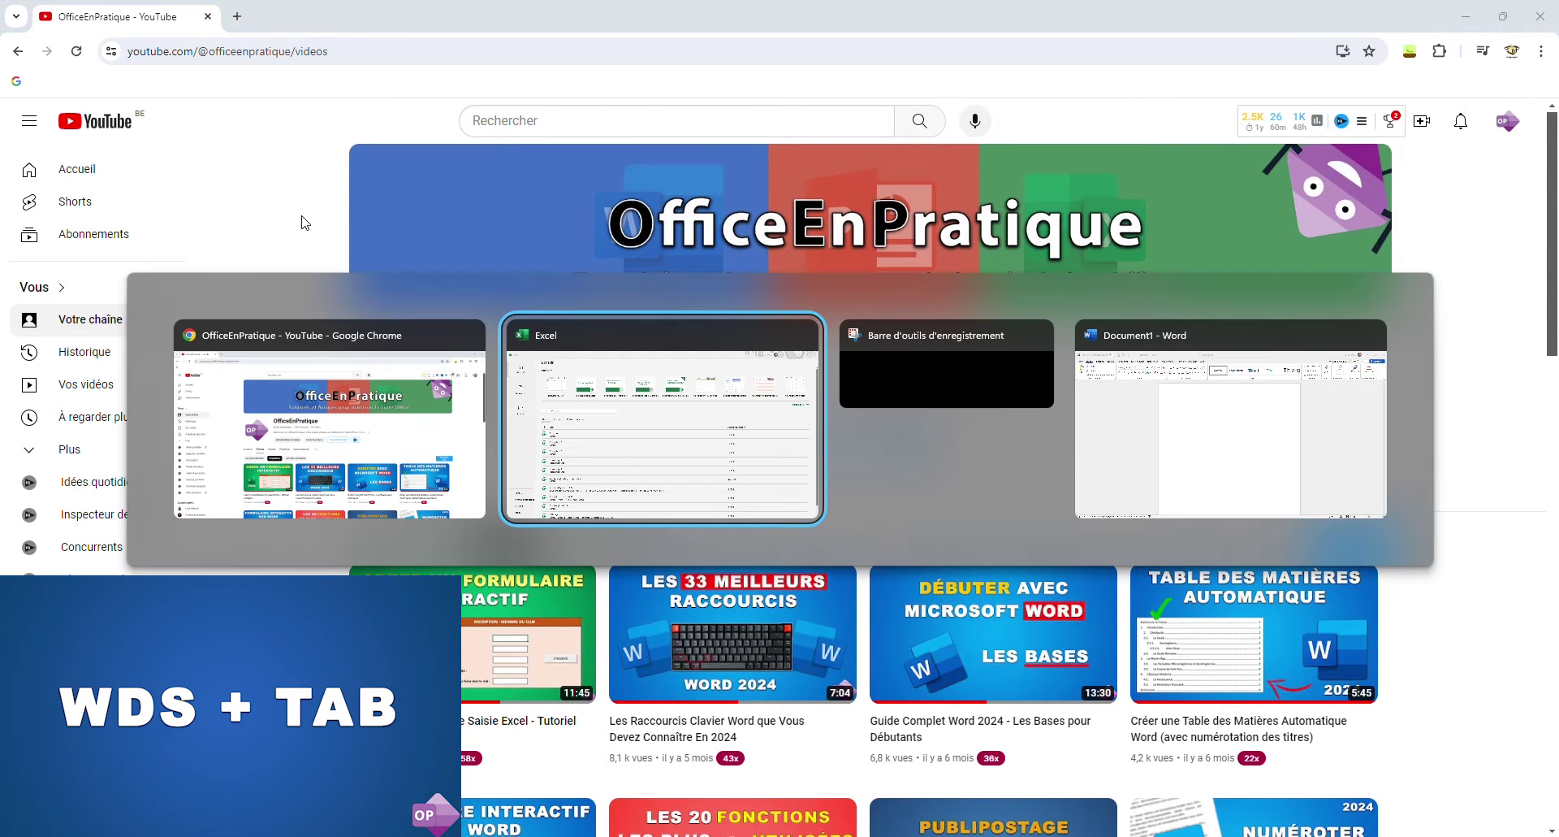
{"action": "key", "text": "Escape"}
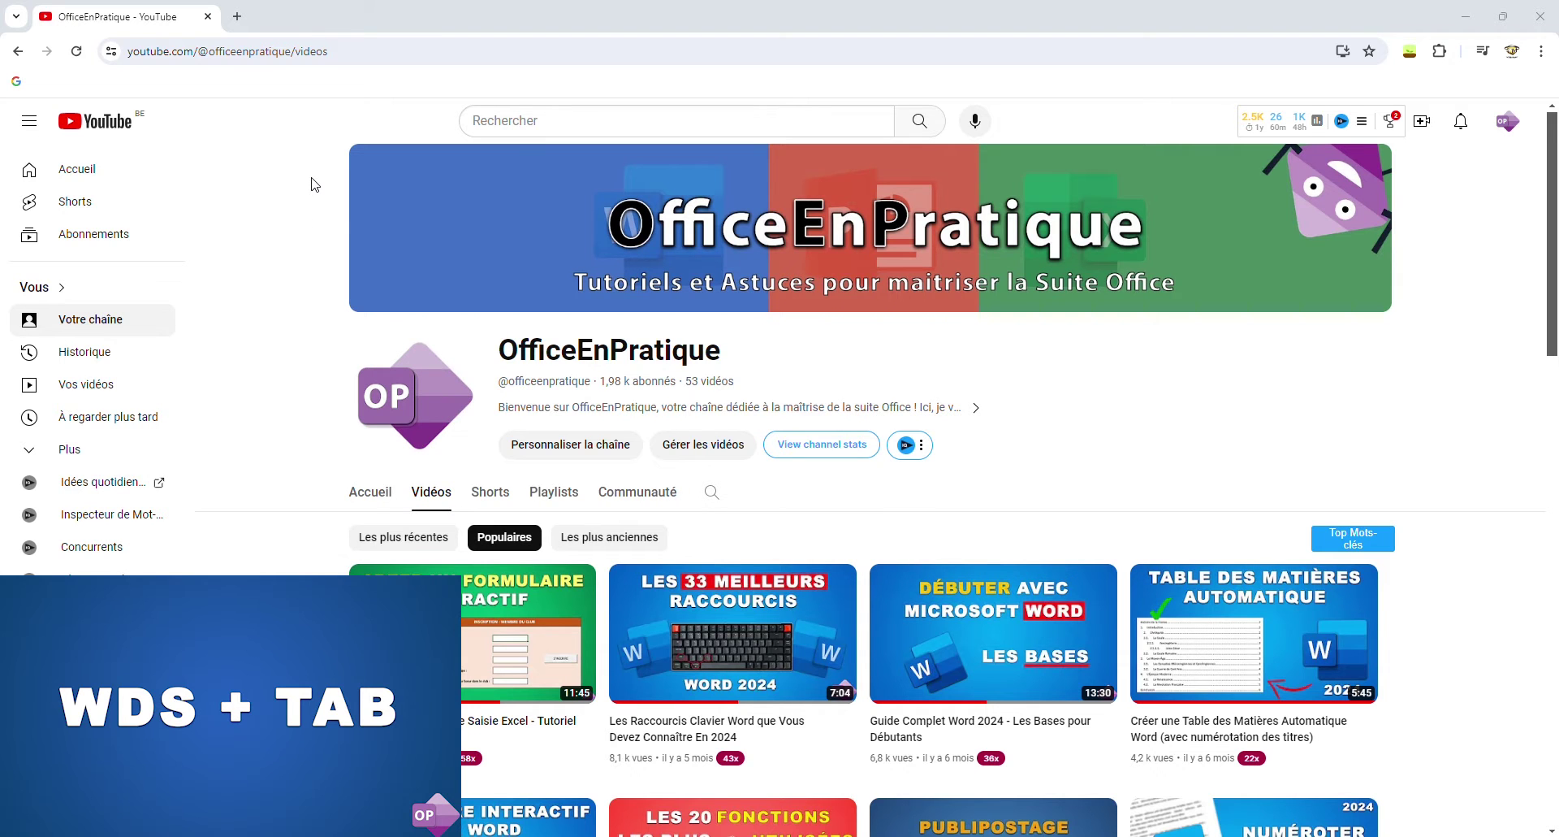
{"action": "key", "text": "super+Tab"}
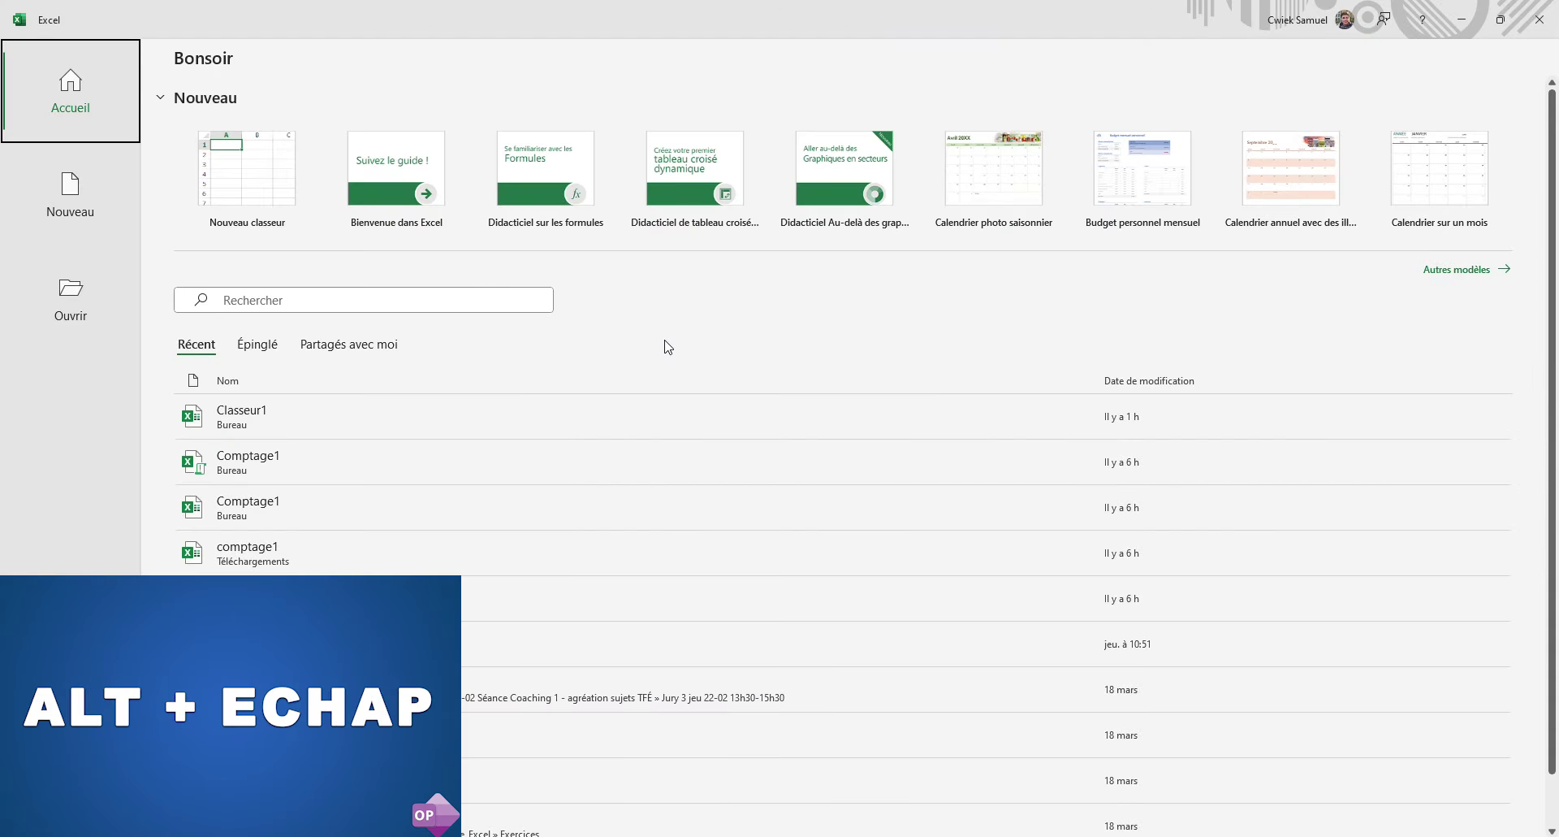
- Cycle directly through the open Excel, Chrome and Word windows several times, ending on Excel
{"action": "key", "text": "alt+Escape"}
{"action": "key", "text": "alt+Escape"}
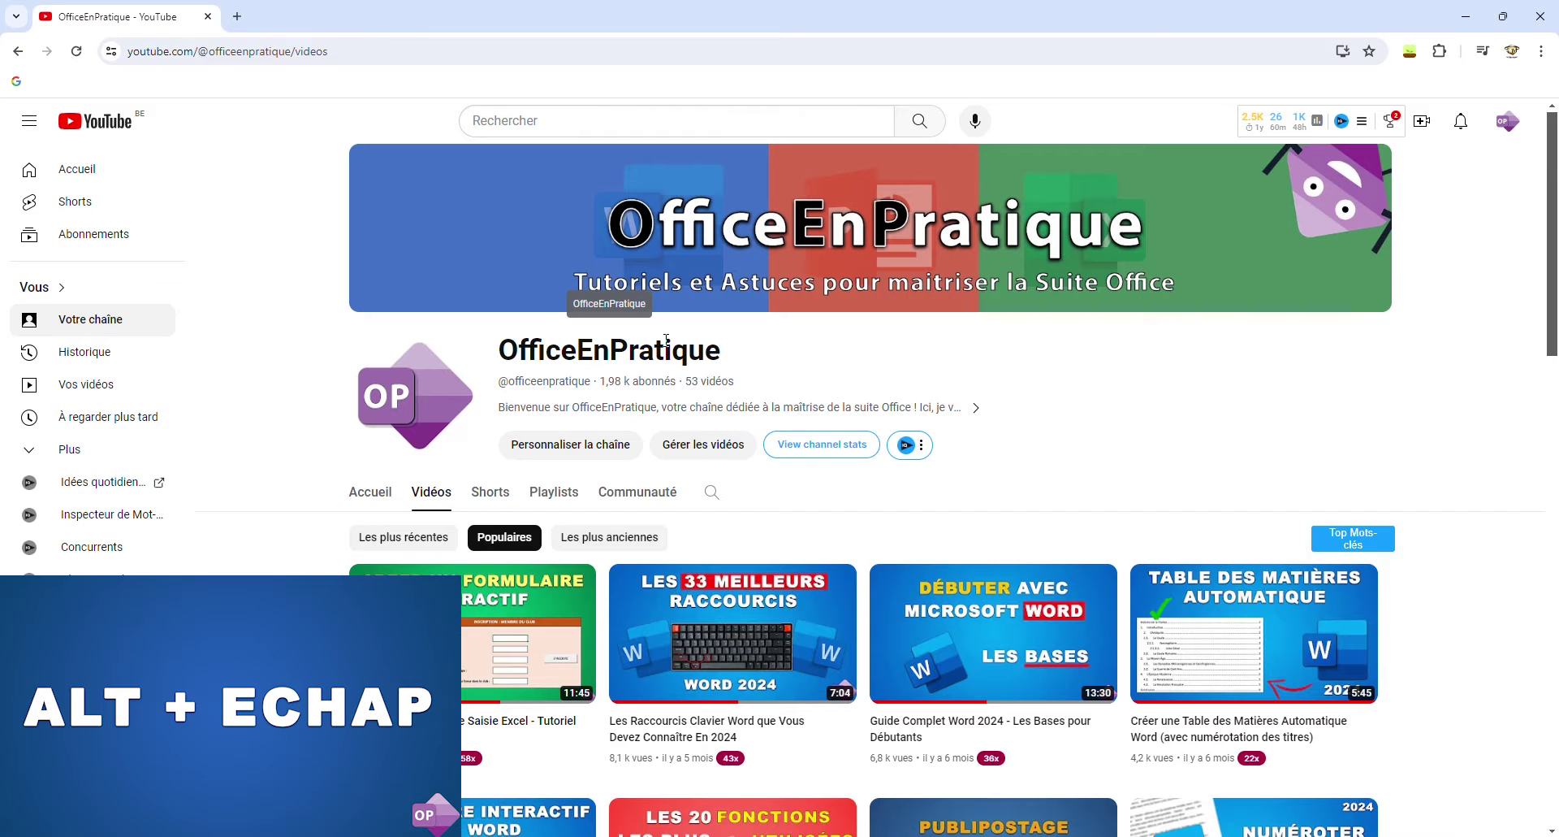
{"action": "key", "text": "alt+Escape"}
{"action": "key", "text": "alt+Escape"}
{"action": "key", "text": "alt+Escape"}
{"action": "key", "text": "alt+Escape"}
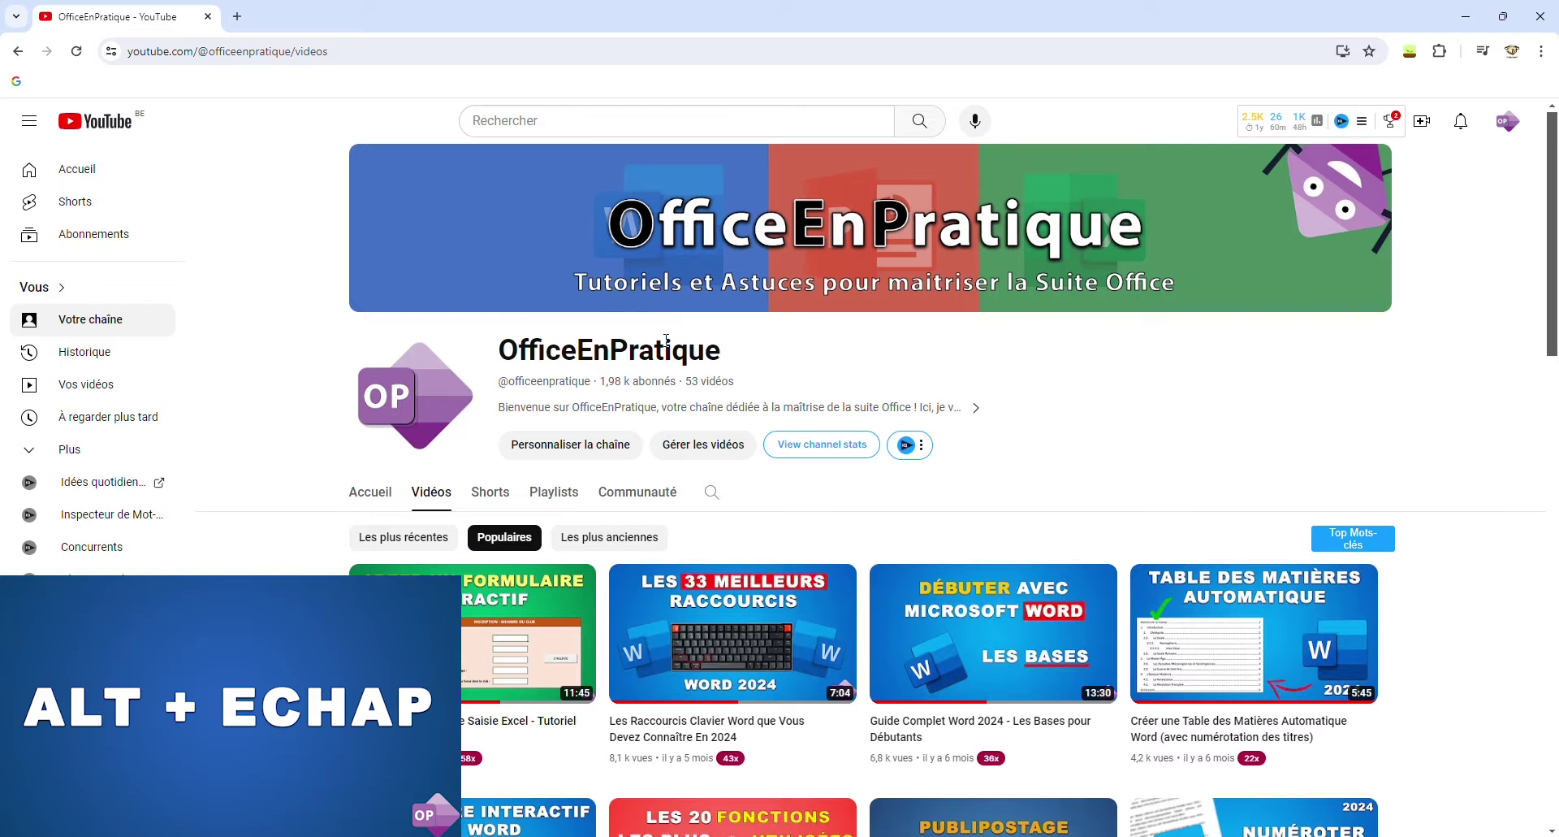
{"action": "key", "text": "alt+Escape"}
{"action": "key", "text": "alt+Escape"}
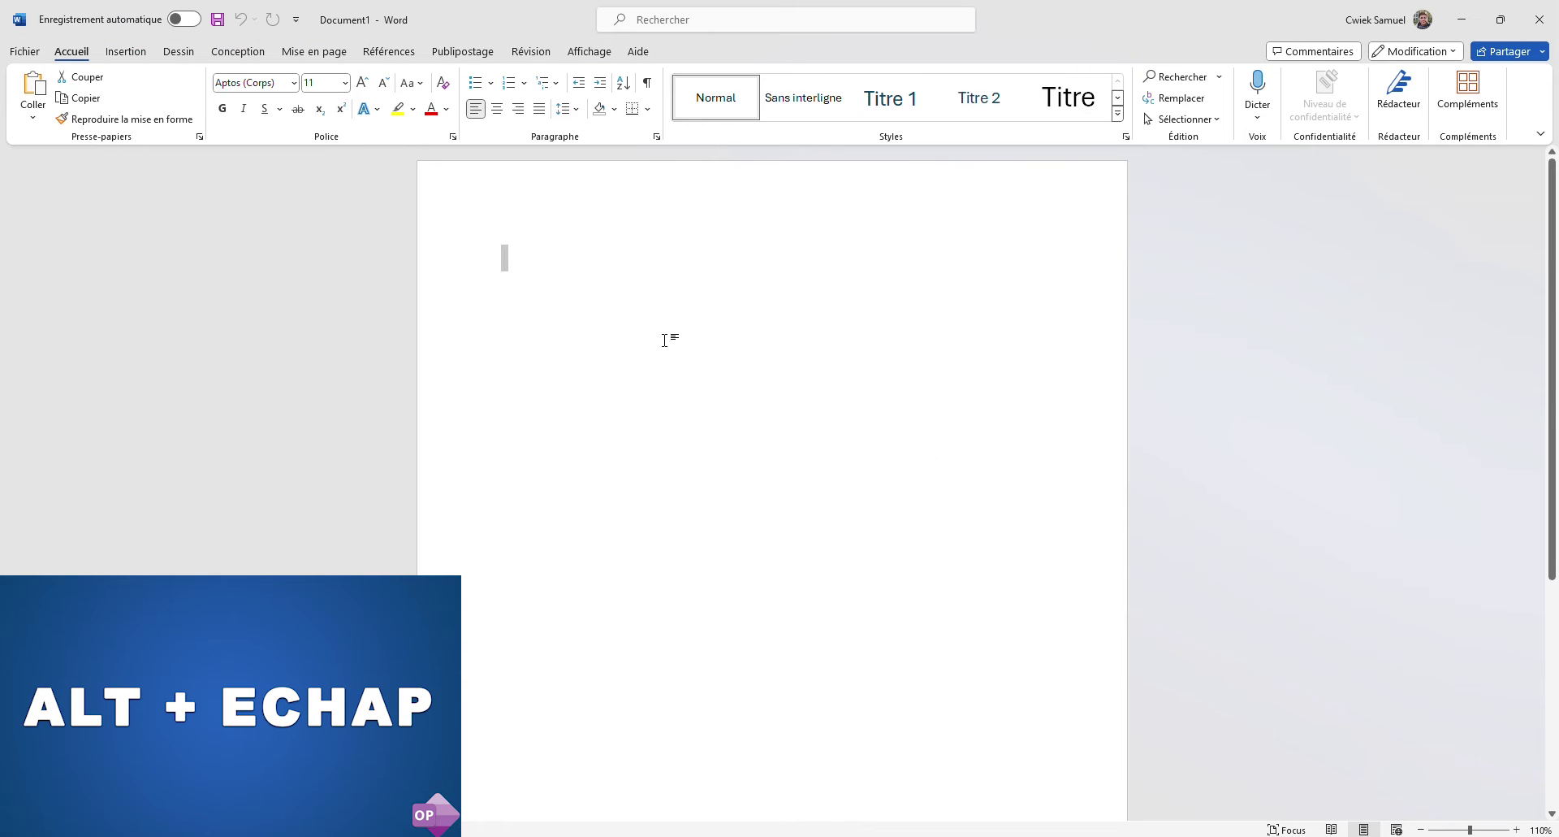
{"action": "key", "text": "alt+Escape"}
{"action": "key", "text": "alt+Escape"}
{"action": "key", "text": "alt+Escape"}
{"action": "key", "text": "alt+Escape"}
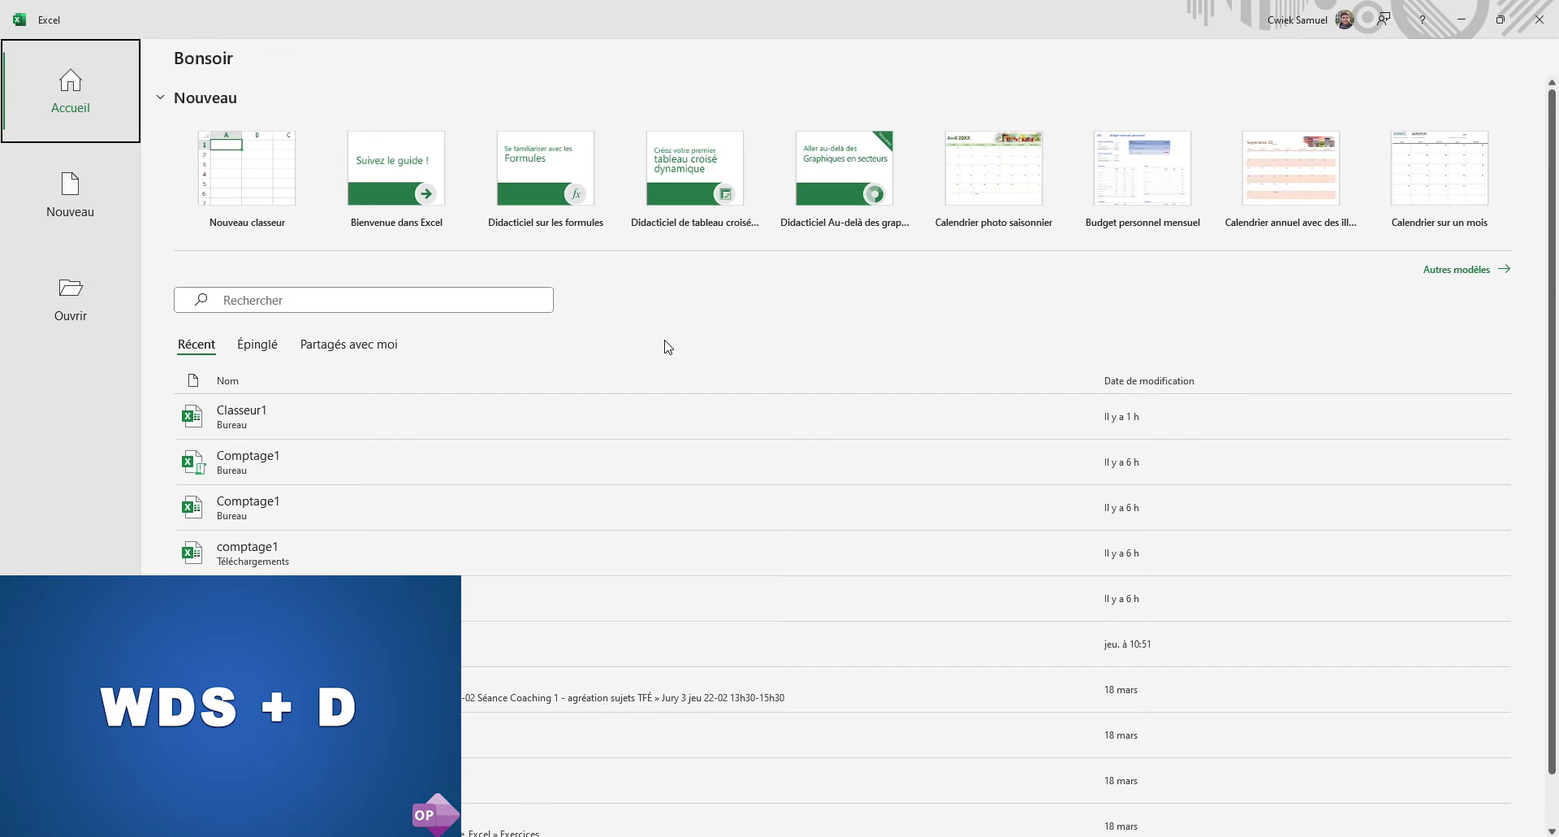
- Show the desktop and restore all open windows, twice in a row
{"action": "key", "text": "super+d"}
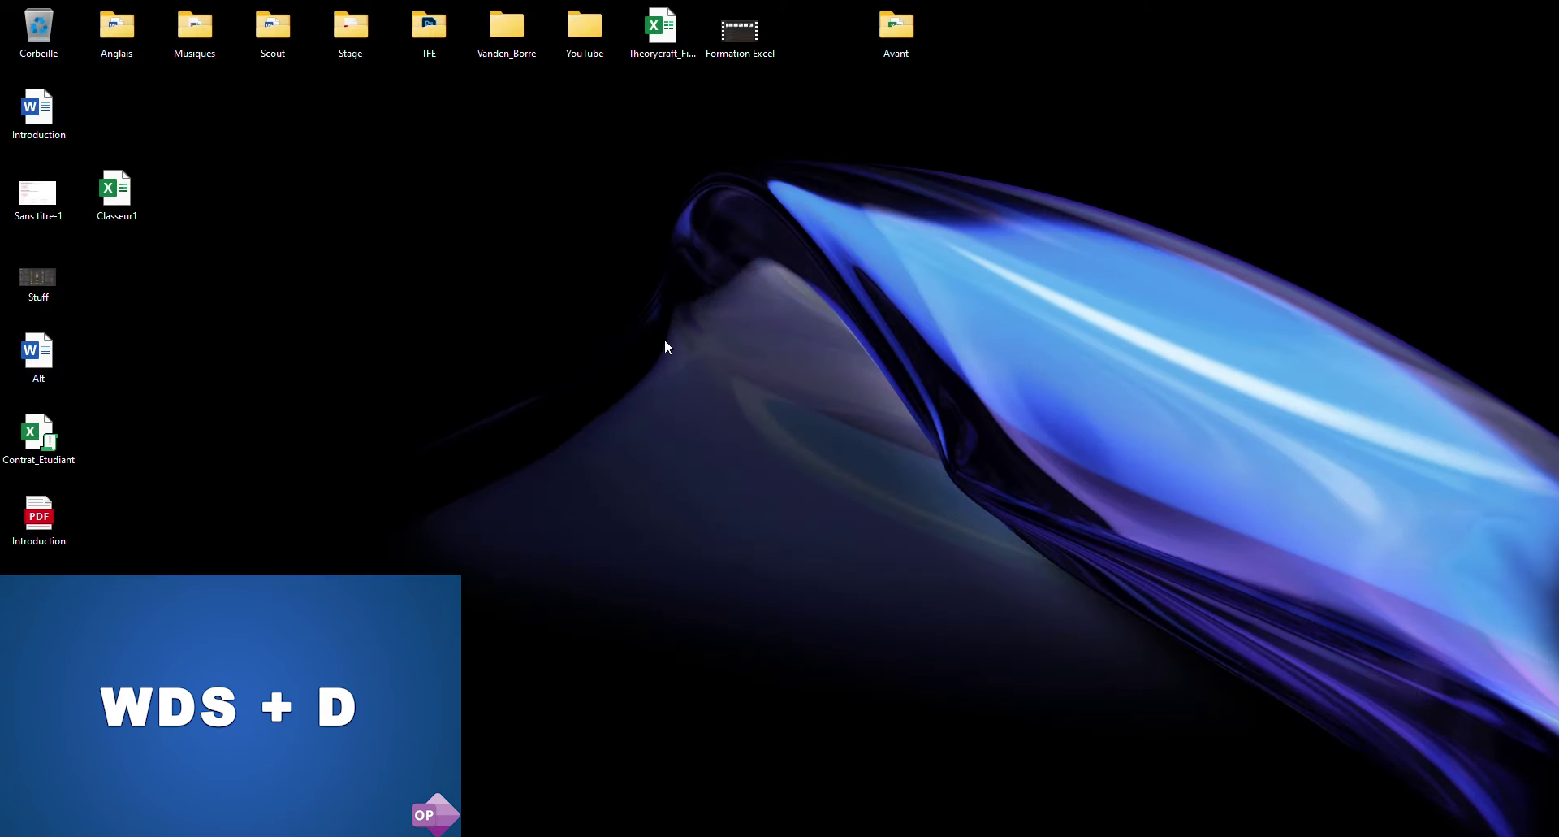
{"action": "key", "text": "super+d"}
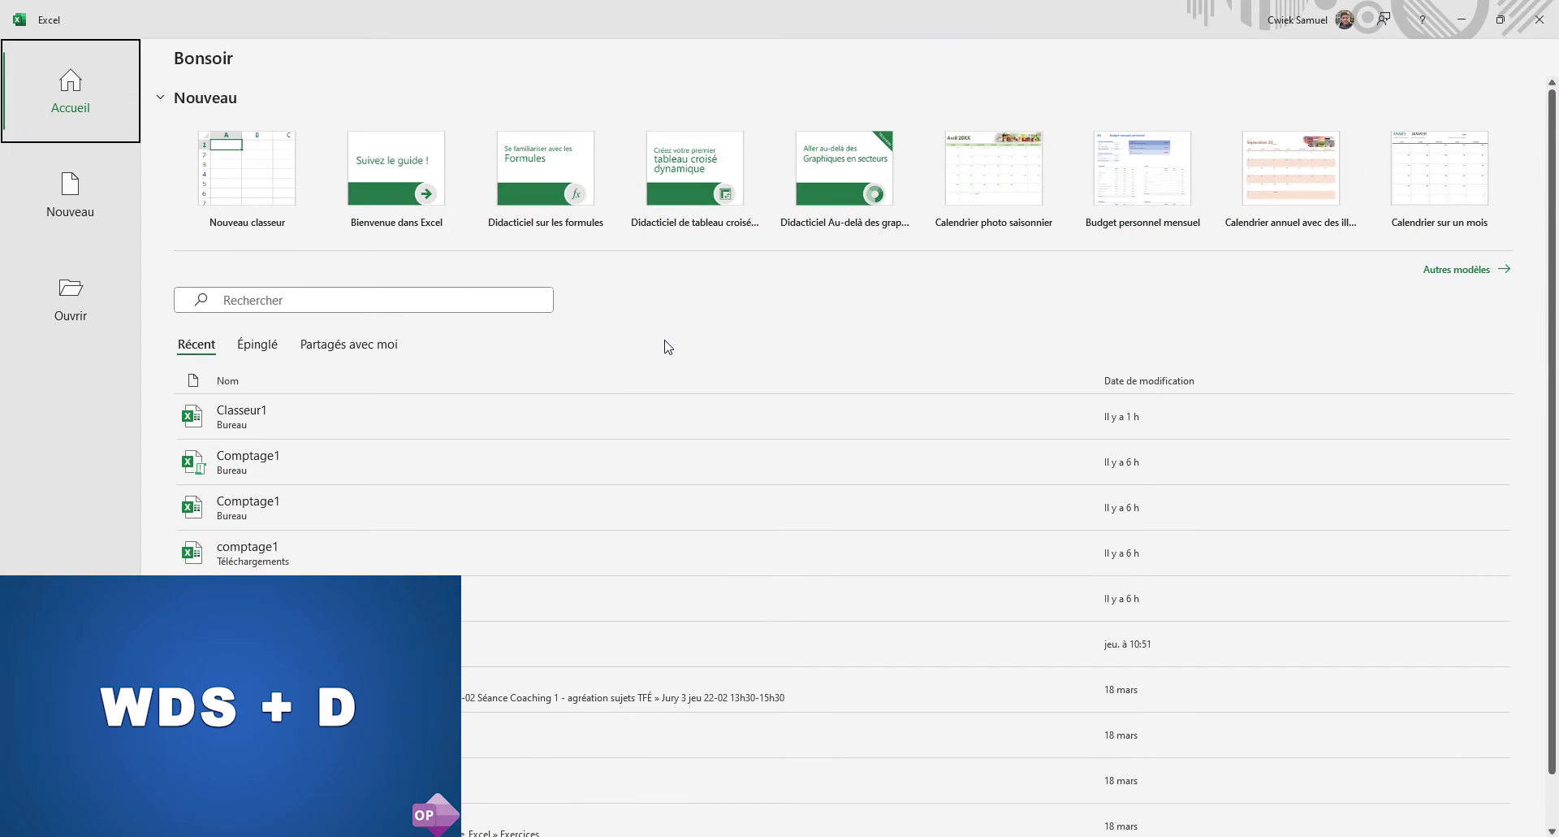
{"action": "key", "text": "super+d"}
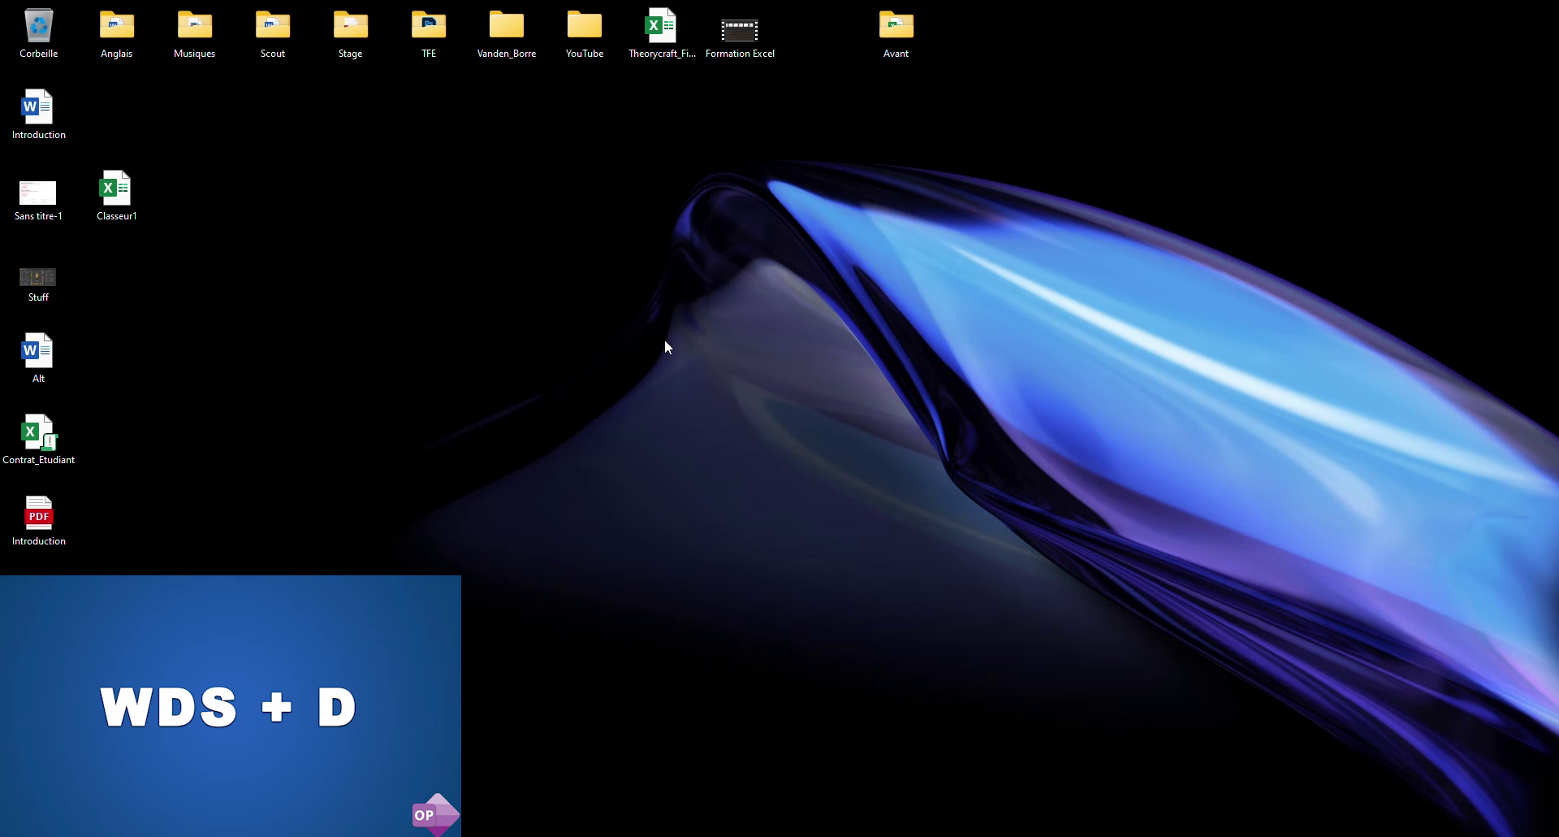
{"action": "key", "text": "super+d"}
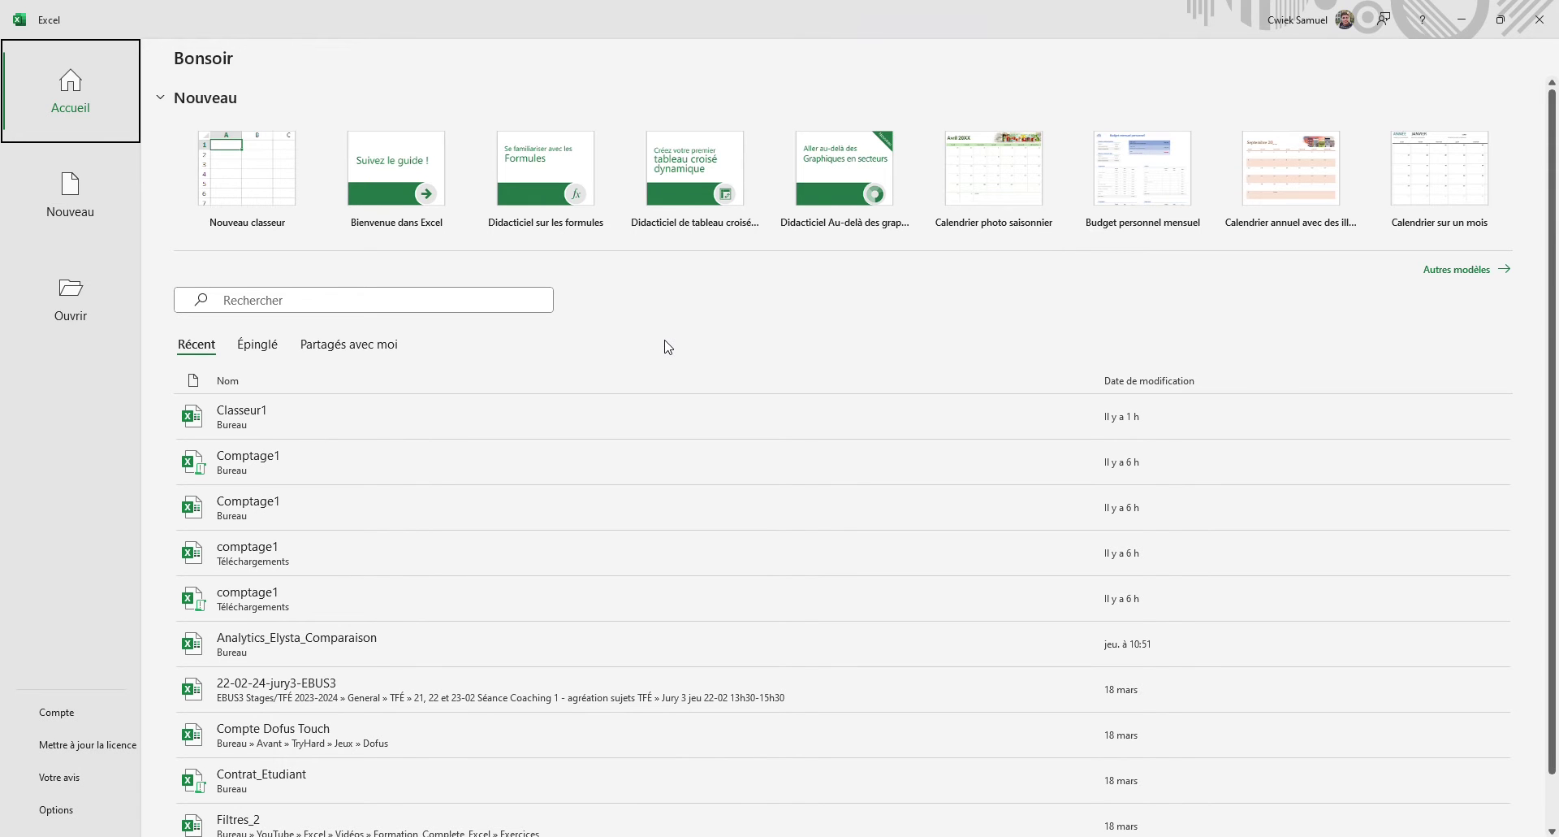
- Display the task view and add three new virtual desktops, up to Bureau 5
{"action": "key", "text": "super+Tab"}
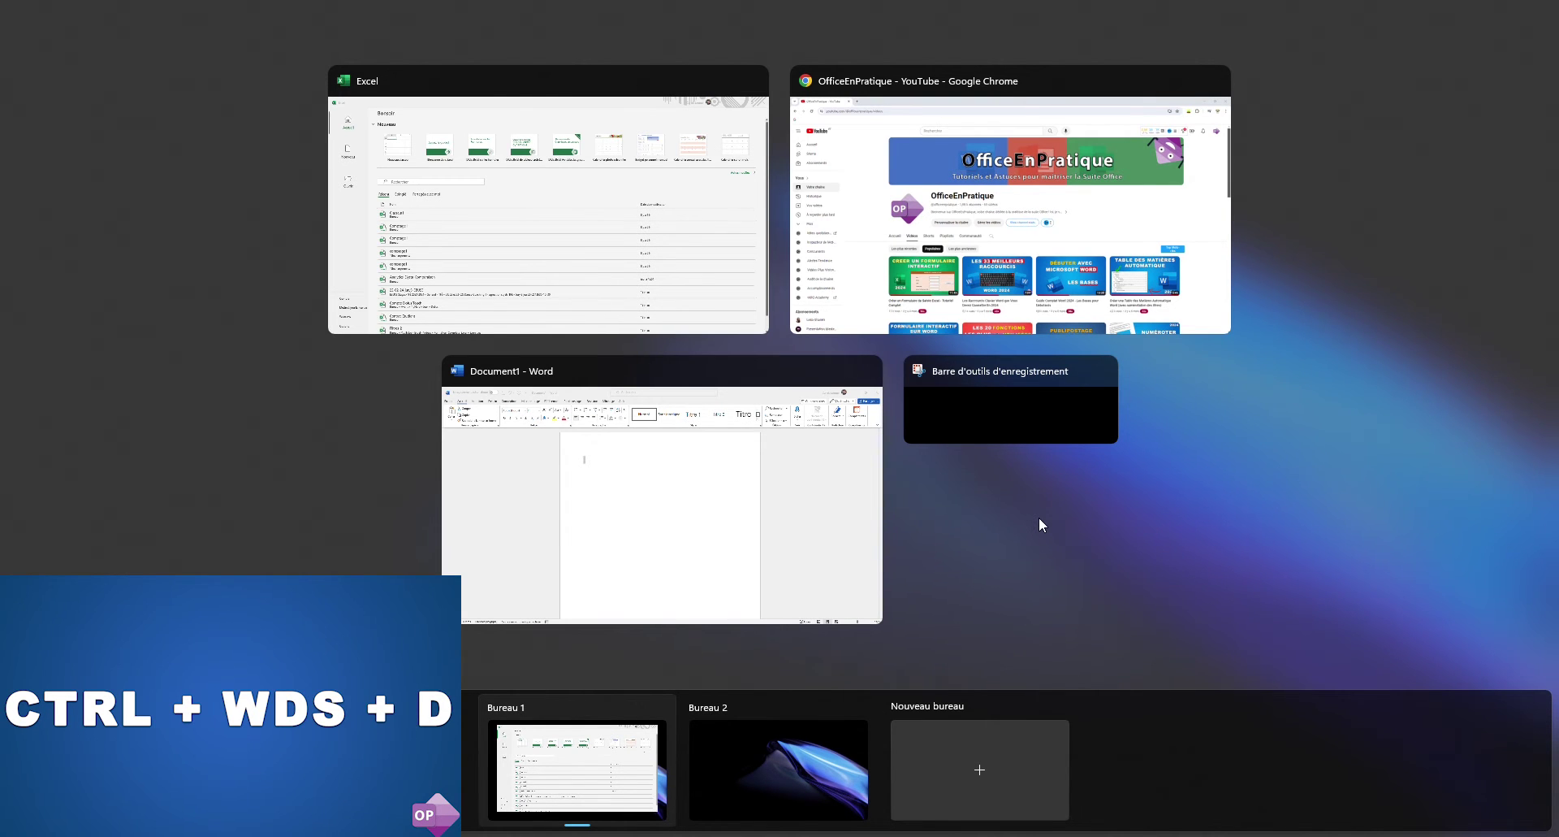
{"action": "key", "text": "ctrl+super+d"}
{"action": "key", "text": "ctrl+super+d"}
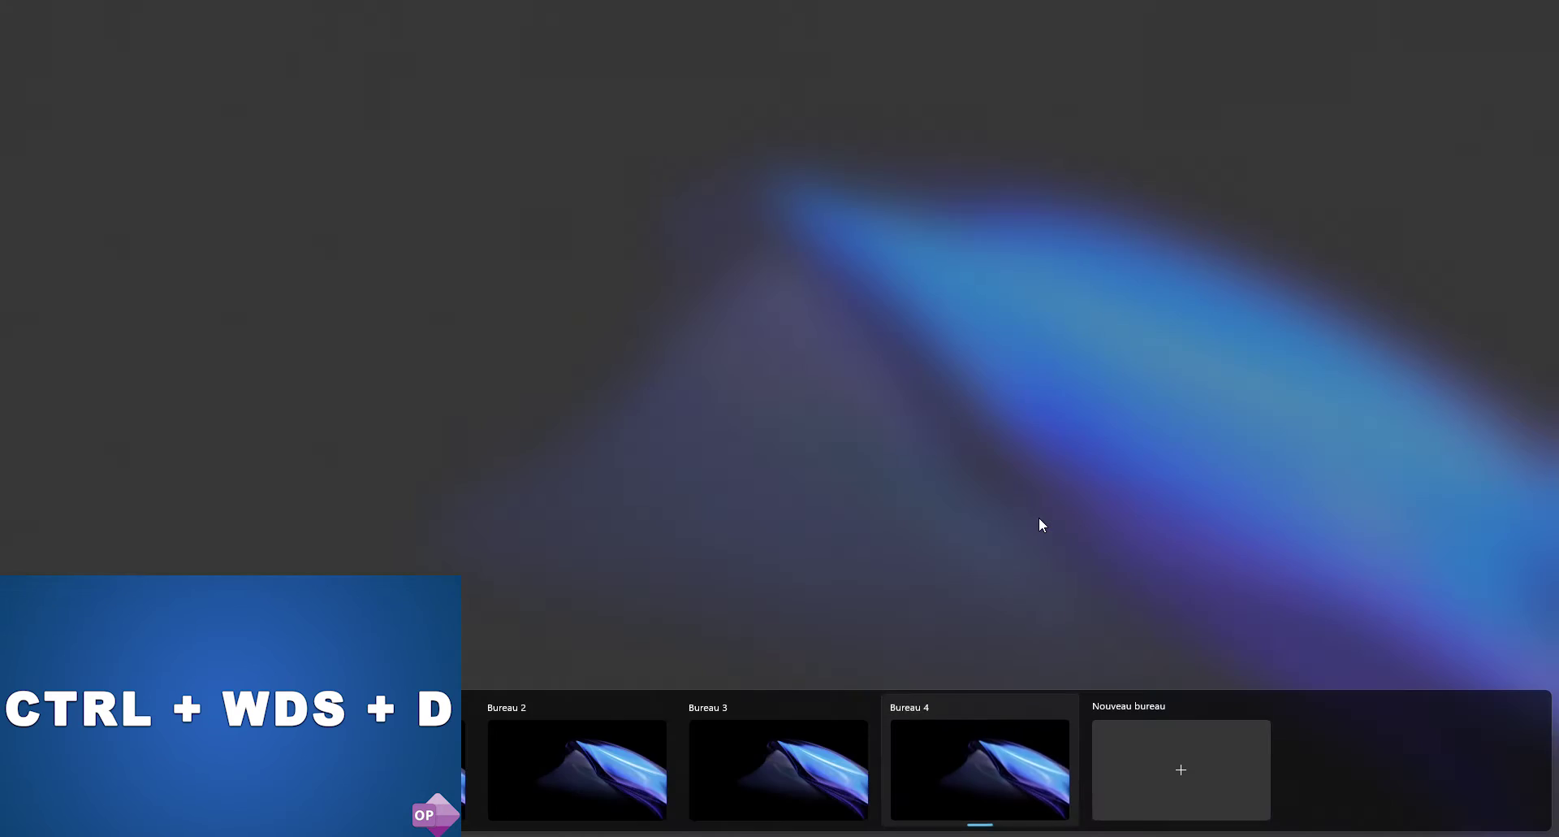
{"action": "key", "text": "ctrl+super+d"}
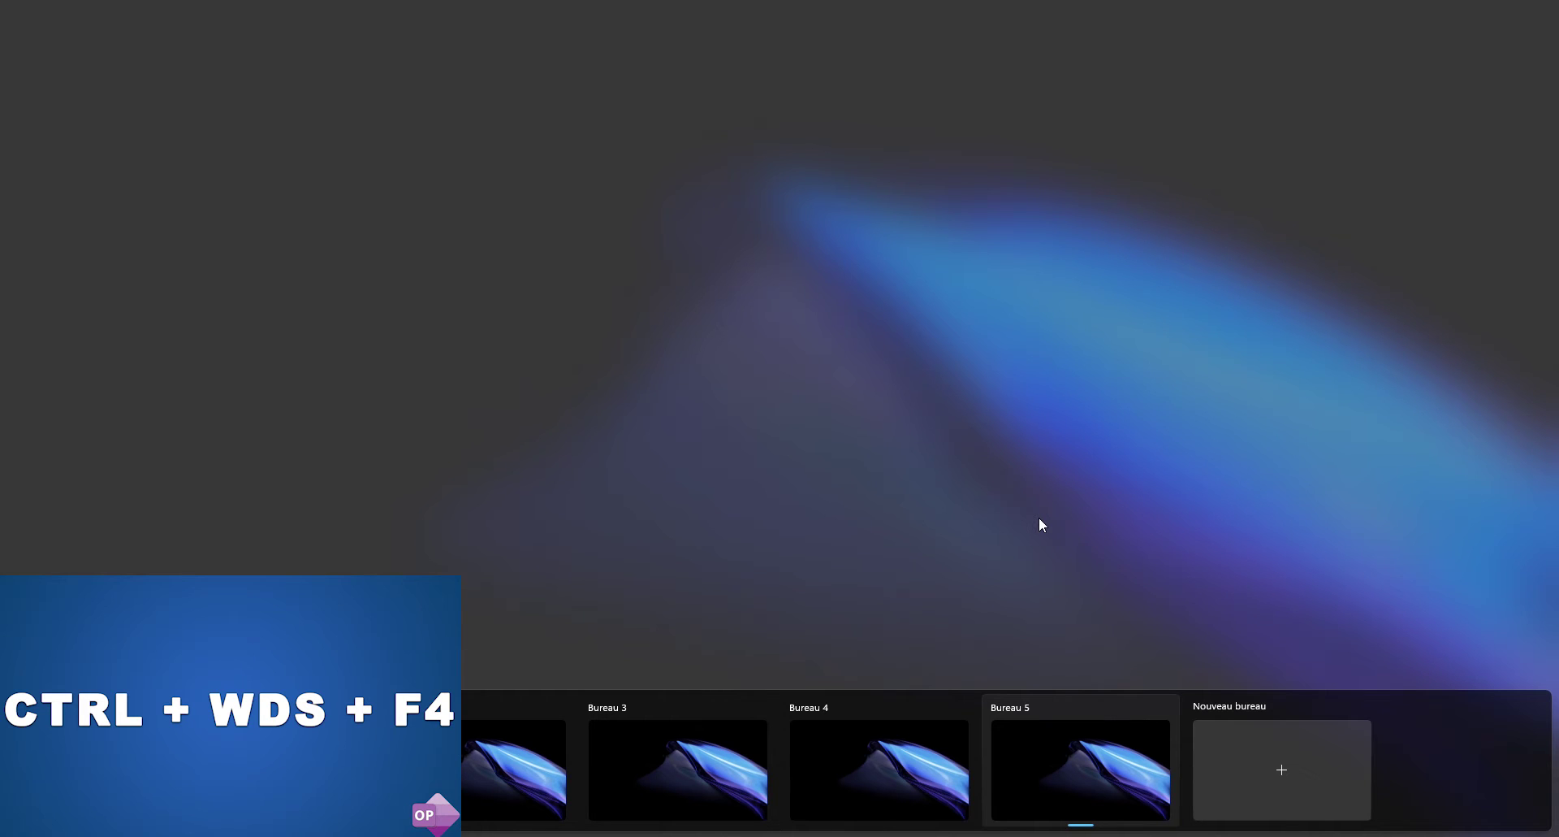
- Close the three added virtual desktops and return to Bureau 1
{"action": "key", "text": "ctrl+super+F4"}
{"action": "key", "text": "ctrl+super+F4"}
{"action": "key", "text": "ctrl+super+F4"}
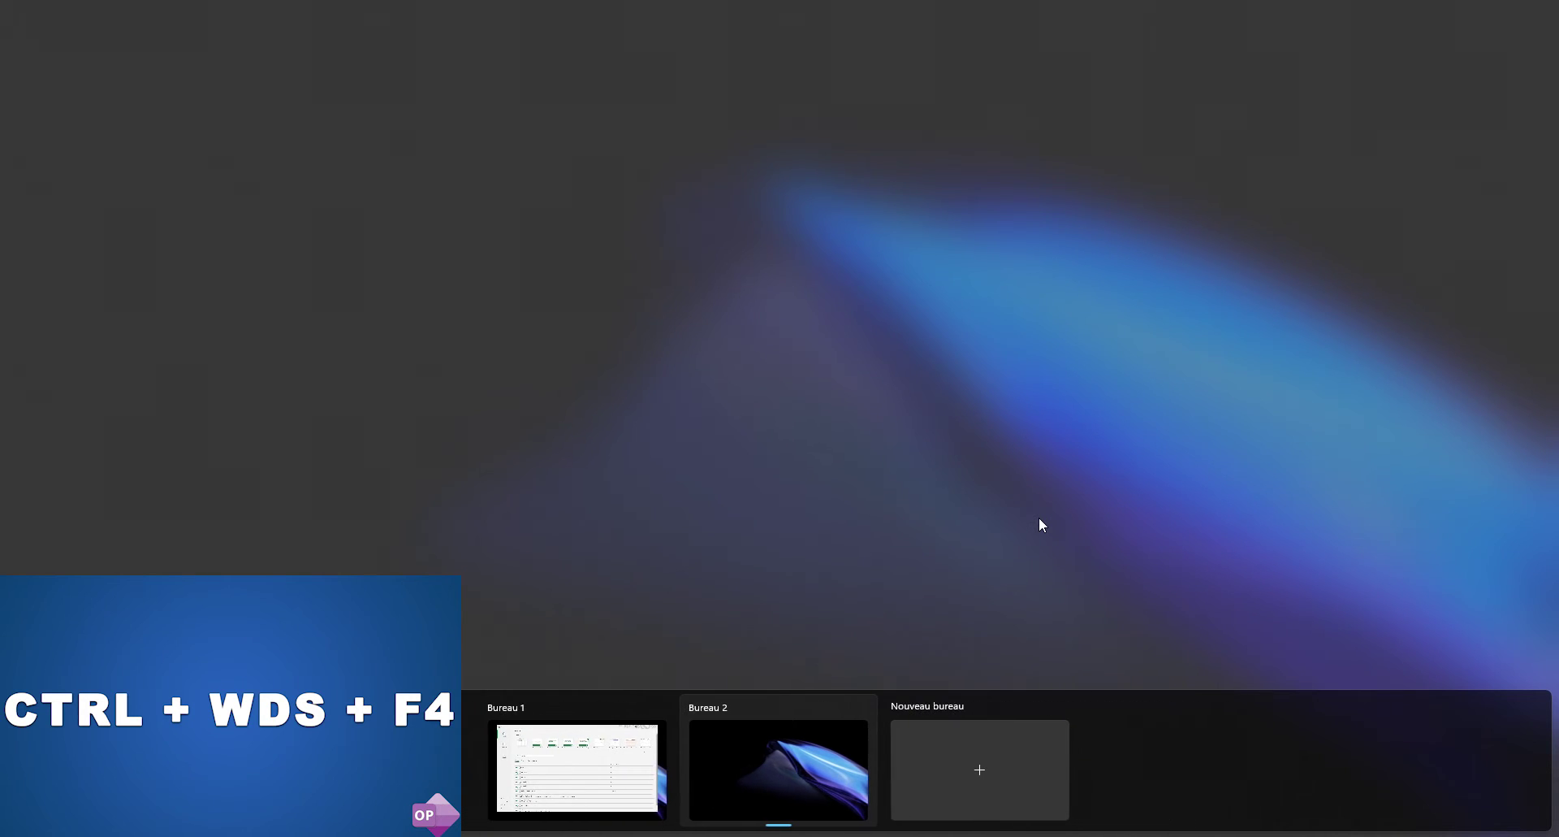
{"action": "left_click", "coordinate": [552, 784]}
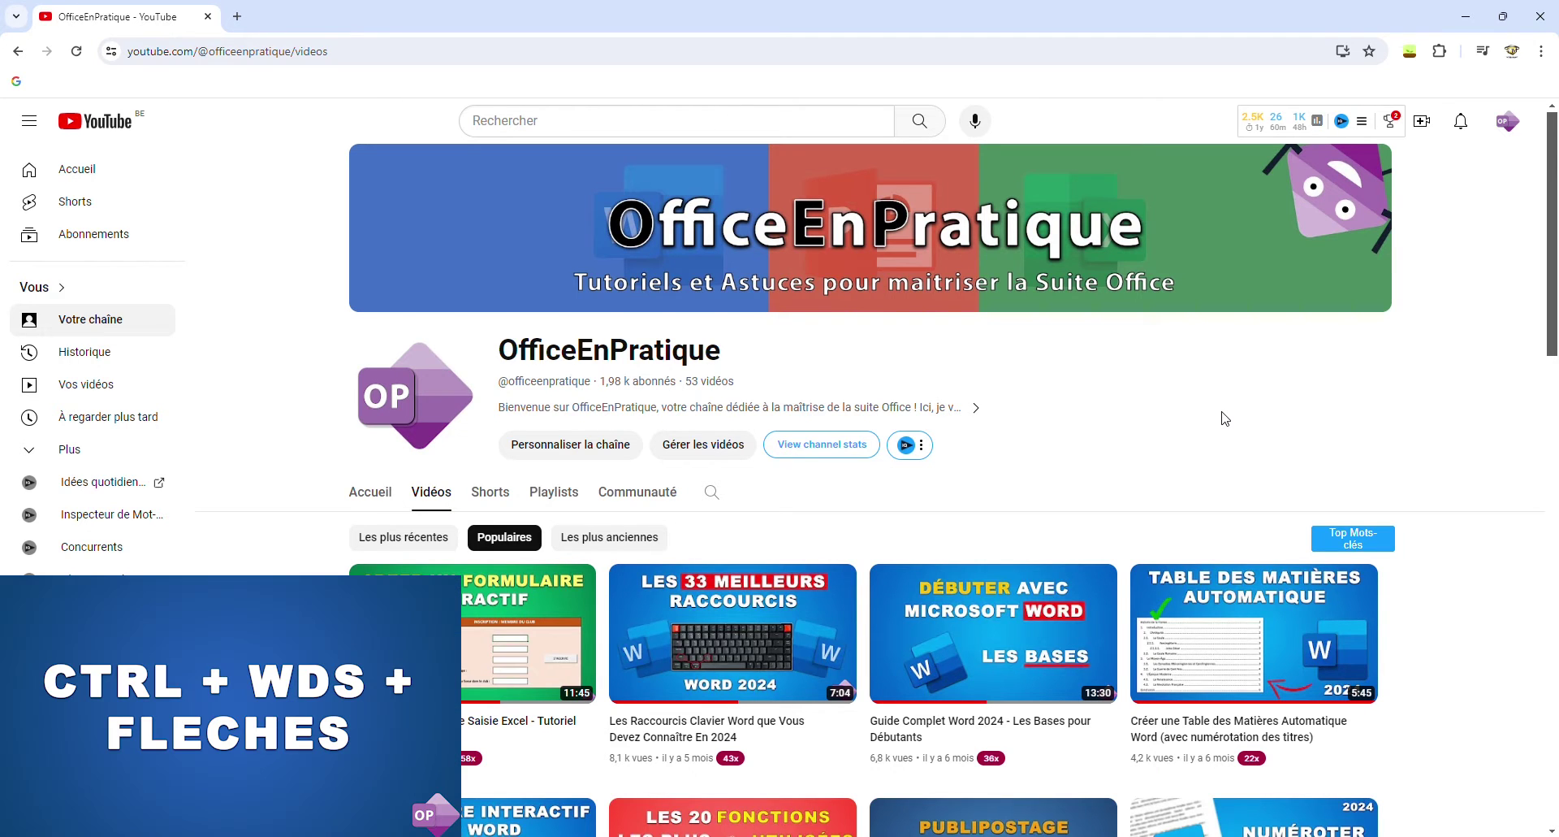
- Switch from Bureau 1 to Bureau 2 and back again, repeating the change a few times
{"action": "key", "text": "ctrl+super+Right"}
{"action": "key", "text": "ctrl+super+Right"}
{"action": "key", "text": "ctrl+super+Right"}
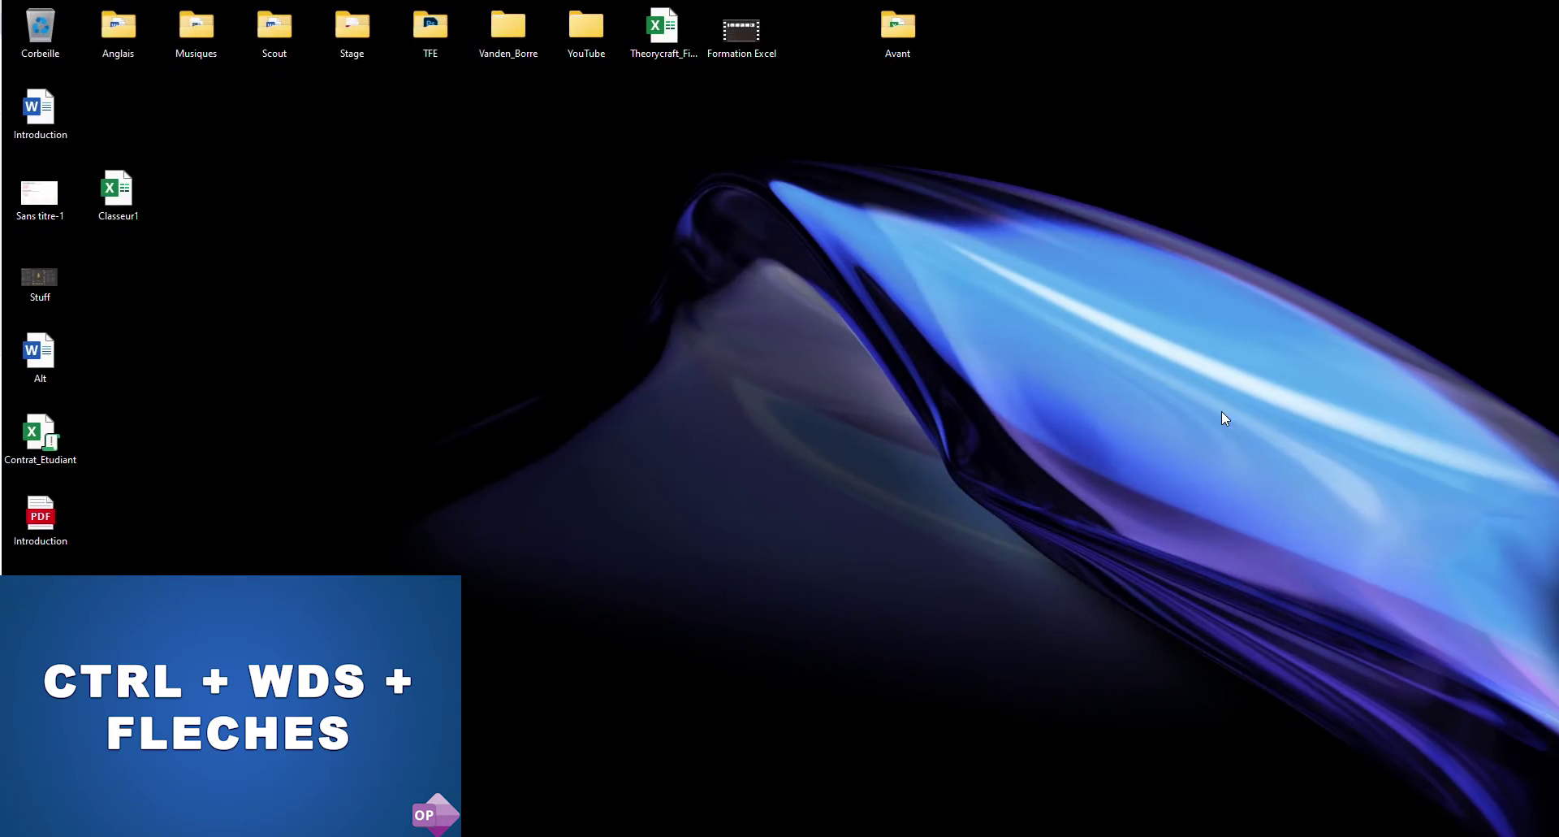
{"action": "key", "text": "ctrl+super+Left"}
{"action": "key", "text": "ctrl+super+Left"}
{"action": "key", "text": "ctrl+super+Left"}
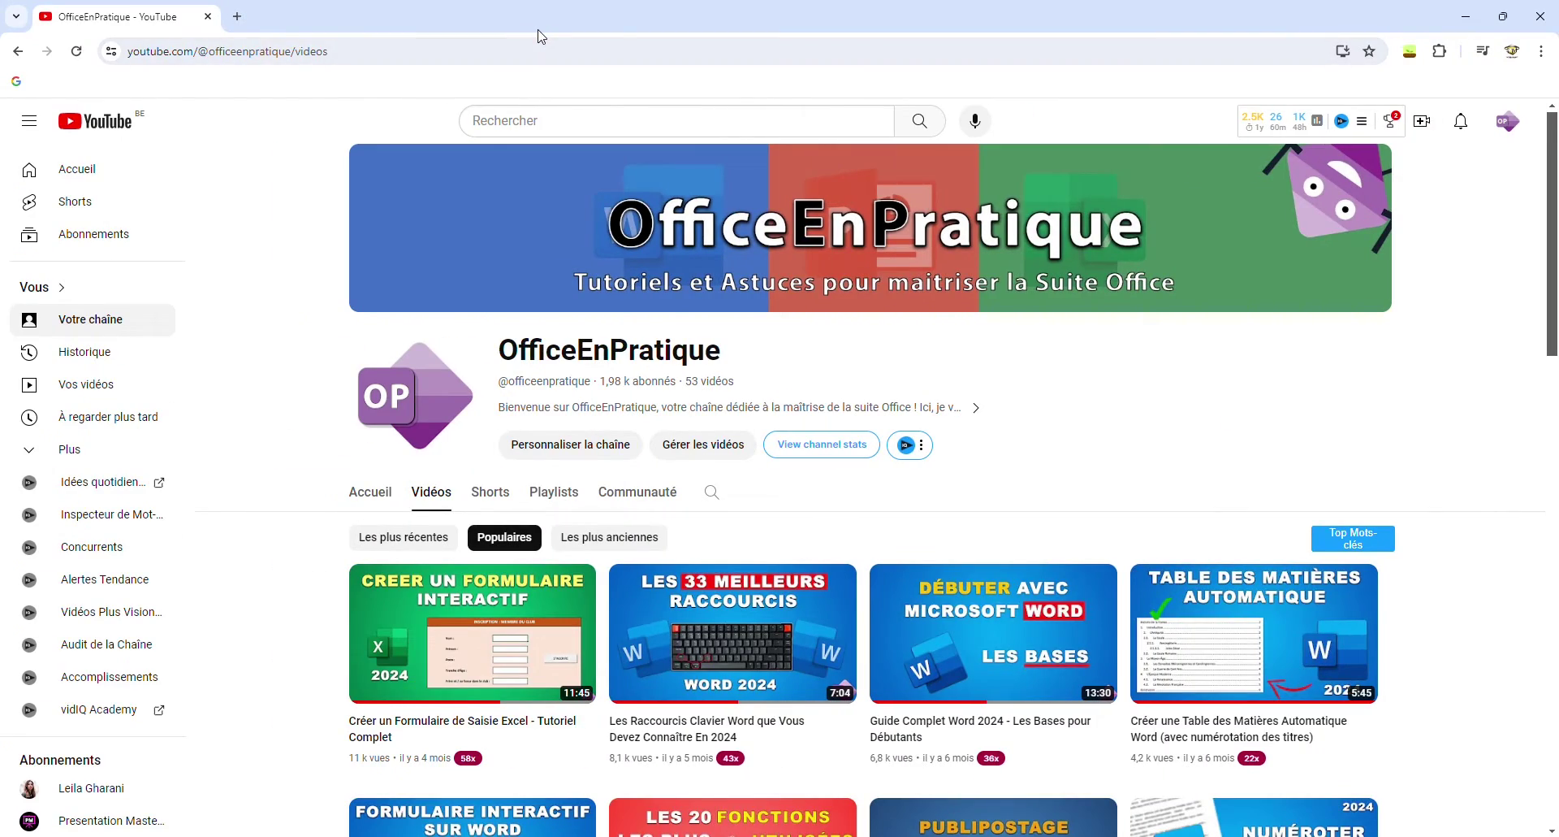
- Snap the browser window to the right half of the screen and move it over to the left half
{"action": "left_click_drag", "start_coordinate": [540, 16], "coordinate": [465, 99]}
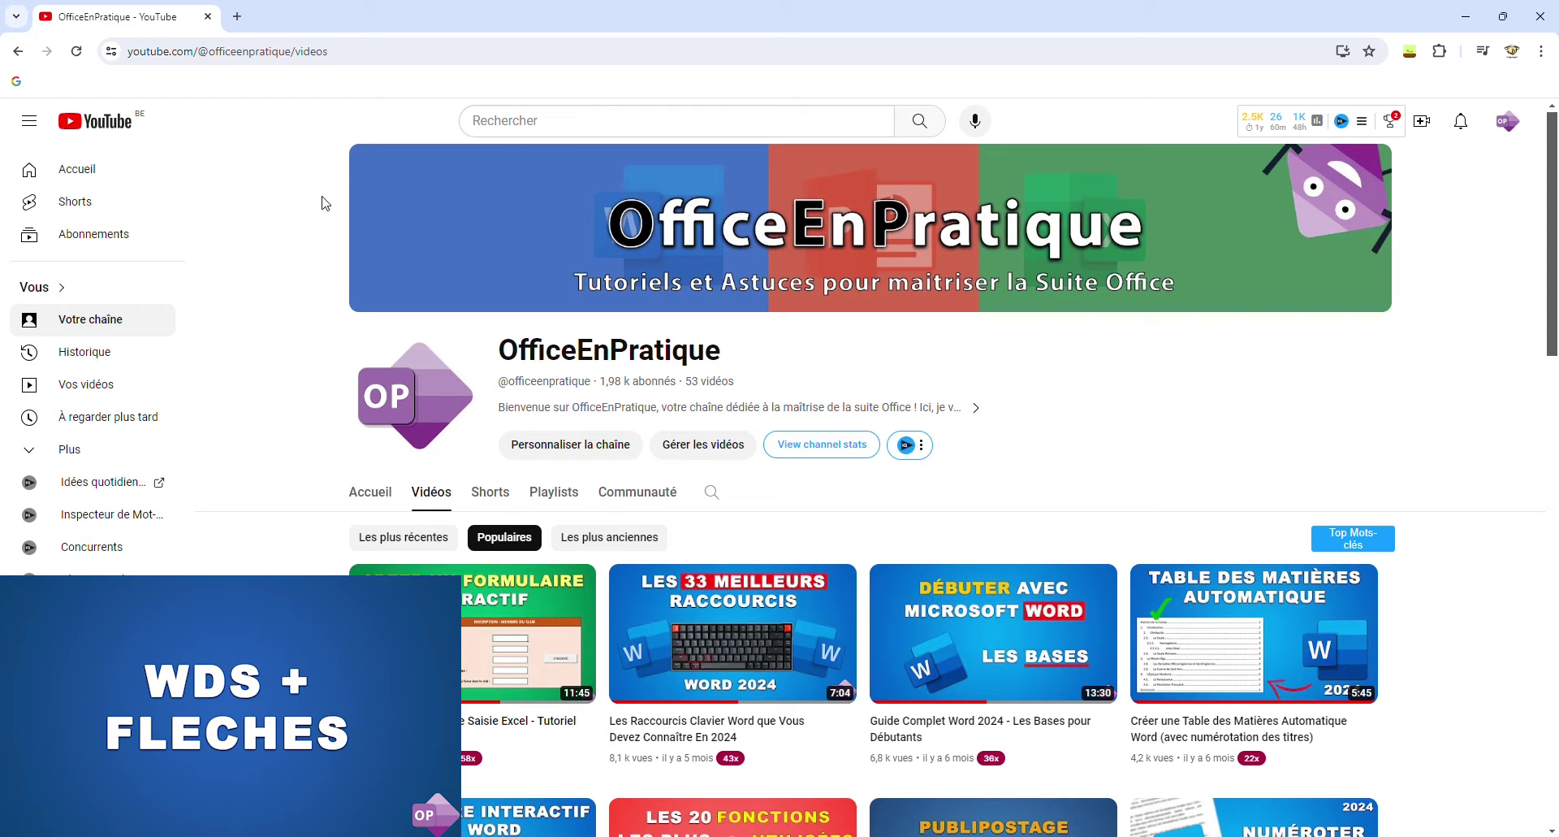
{"action": "key", "text": "super+Right"}
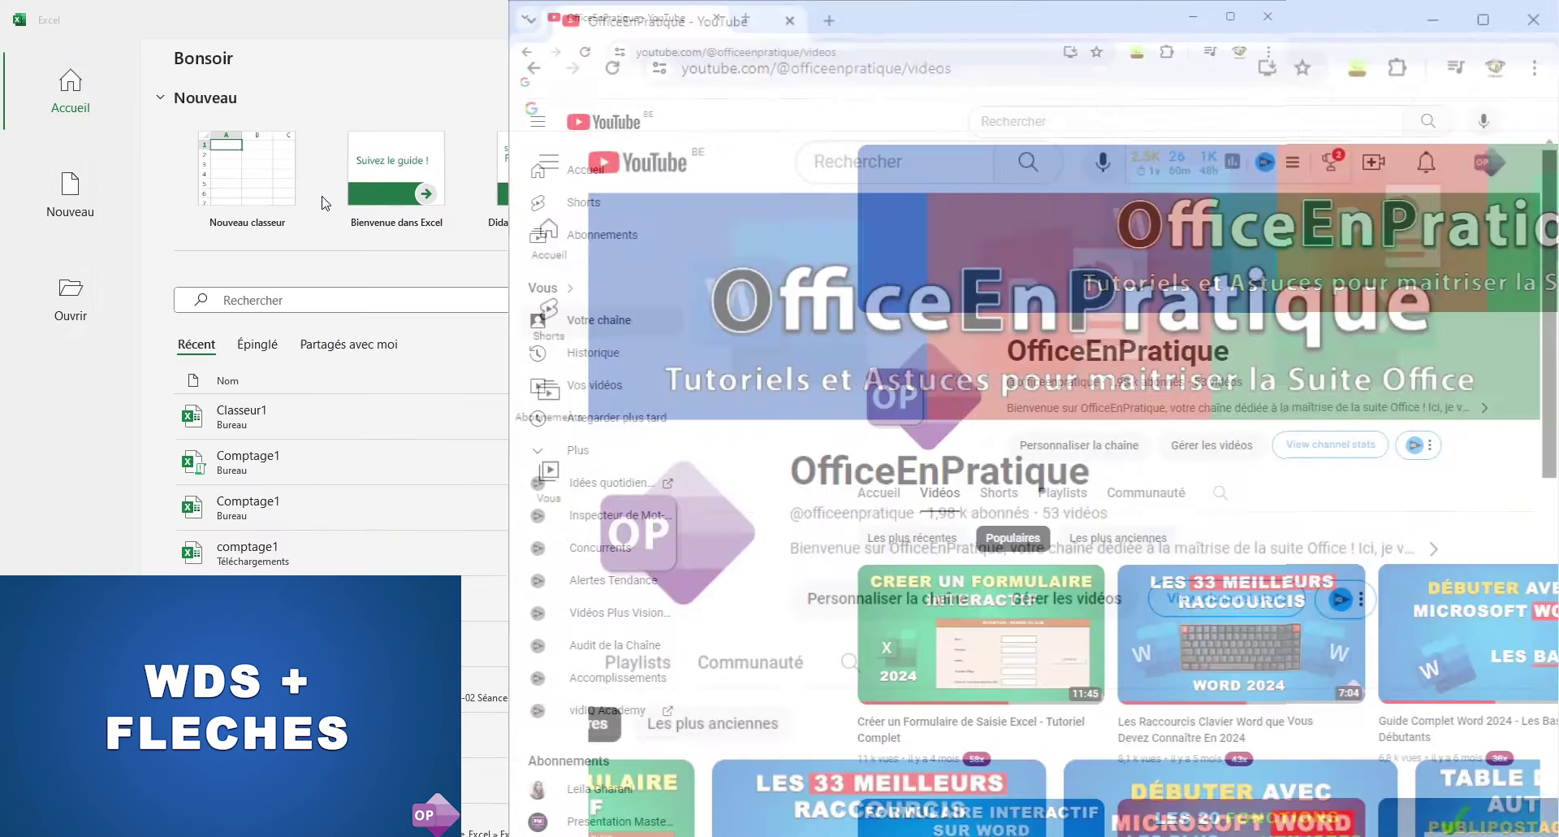
{"action": "key", "text": "super+Left"}
{"action": "key", "text": "super+Left"}
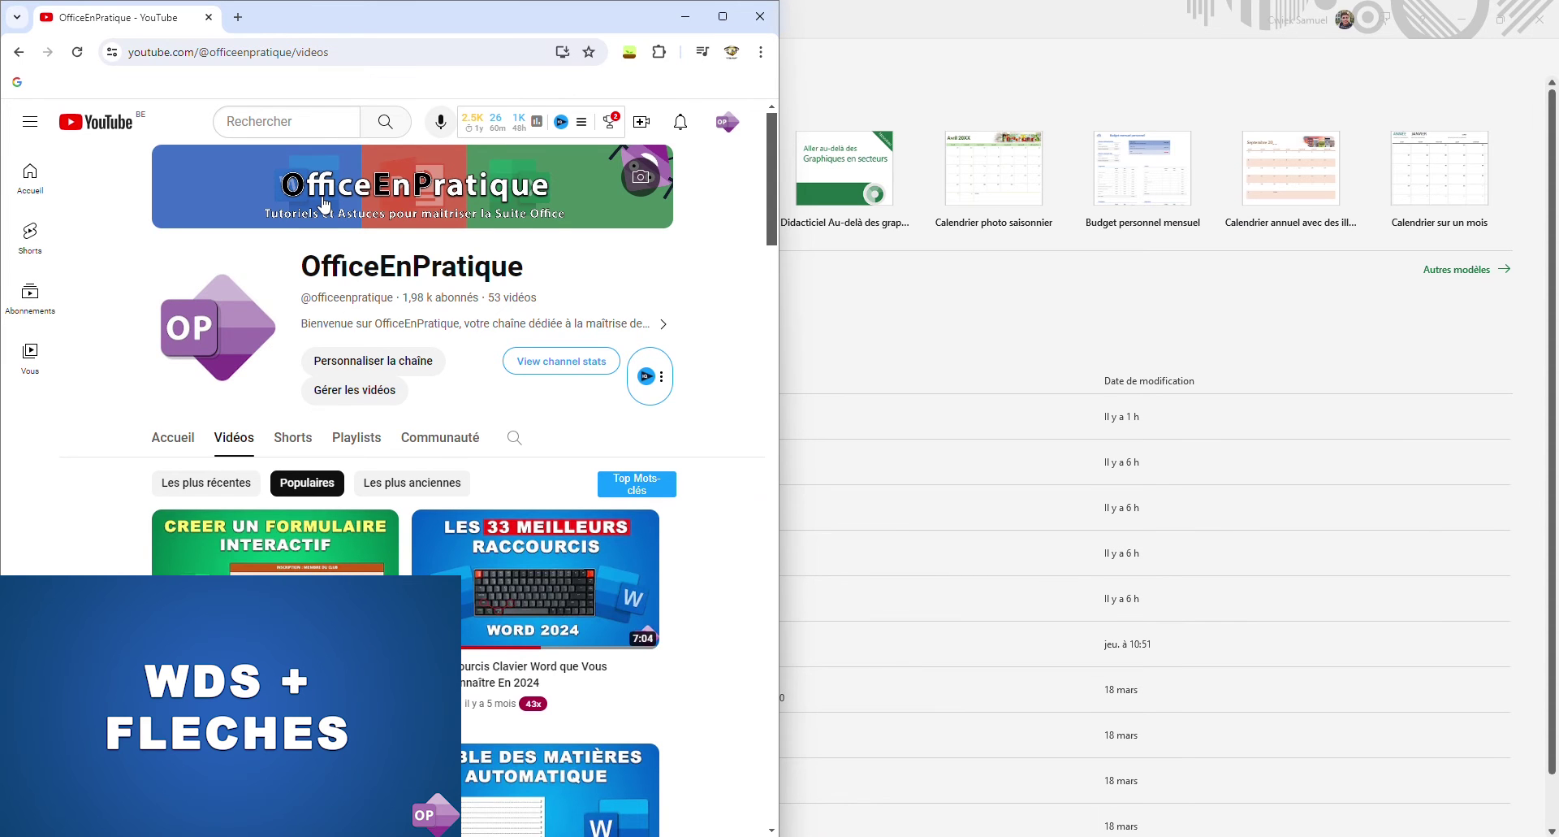
- Snap the browser window to the upper-left quarter of the screen, then to the lower-left quarter
{"action": "key", "text": "super+Up"}
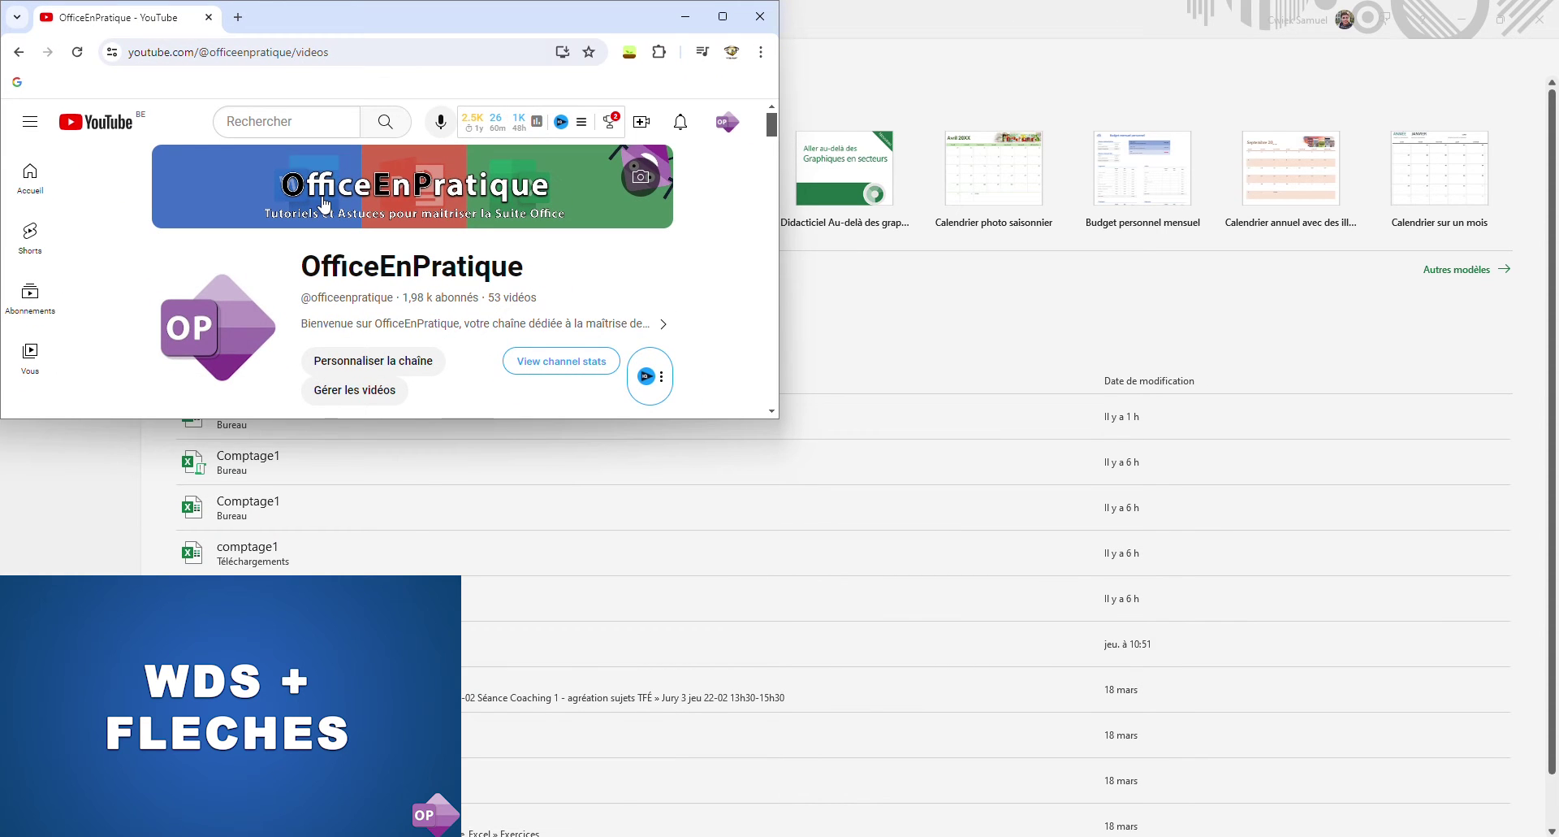
{"action": "key", "text": "super+Down"}
{"action": "key", "text": "super+Down"}
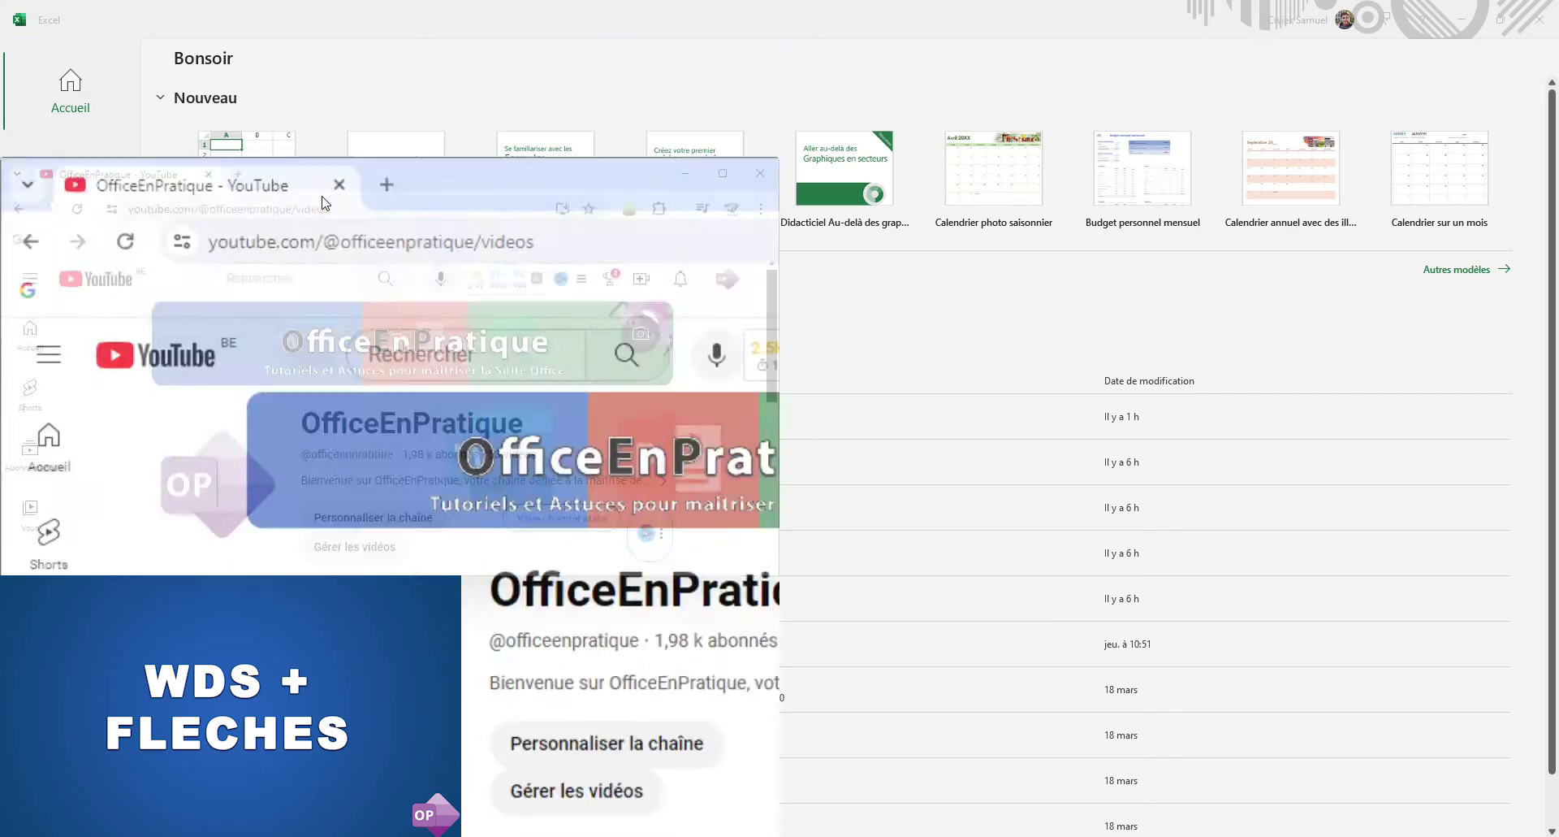
- Move the browser window to the lower-right quarter of the screen and maximize it again
{"action": "key", "text": "super+Right"}
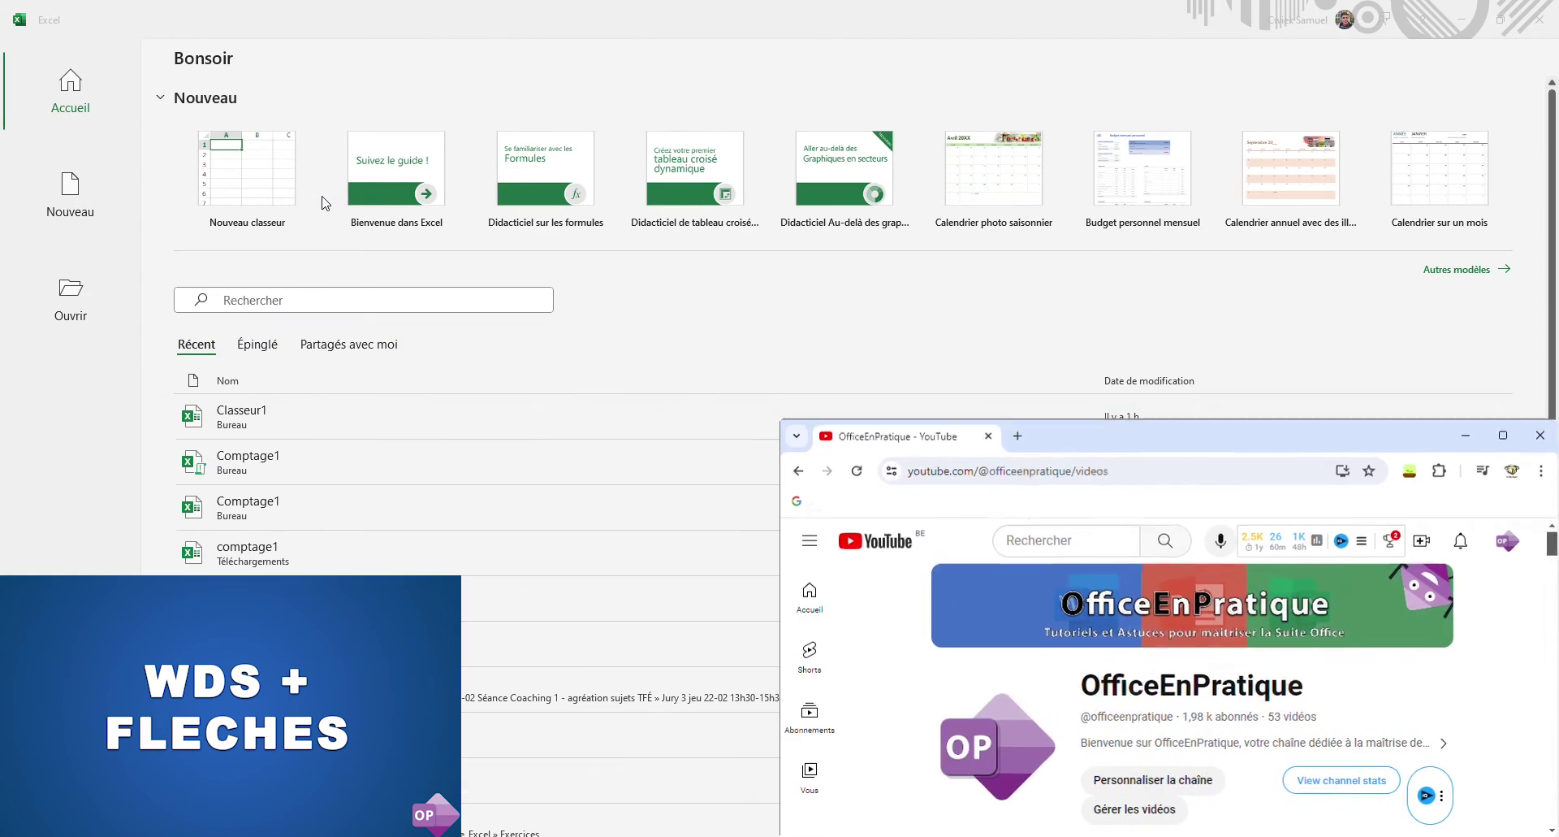
{"action": "key", "text": "super+Up"}
{"action": "key", "text": "super+Up"}
{"action": "key", "text": "super+Up"}
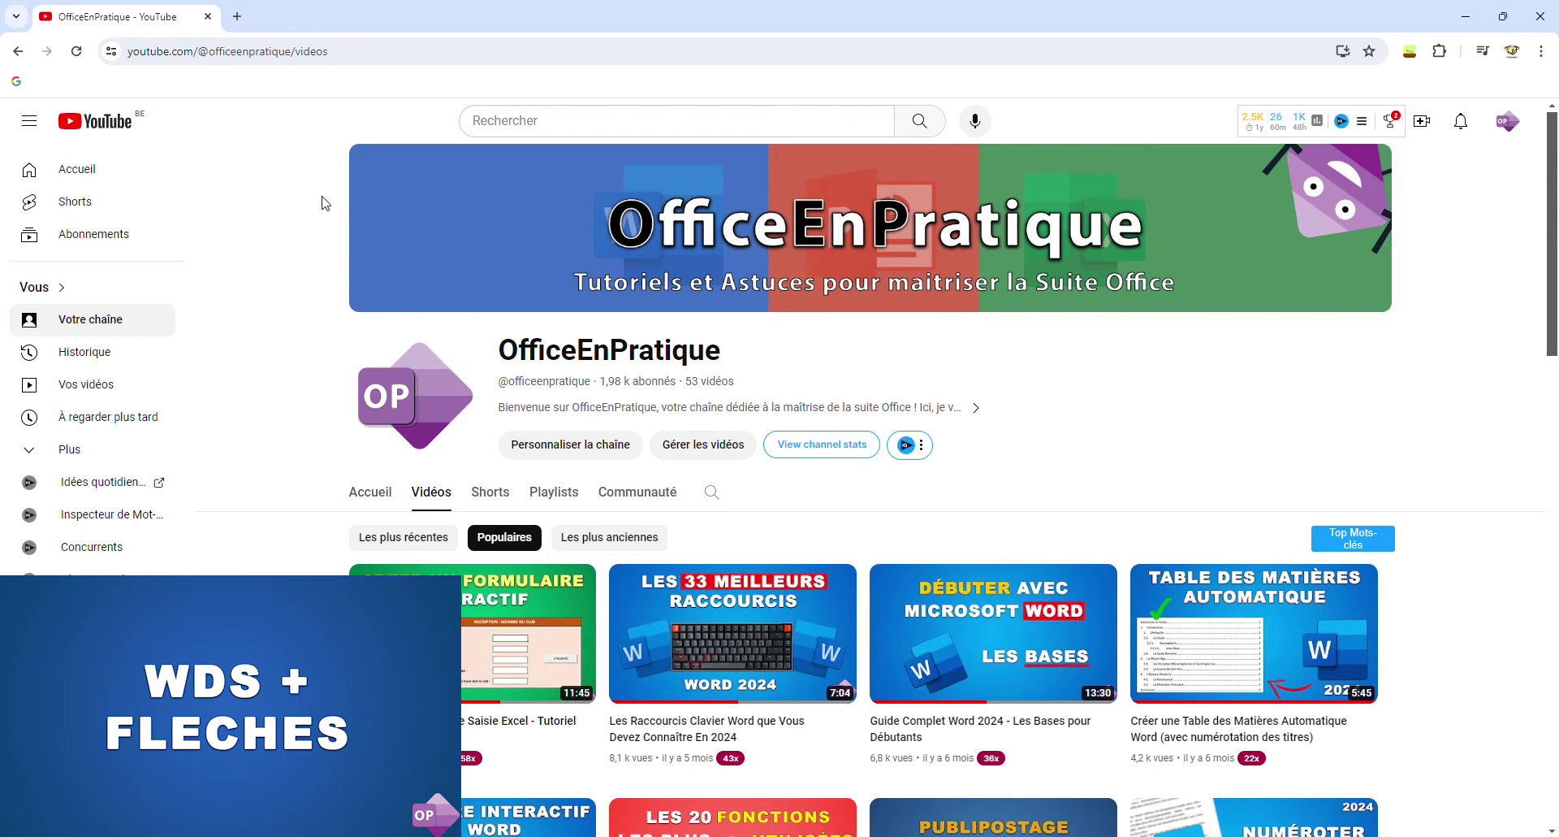
- Snap the browser window to the right half of the screen and fill the other half with the Word Document1 window
{"action": "key", "text": "super+Right"}
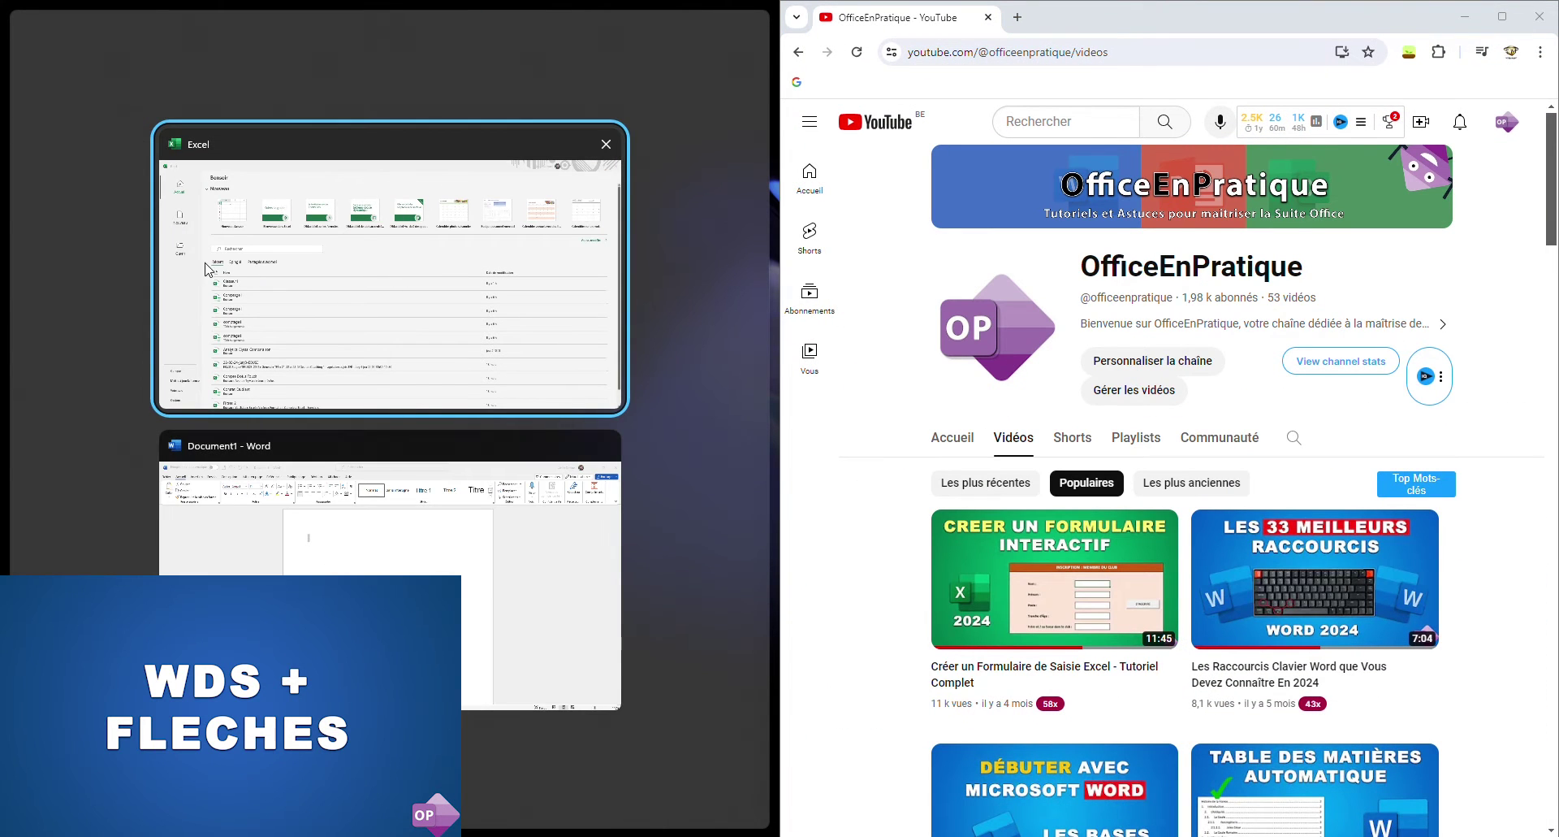
{"action": "left_click", "coordinate": [340, 573]}
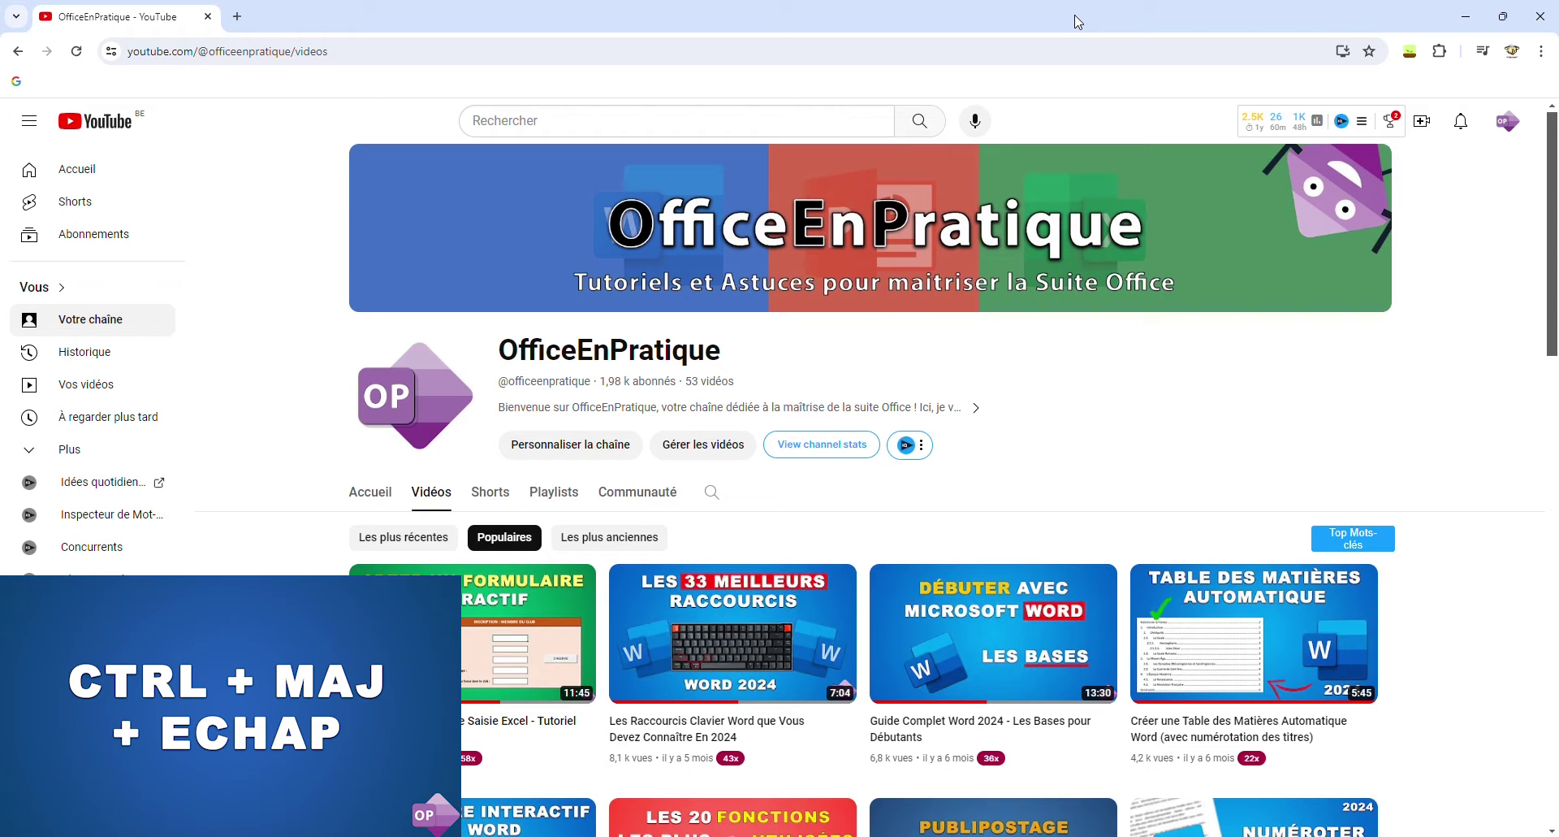
- Display the Task Manager with its running processes and close it
{"action": "key", "text": "ctrl+shift+Escape"}
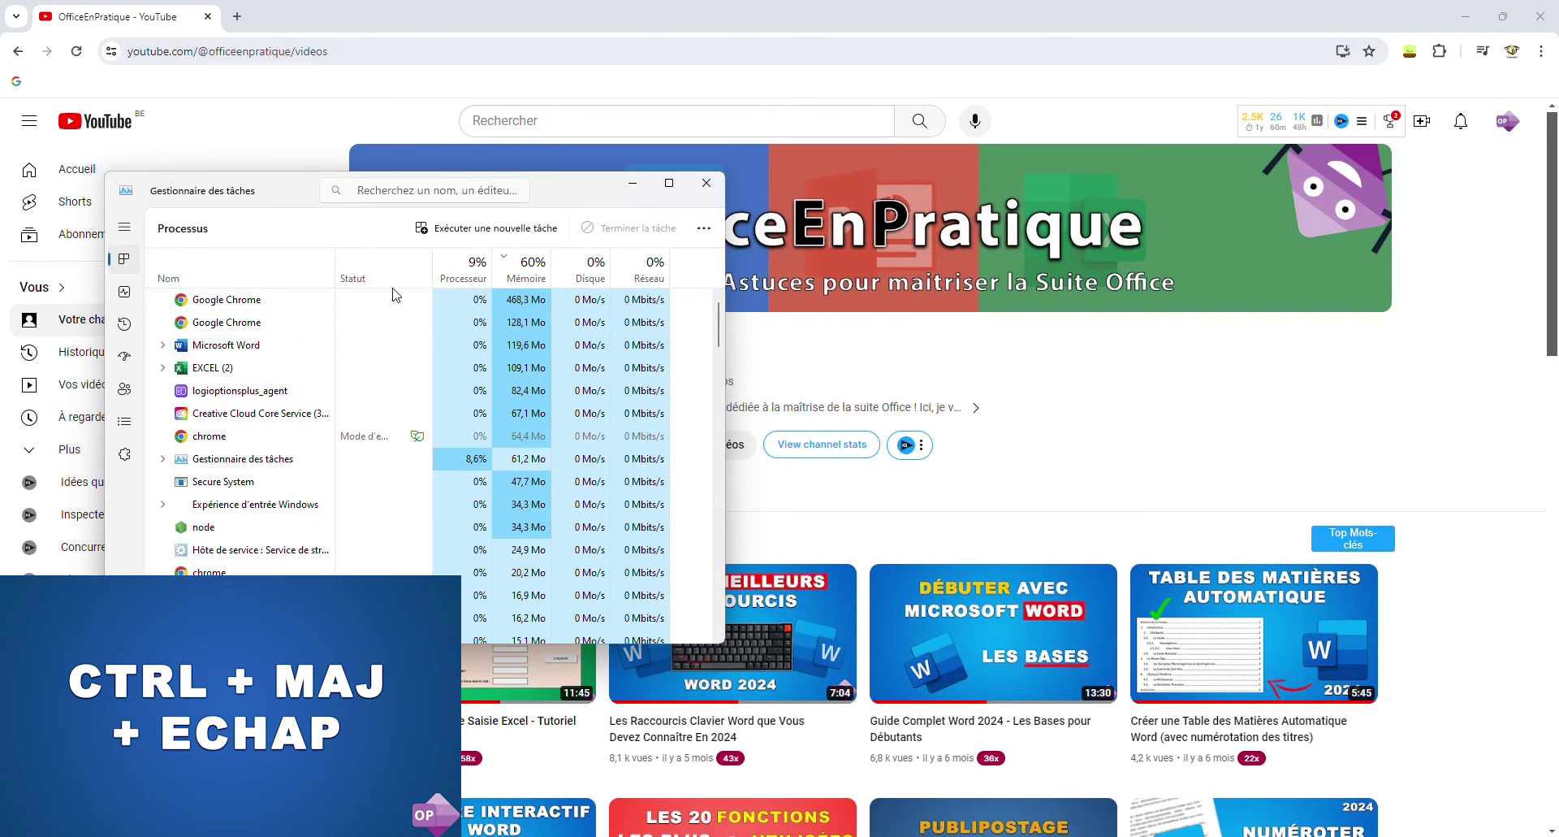
{"action": "left_click", "coordinate": [707, 183]}
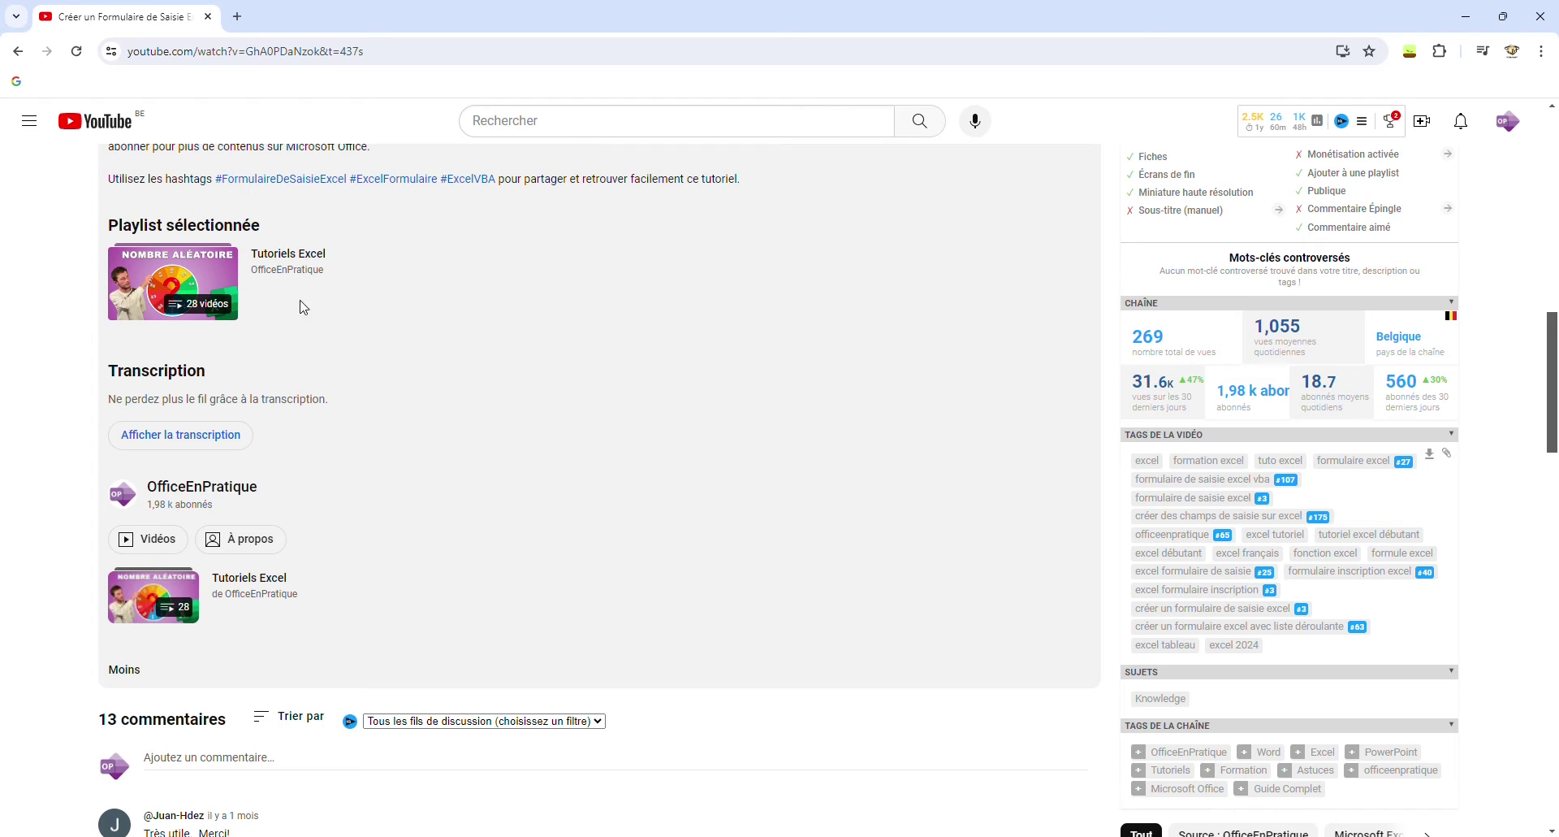
- Open the Tutoriels Excel playlist in a new browser tab, view it and close that tab
{"action": "left_click", "coordinate": [177, 272], "text": "ctrl"}
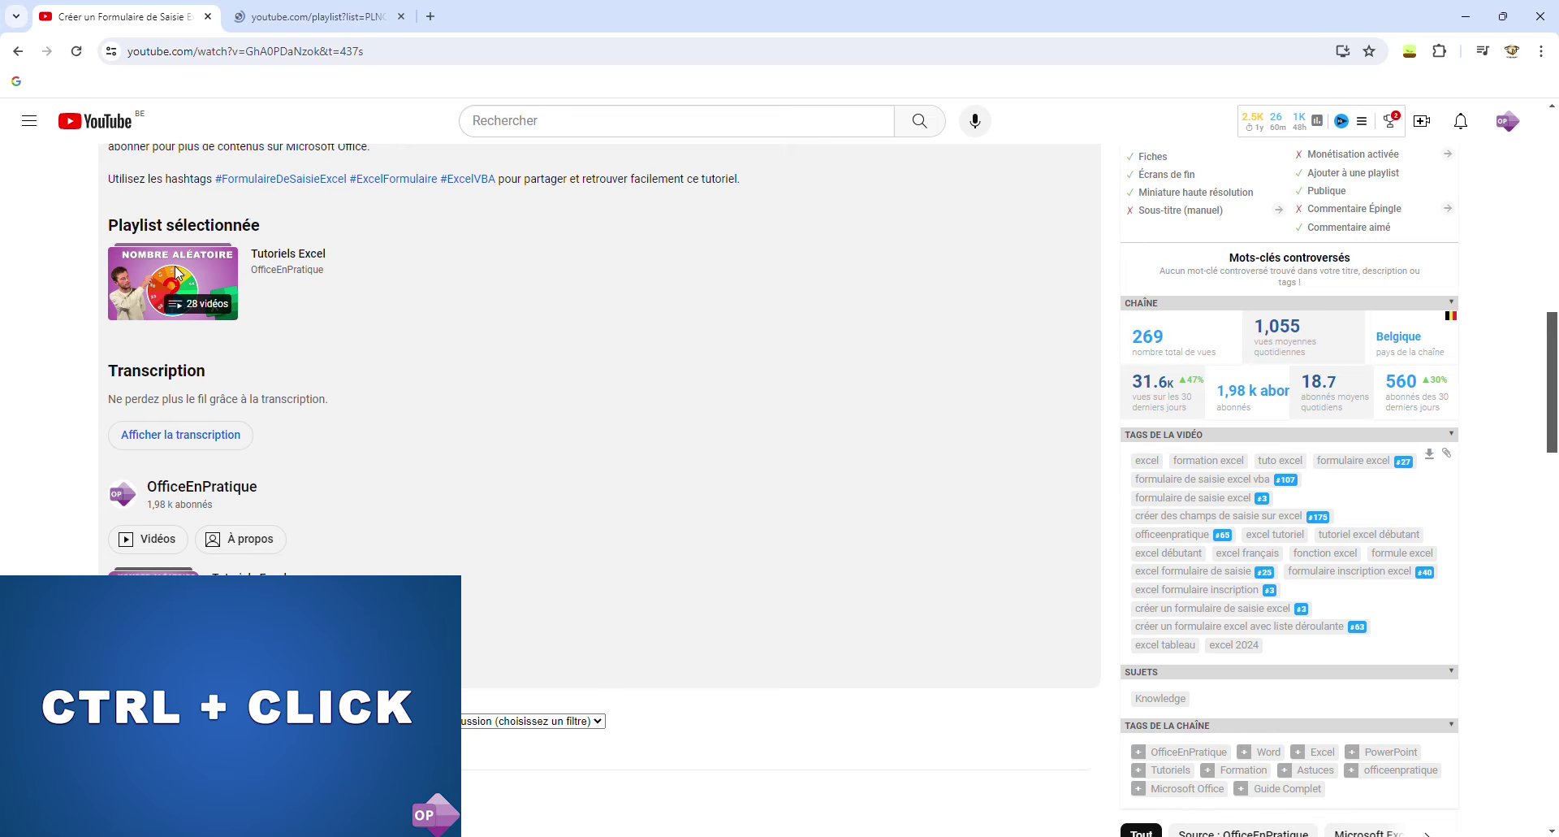
{"action": "left_click", "coordinate": [373, 23]}
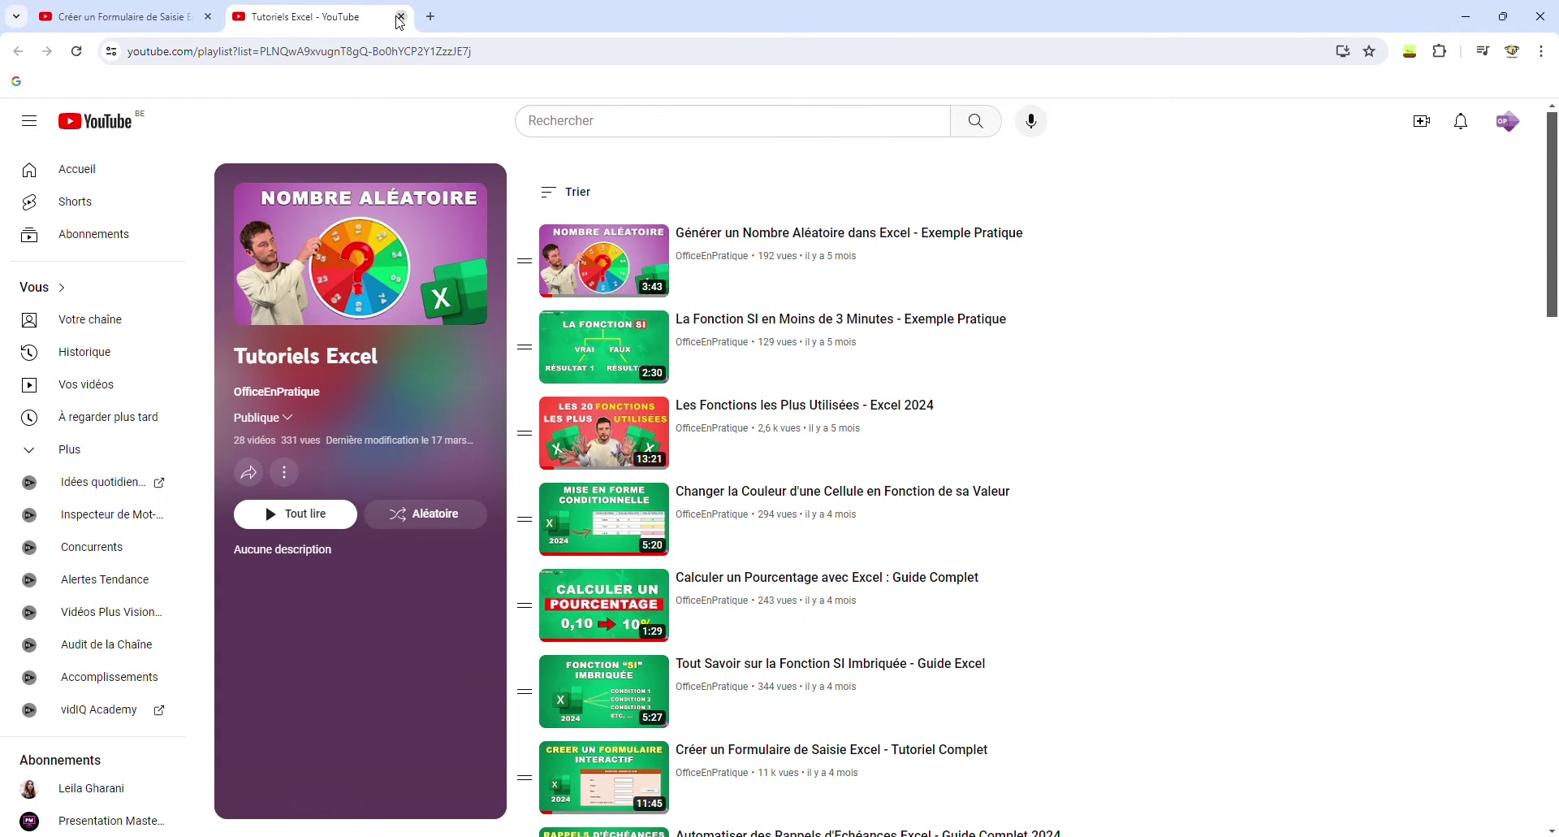
{"action": "left_click", "coordinate": [401, 17]}
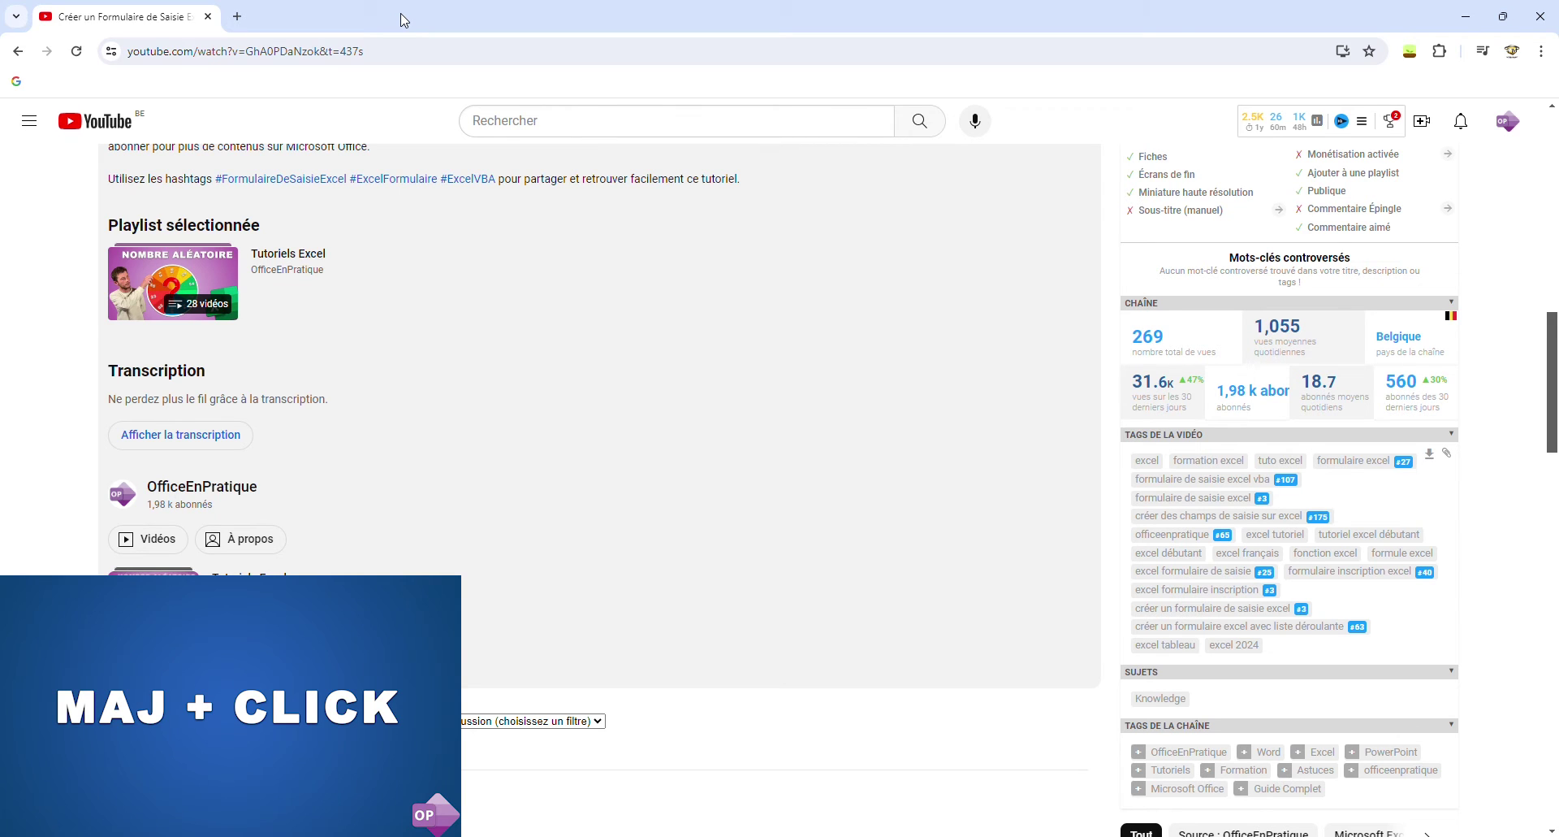
- Open the Tutoriels Excel playlist in a separate browser window
{"action": "left_click", "coordinate": [181, 271], "text": "shift"}
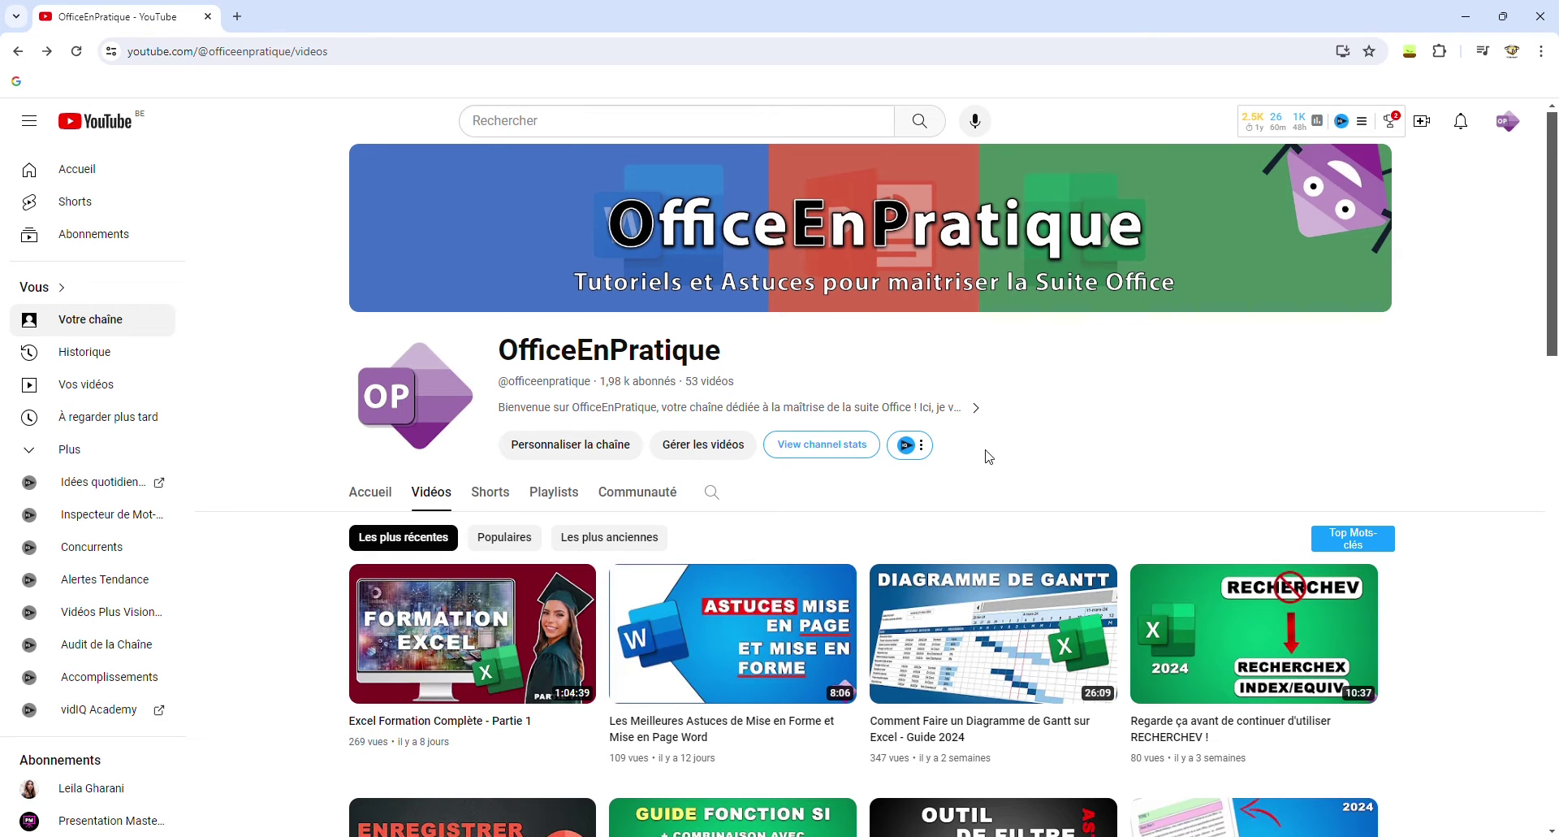
- Sort the OfficeEnPratique channel's videos by Populaires and browse the list
{"action": "scroll", "coordinate": [989, 457], "scroll_direction": "down", "scroll_amount": 2}
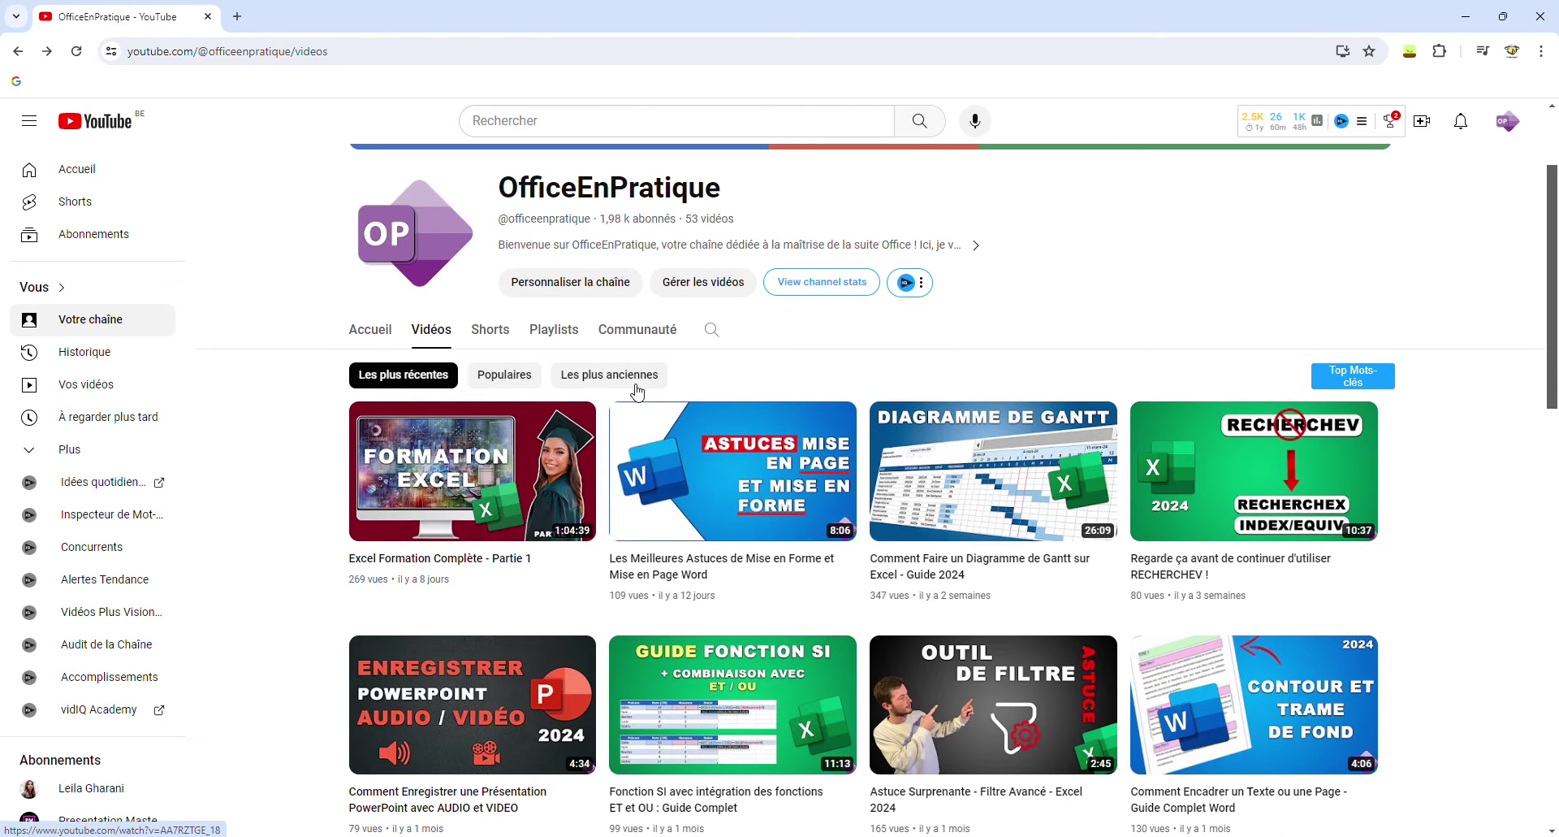
{"action": "left_click", "coordinate": [504, 374]}
{"action": "scroll", "coordinate": [1446, 497], "scroll_direction": "down", "scroll_amount": 3}
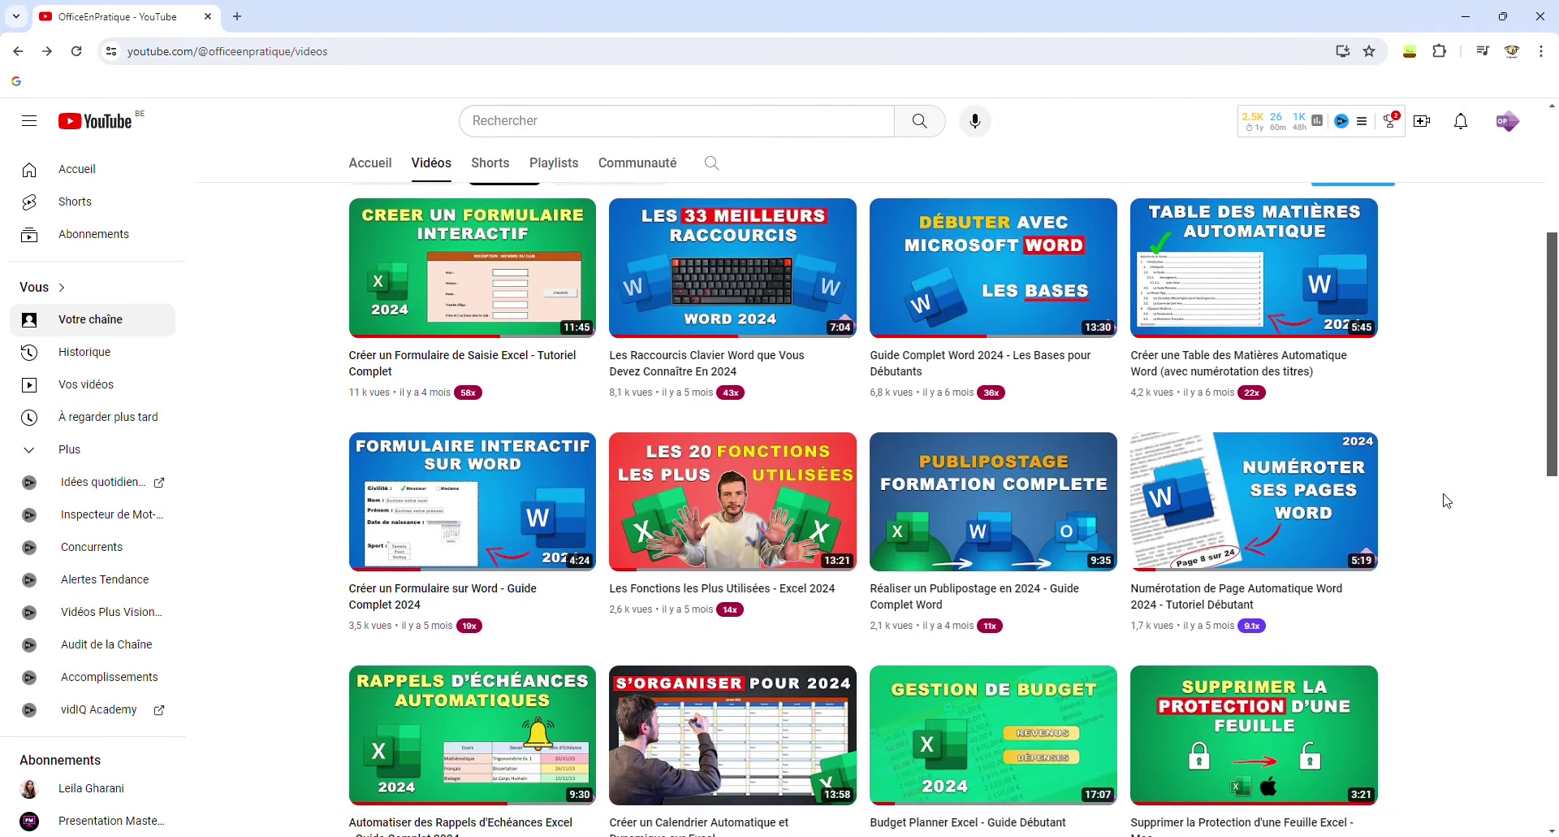
{"action": "scroll", "coordinate": [1446, 498], "scroll_direction": "up", "scroll_amount": 2}
{"action": "scroll", "coordinate": [1446, 499], "scroll_direction": "up", "scroll_amount": 2}
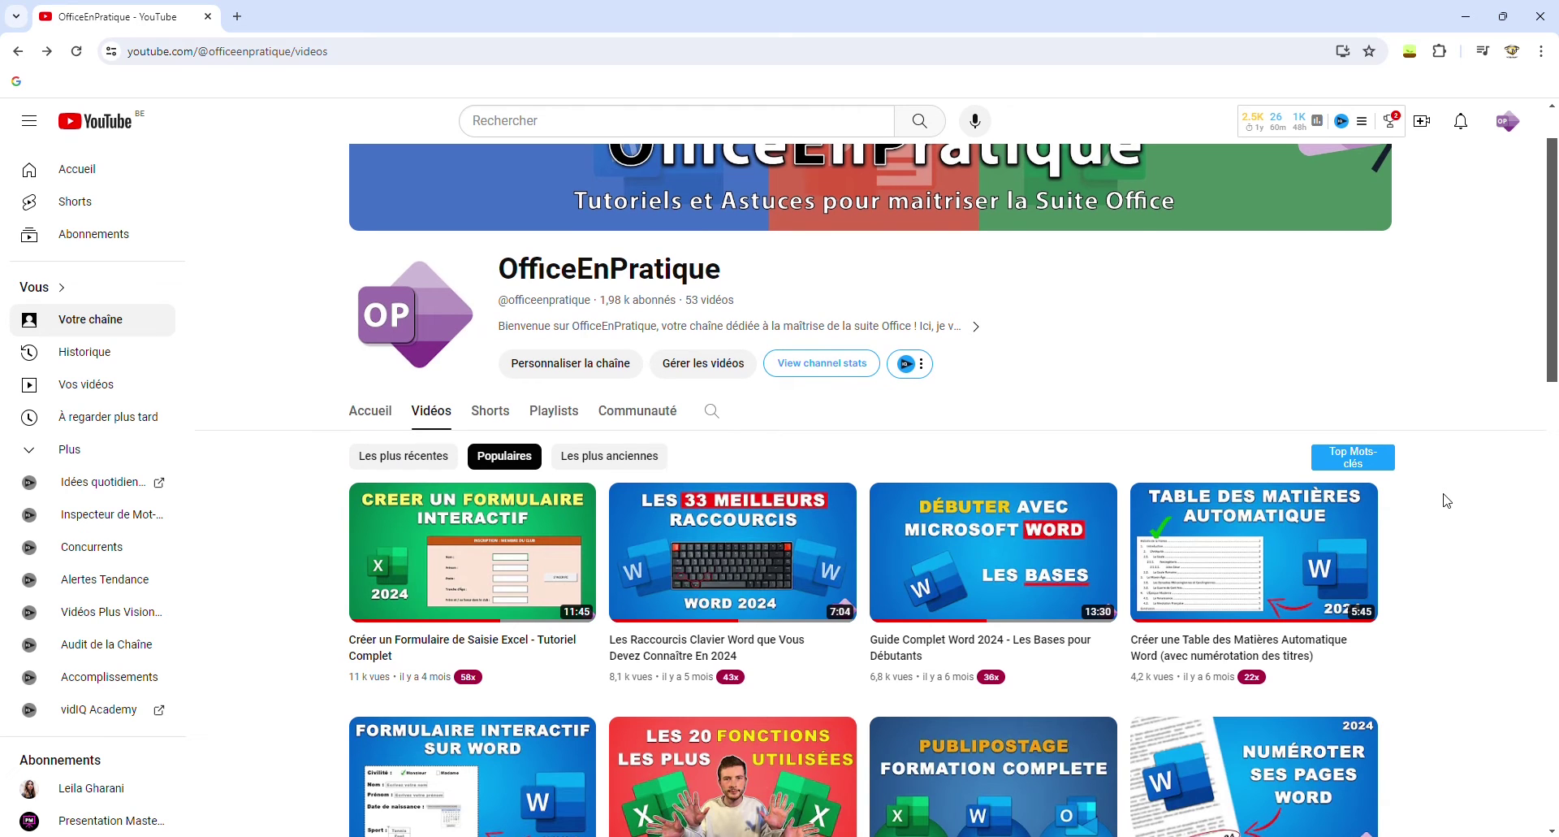
- Open two new browser tabs and search Google for "apple" in the second one
{"action": "left_click", "coordinate": [237, 16]}
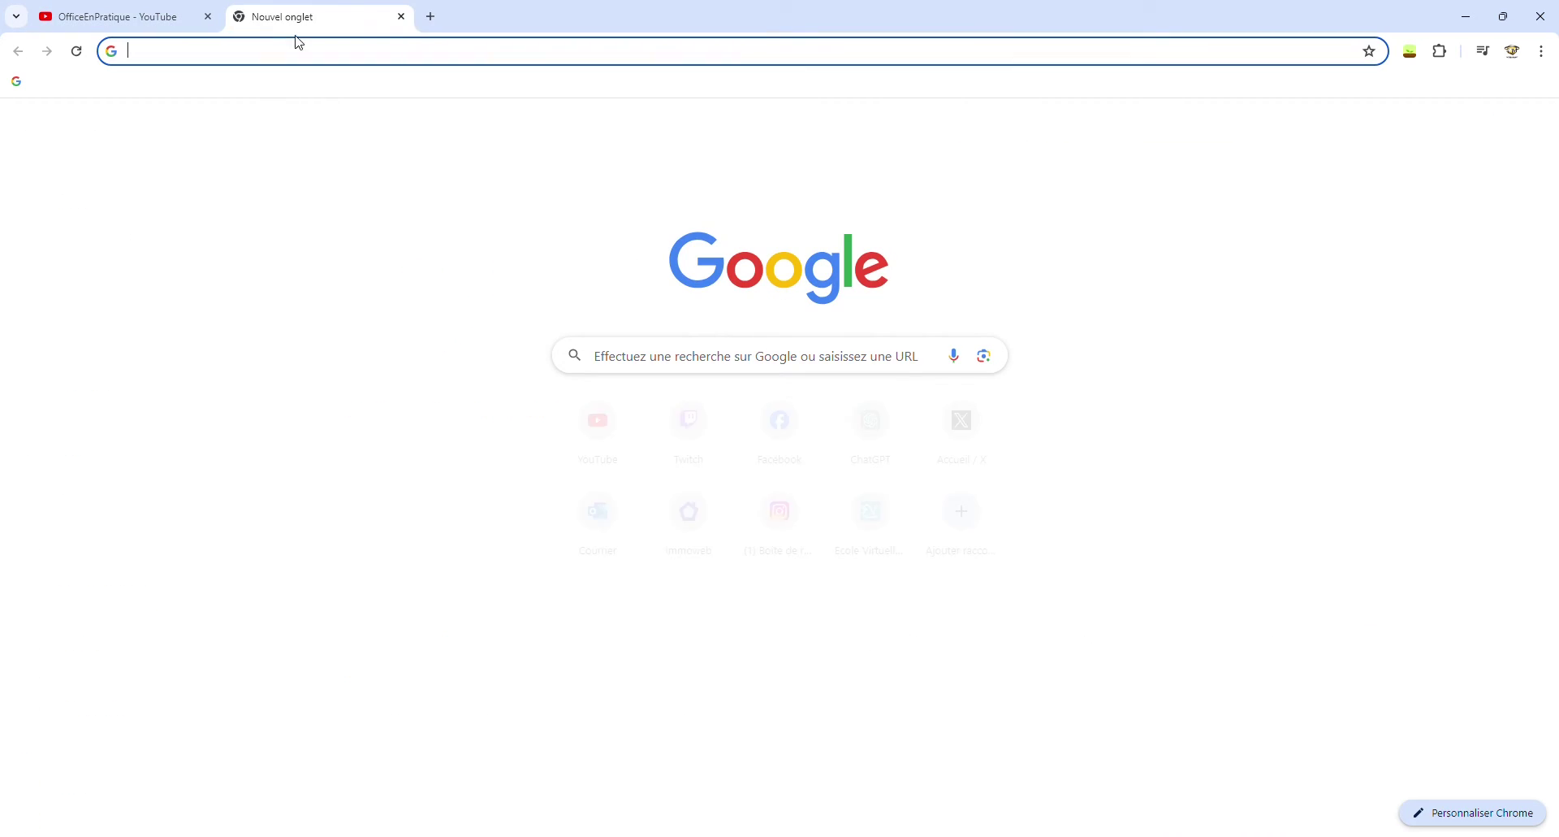
{"action": "left_click", "coordinate": [430, 16]}
{"action": "type", "text": "apple"}
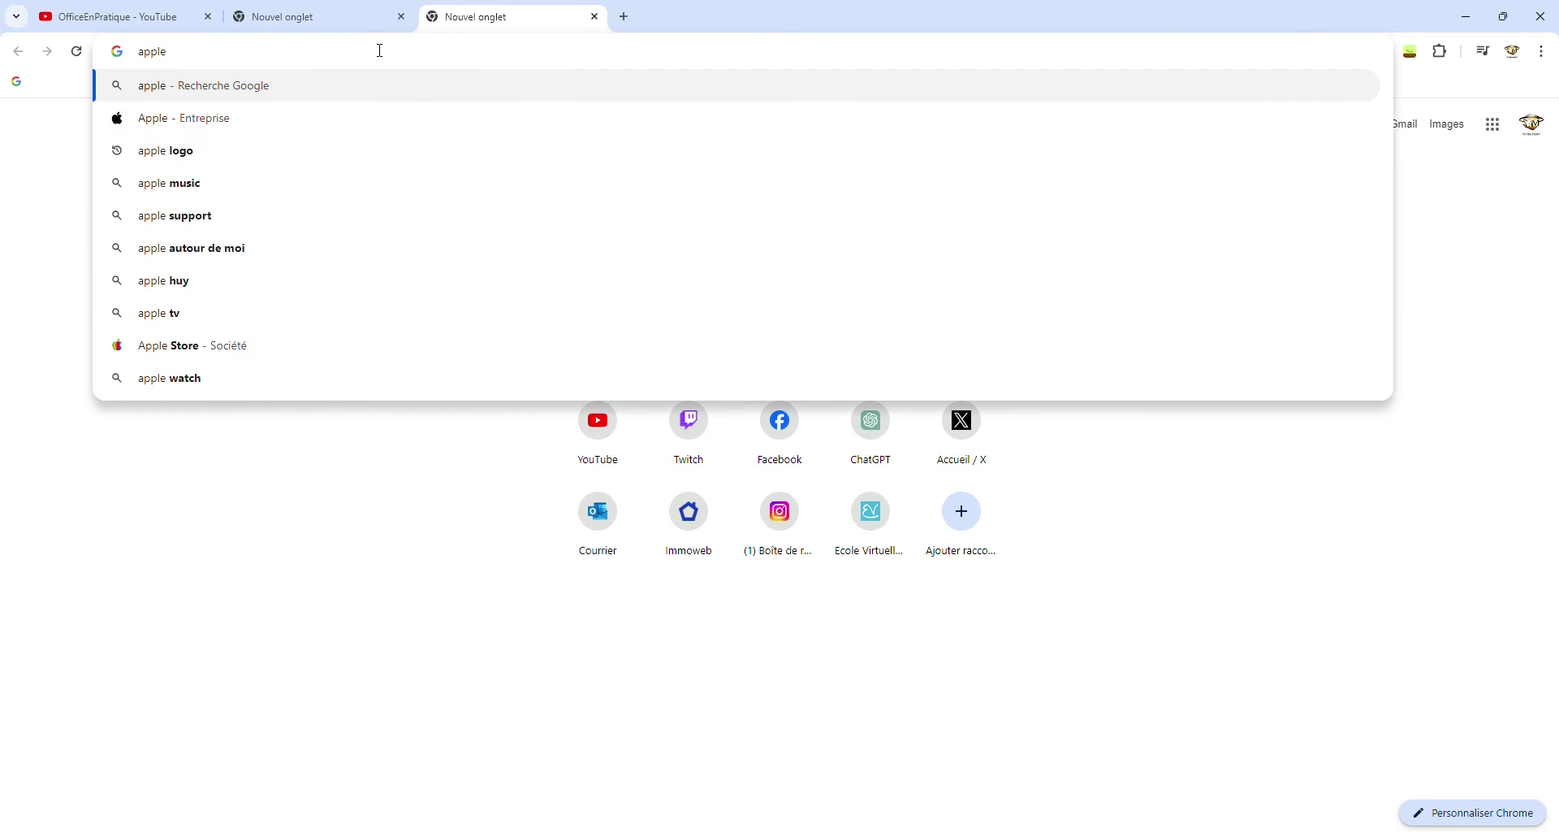
{"action": "left_click", "coordinate": [320, 105]}
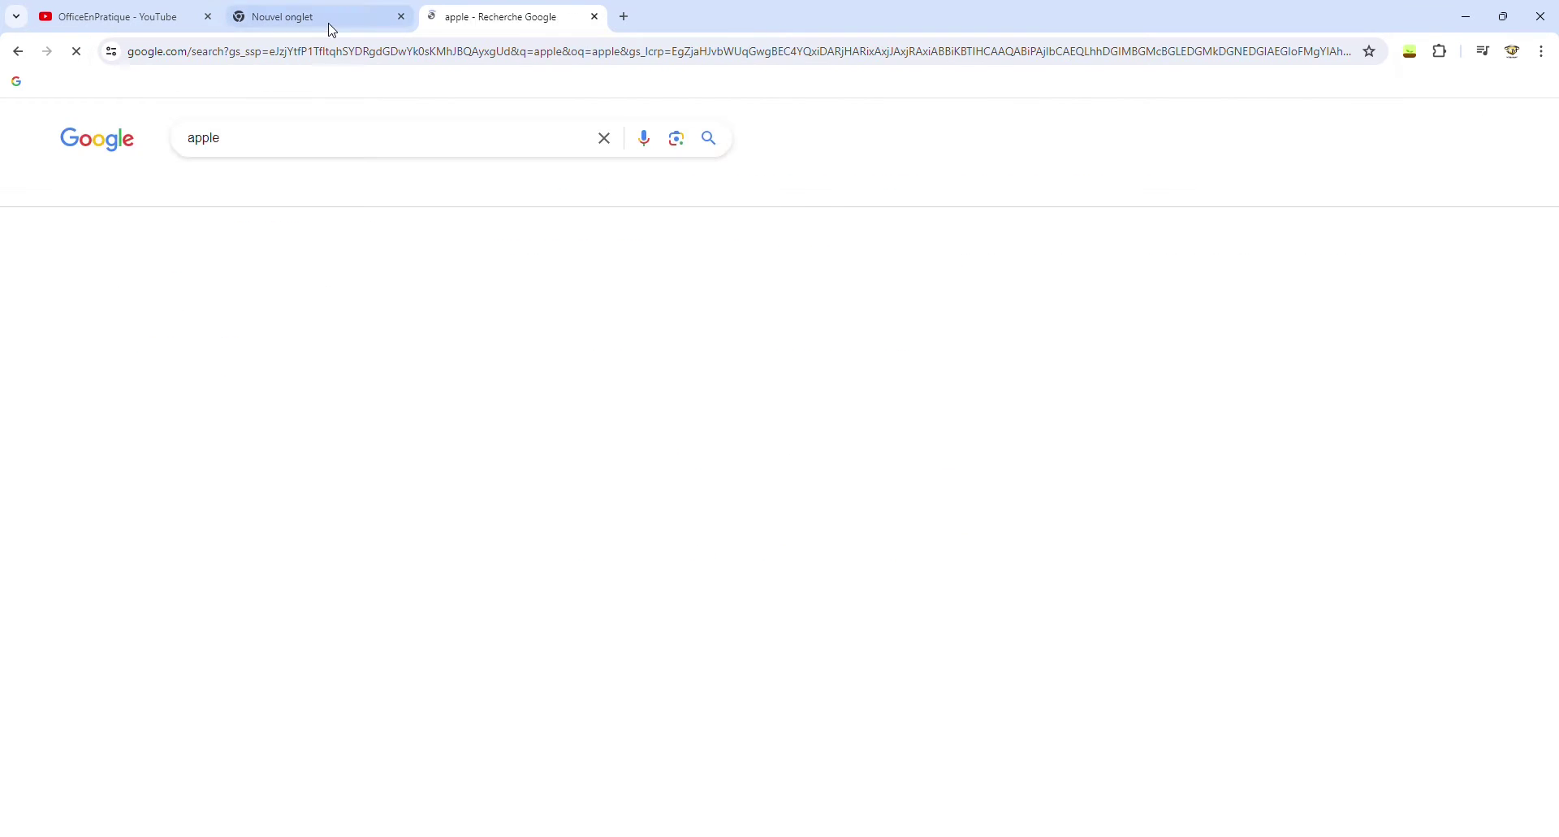
- Search Google for "windows" in the remaining empty tab
{"action": "left_click", "coordinate": [330, 25]}
{"action": "left_click", "coordinate": [301, 56]}
{"action": "type", "text": "windows"}
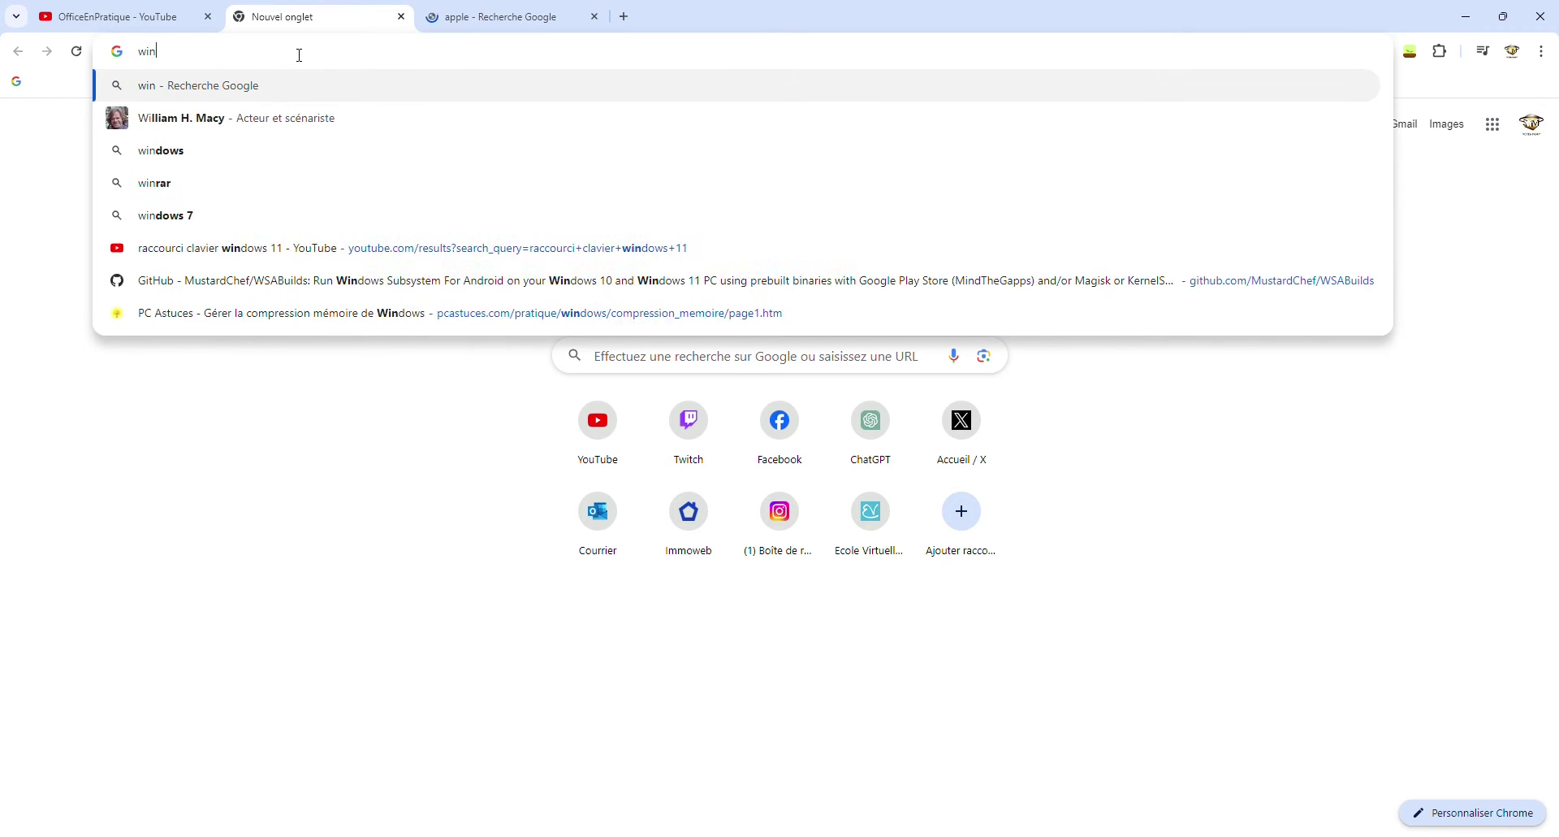
{"action": "key", "text": "Return"}
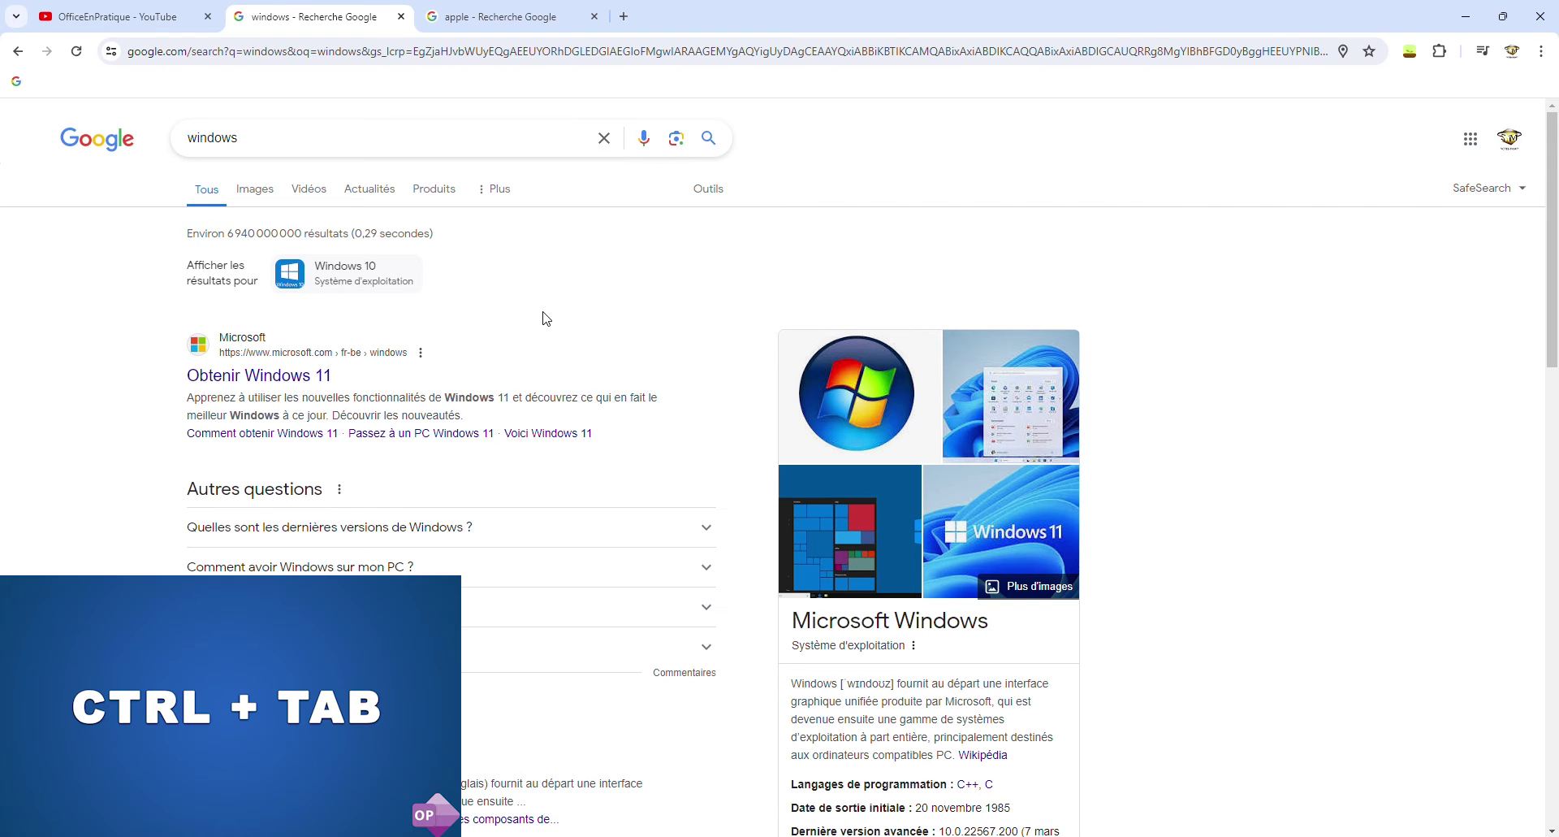
- Cycle repeatedly through the three open browser tabs, ending on the "windows" search results
{"action": "key", "text": "ctrl+Tab"}
{"action": "key", "text": "ctrl+Tab"}
{"action": "key", "text": "ctrl+Tab"}
{"action": "key", "text": "ctrl+Tab"}
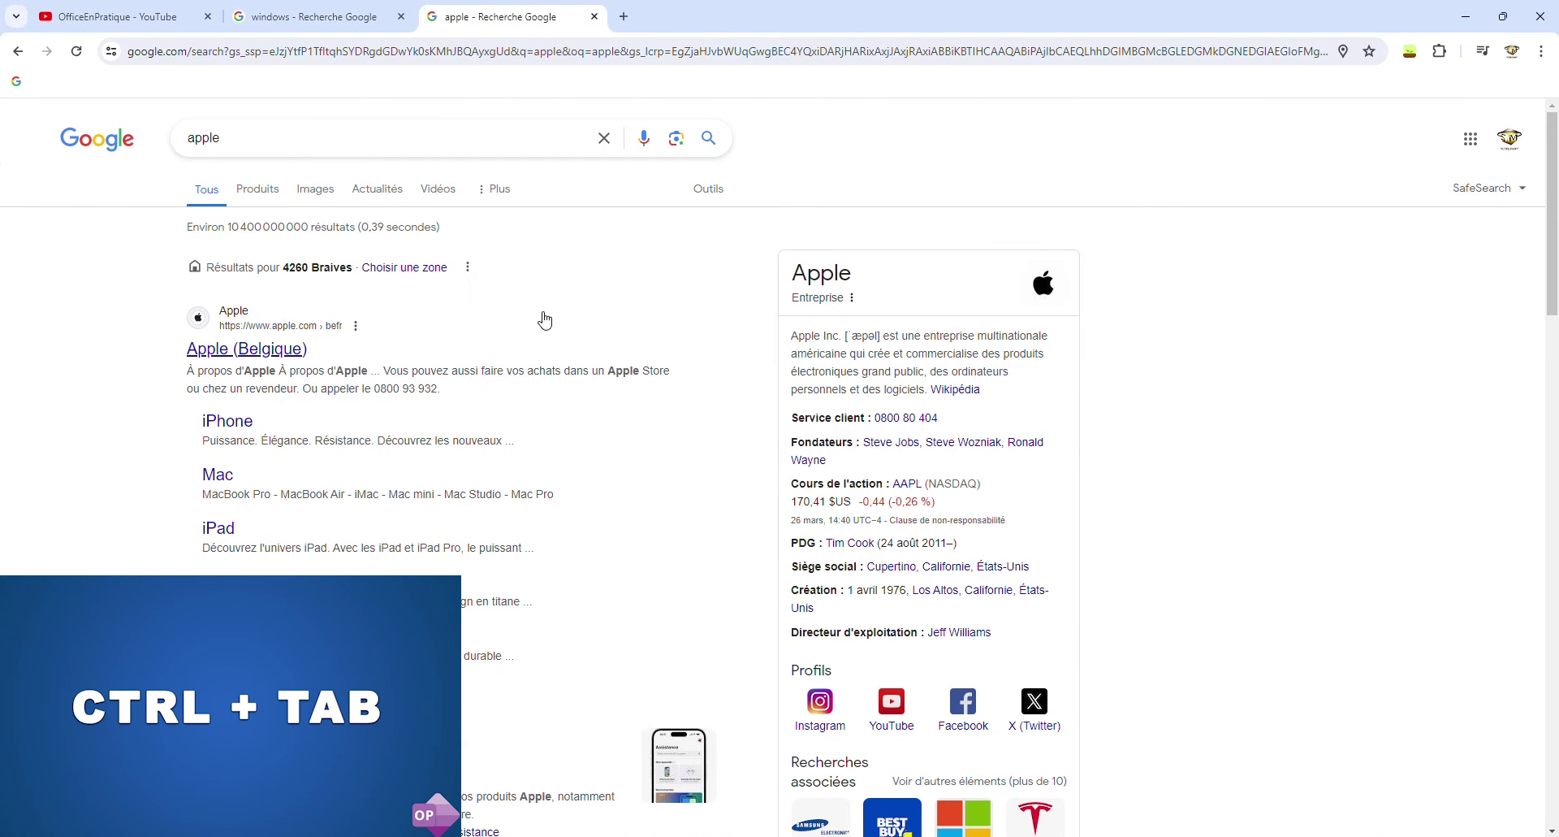
{"action": "key", "text": "ctrl+Tab"}
{"action": "key", "text": "ctrl+Tab"}
{"action": "key", "text": "ctrl+Tab"}
{"action": "key", "text": "ctrl+Tab"}
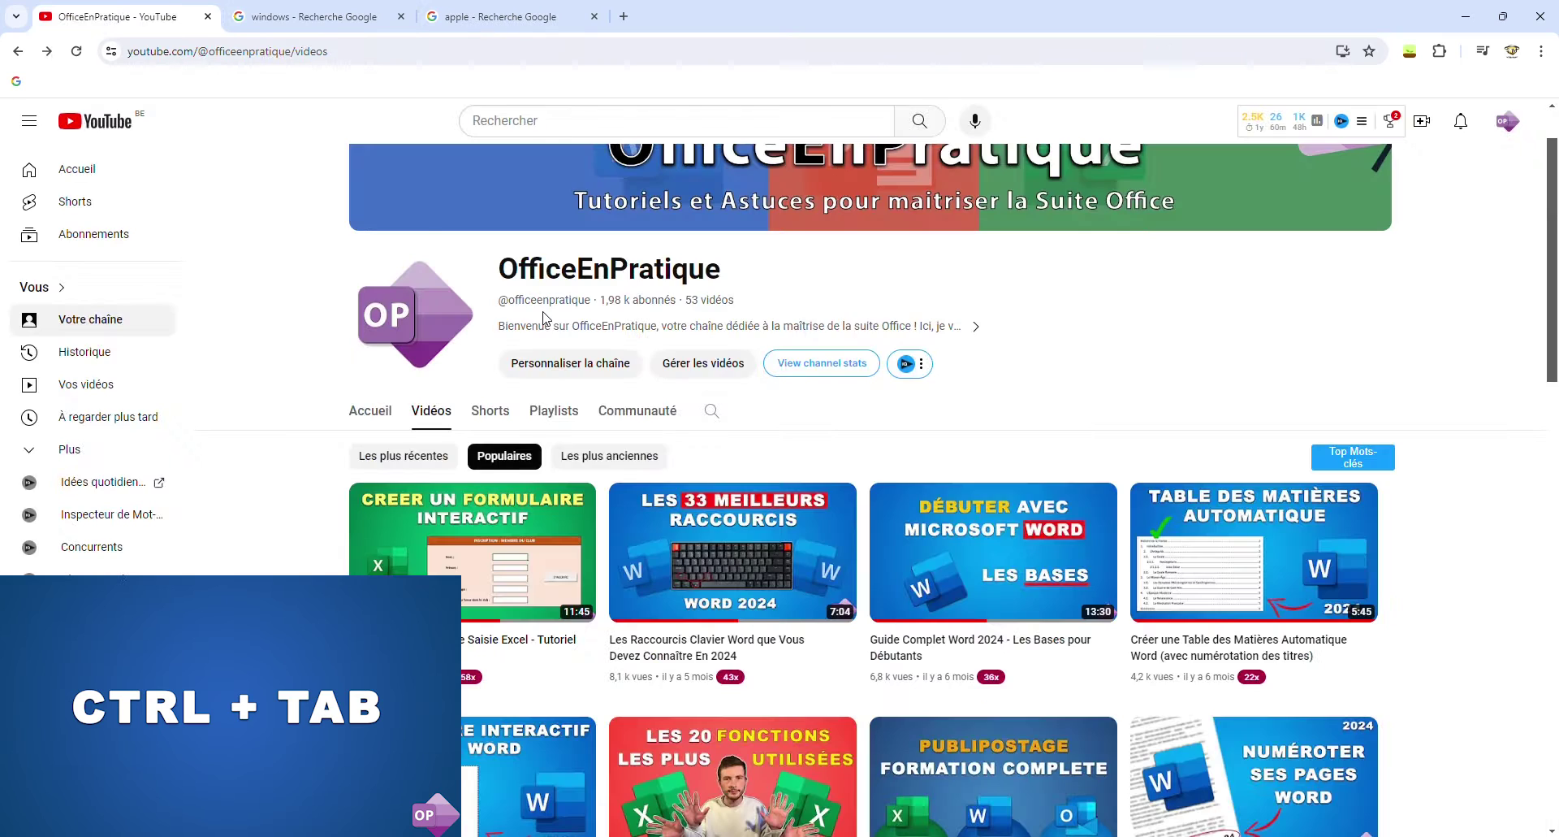
{"action": "key", "text": "ctrl+Tab"}
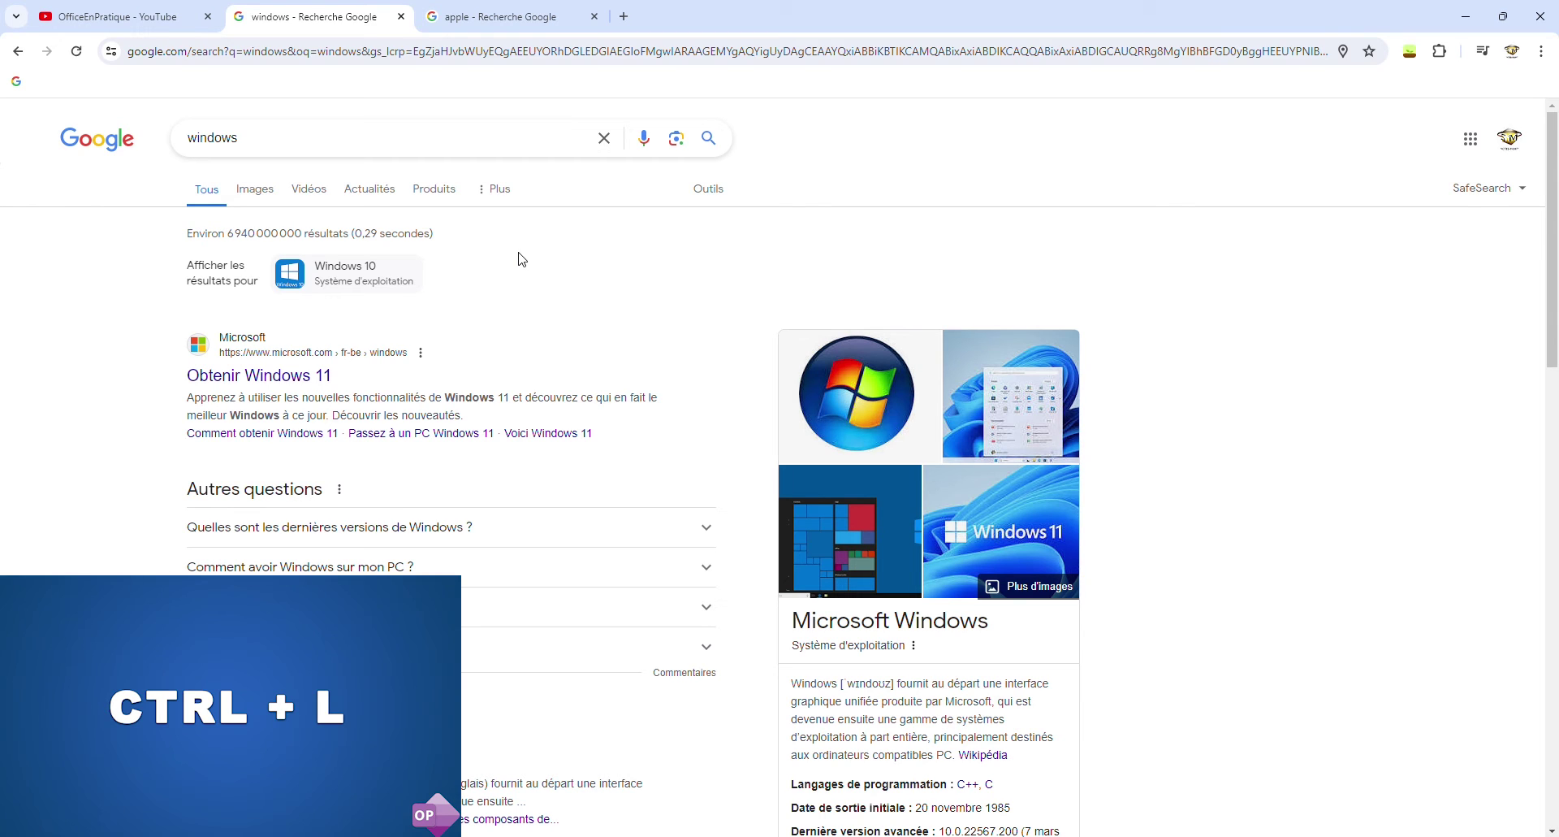
- Load youtube.com in the "windows" results tab by replacing its selected web address
{"action": "key", "text": "ctrl+l"}
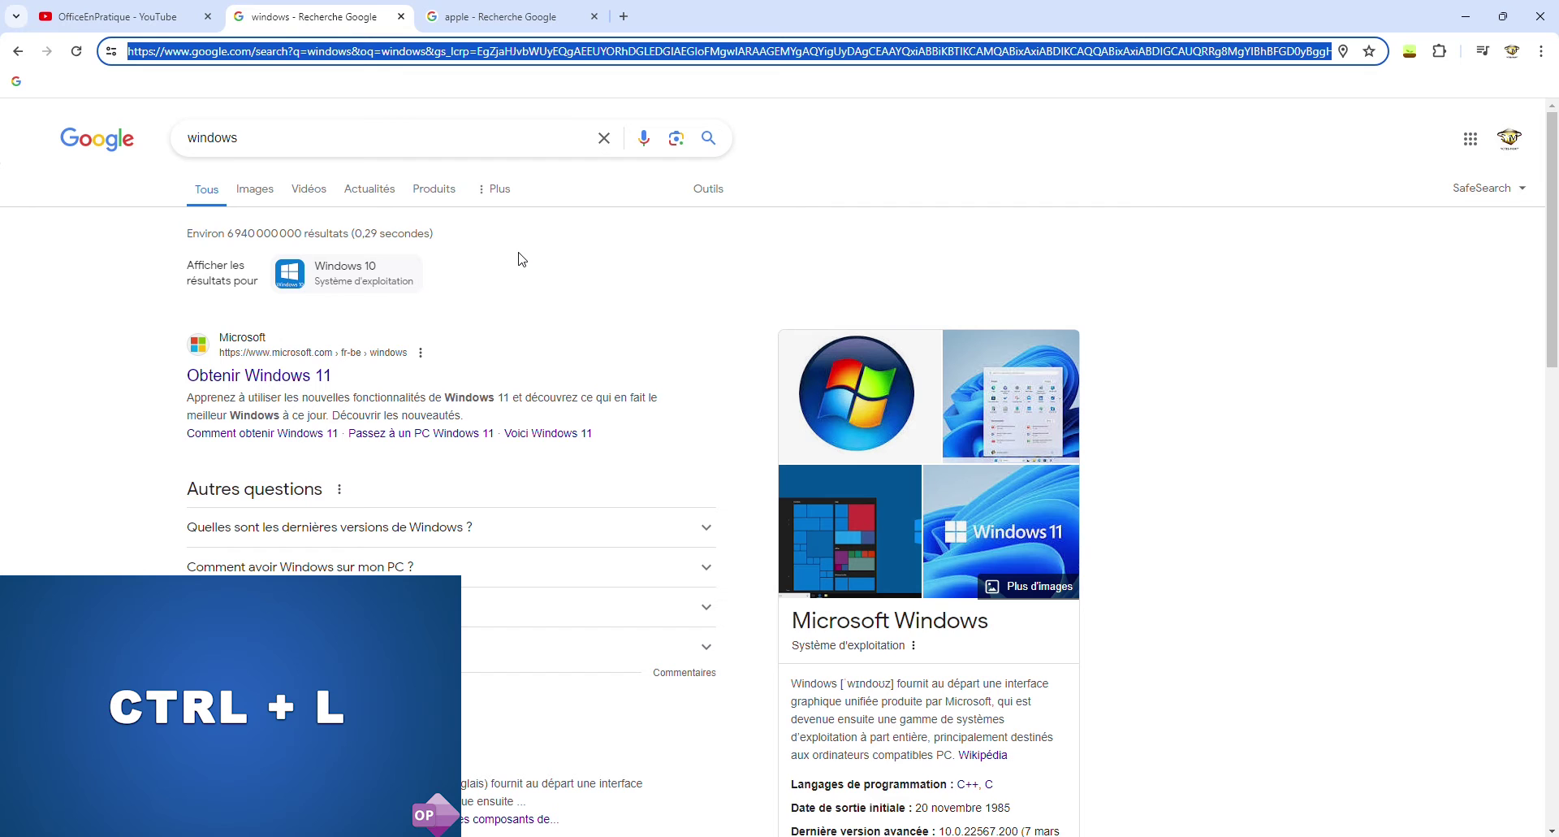
{"action": "type", "text": "you"}
{"action": "key", "text": "Return"}
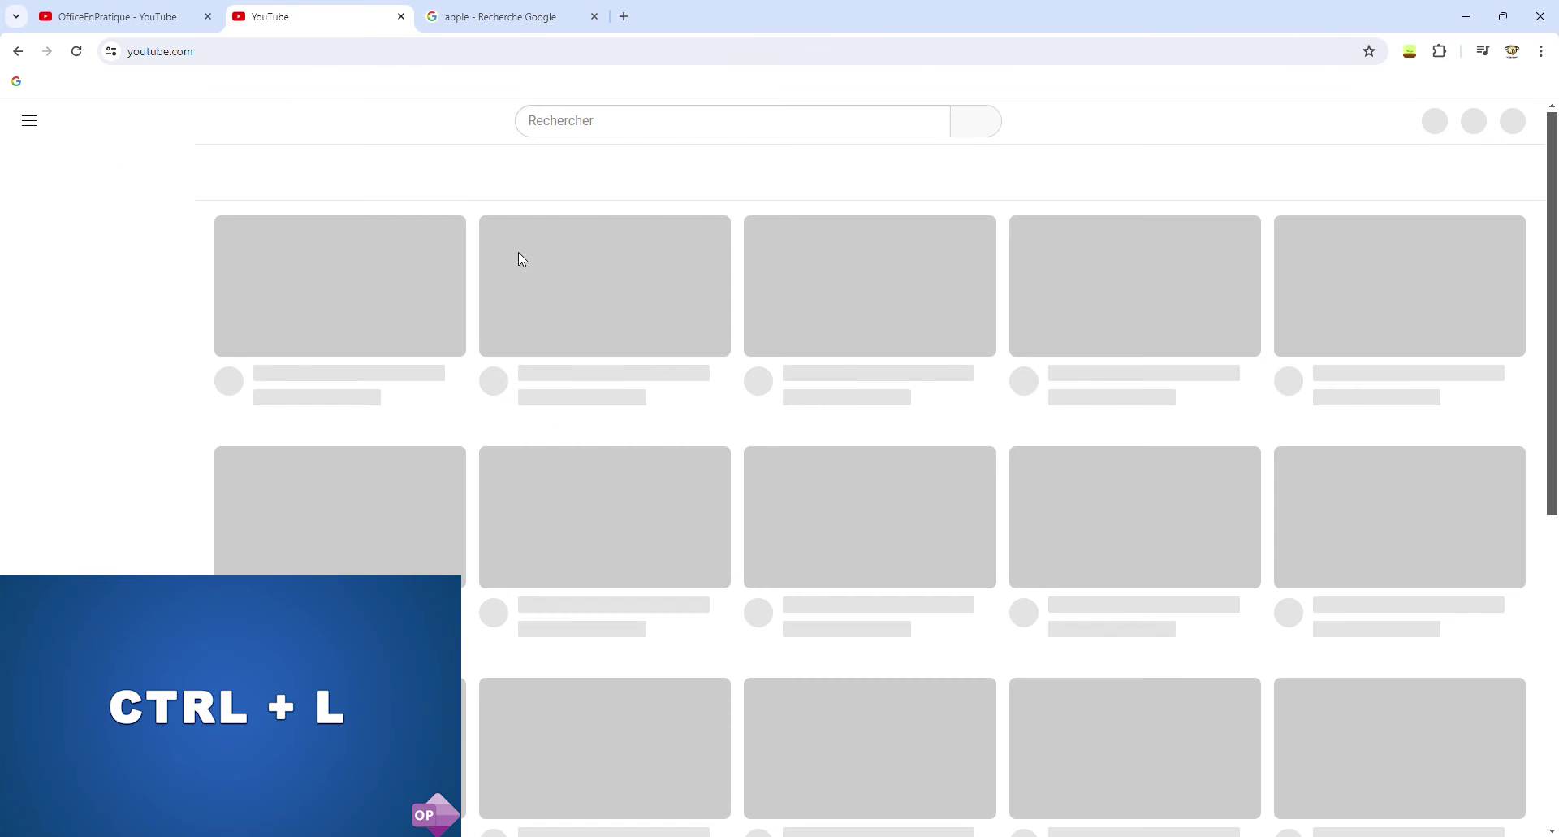
- Close the YouTube home and "apple" results tabs and reopen them, repeating the close and restore with the YouTube tab
{"action": "key", "text": "ctrl+w"}
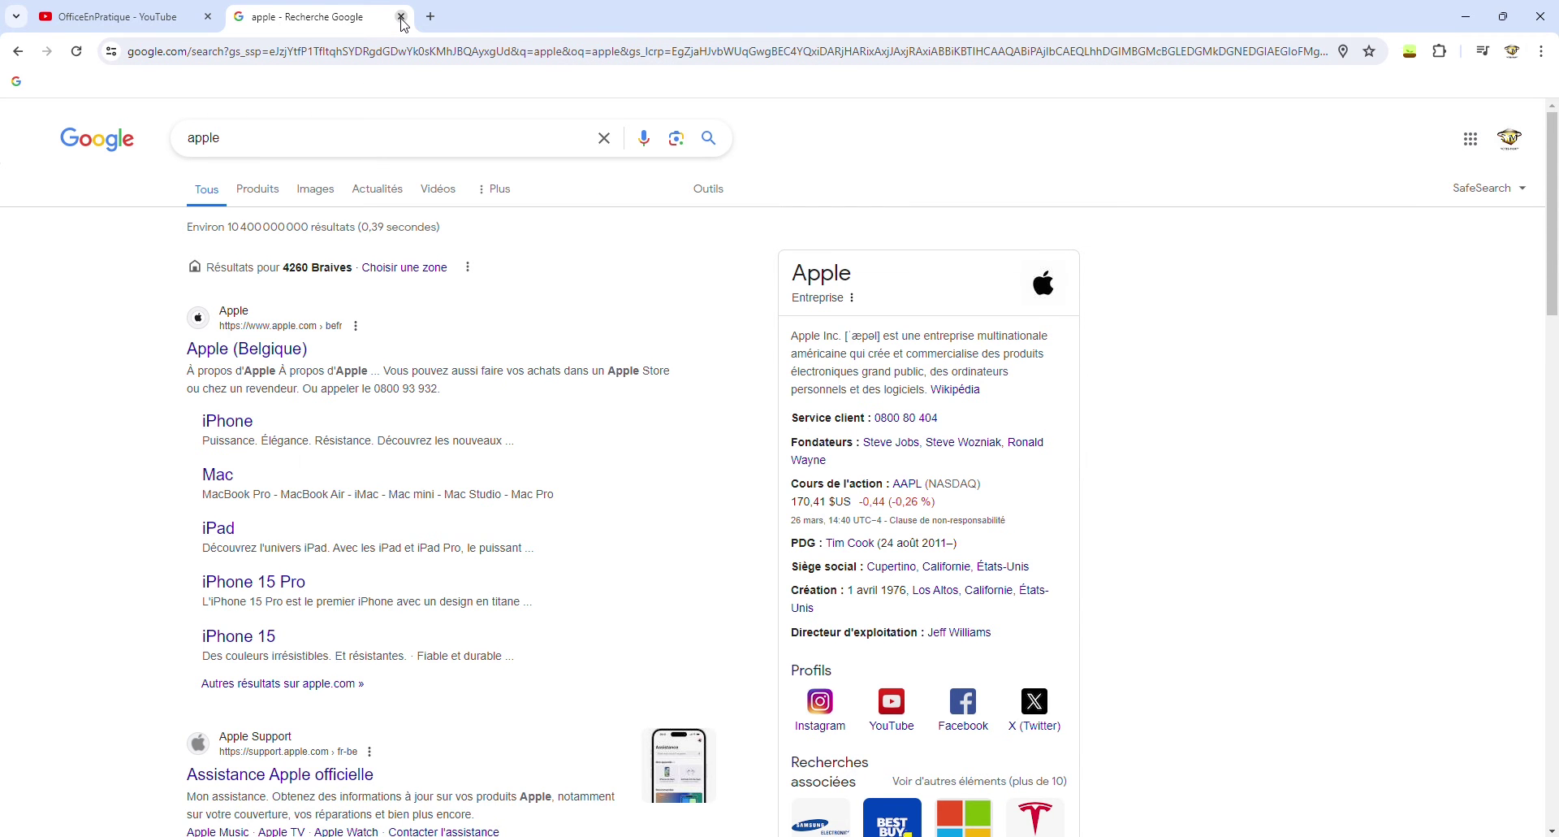
{"action": "left_click", "coordinate": [402, 20]}
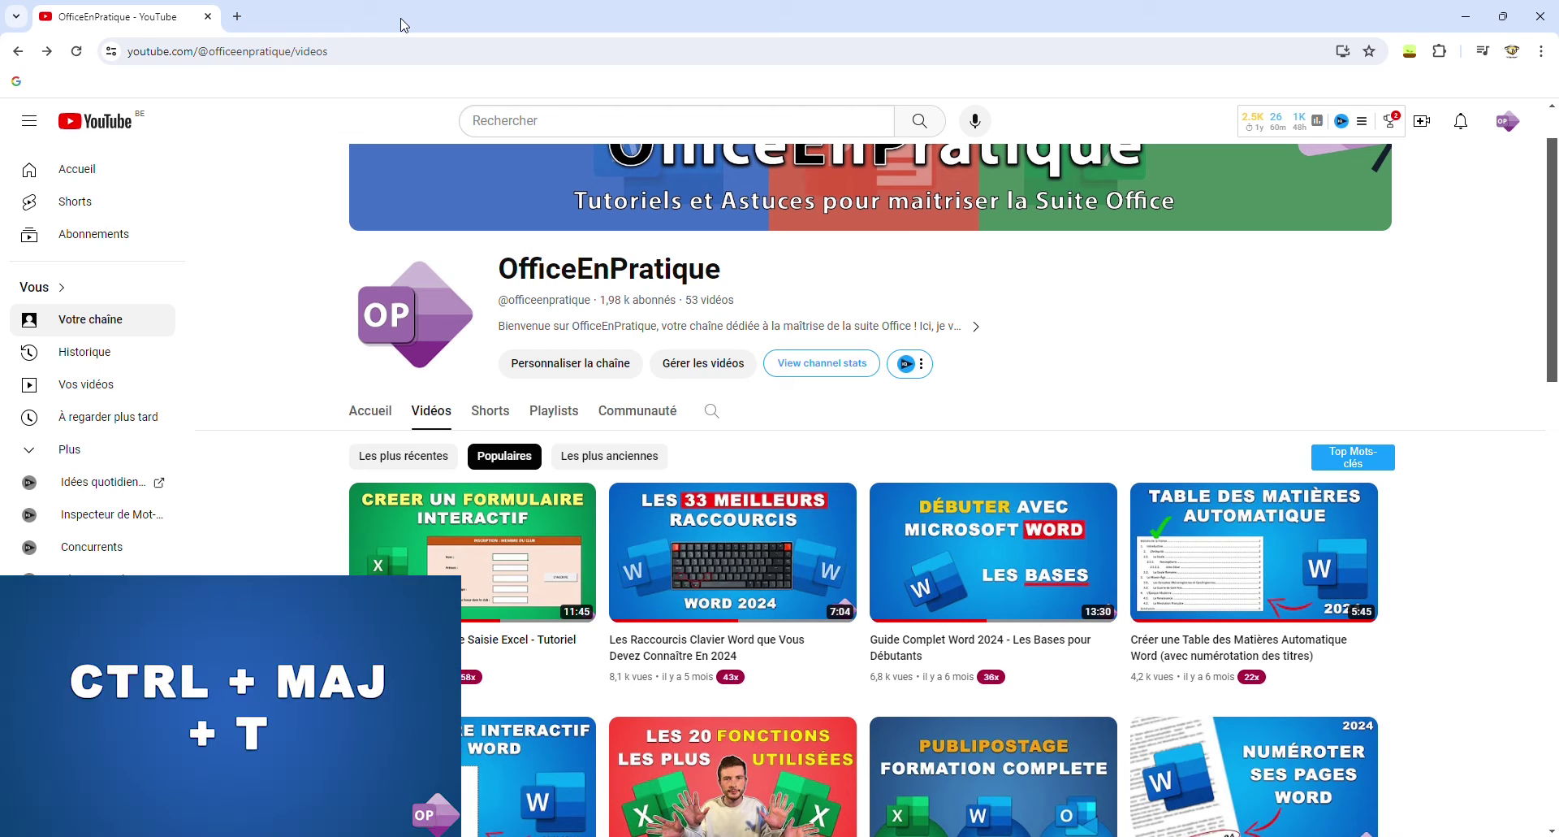
{"action": "key", "text": "ctrl+shift+t"}
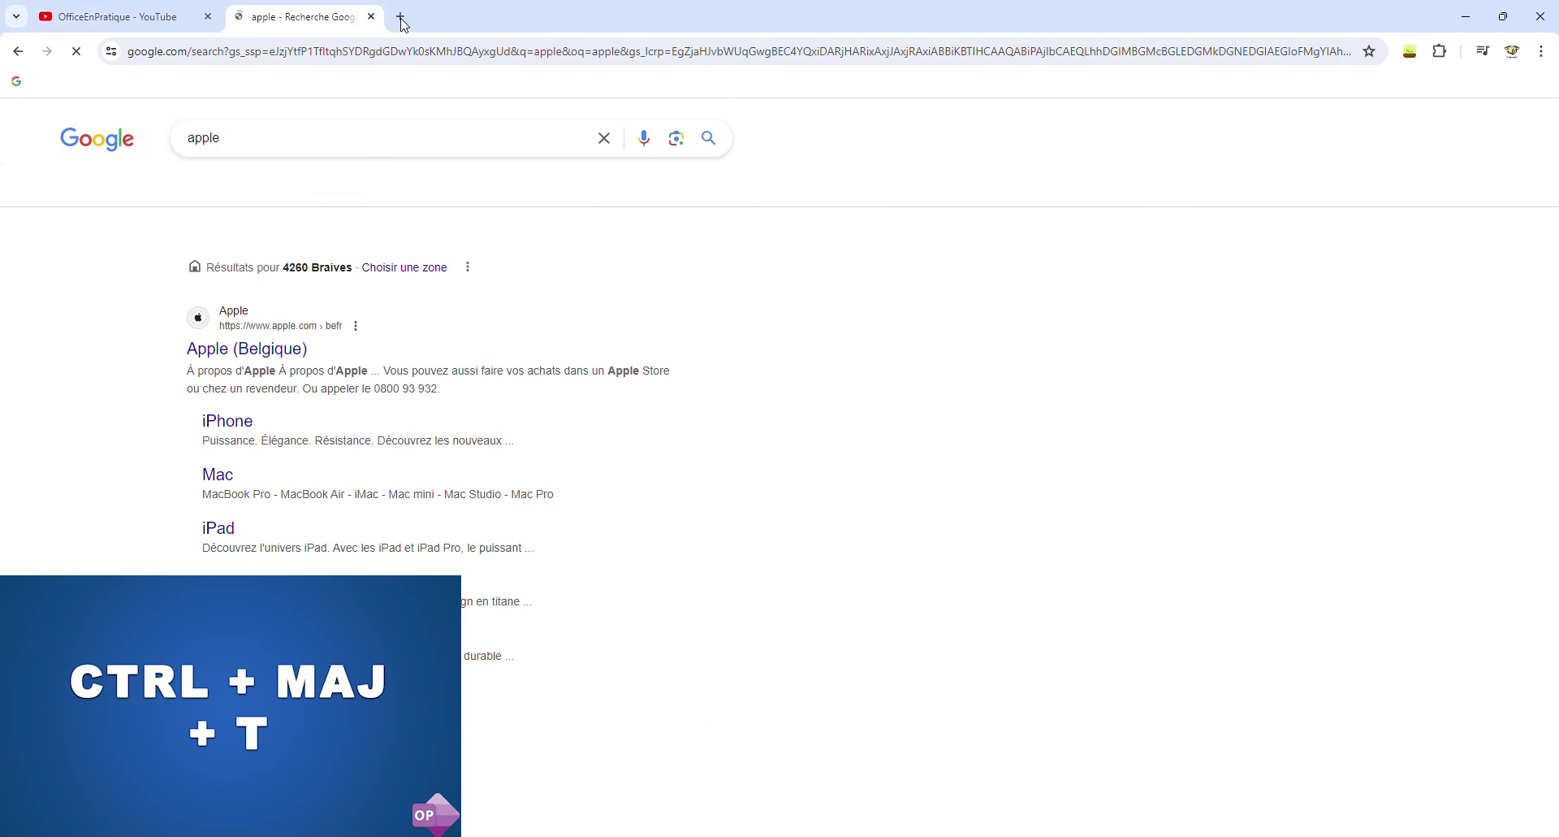
{"action": "key", "text": "ctrl+shift+t"}
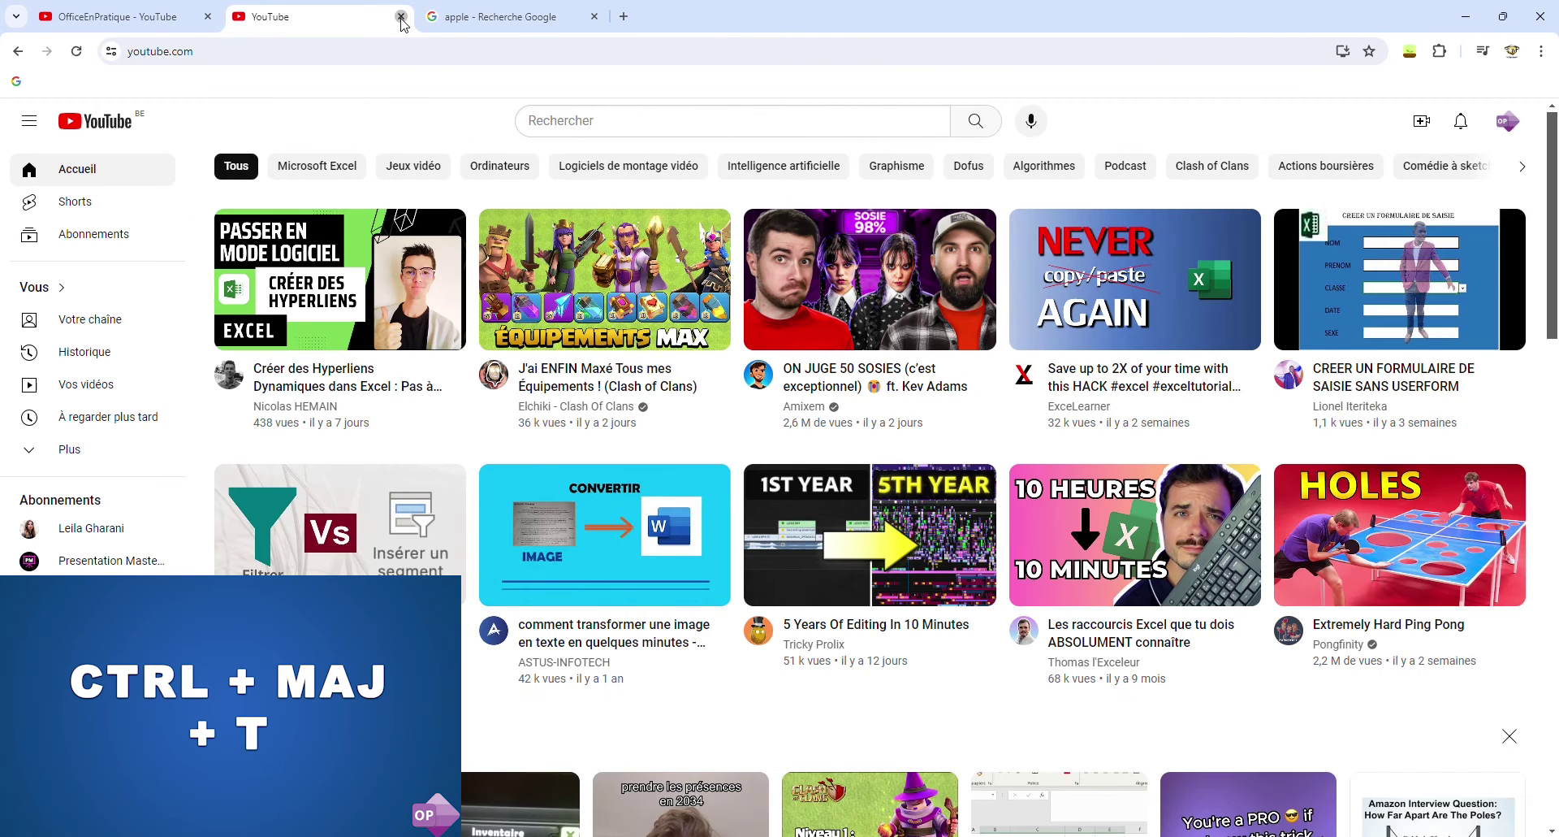
{"action": "left_click", "coordinate": [401, 17]}
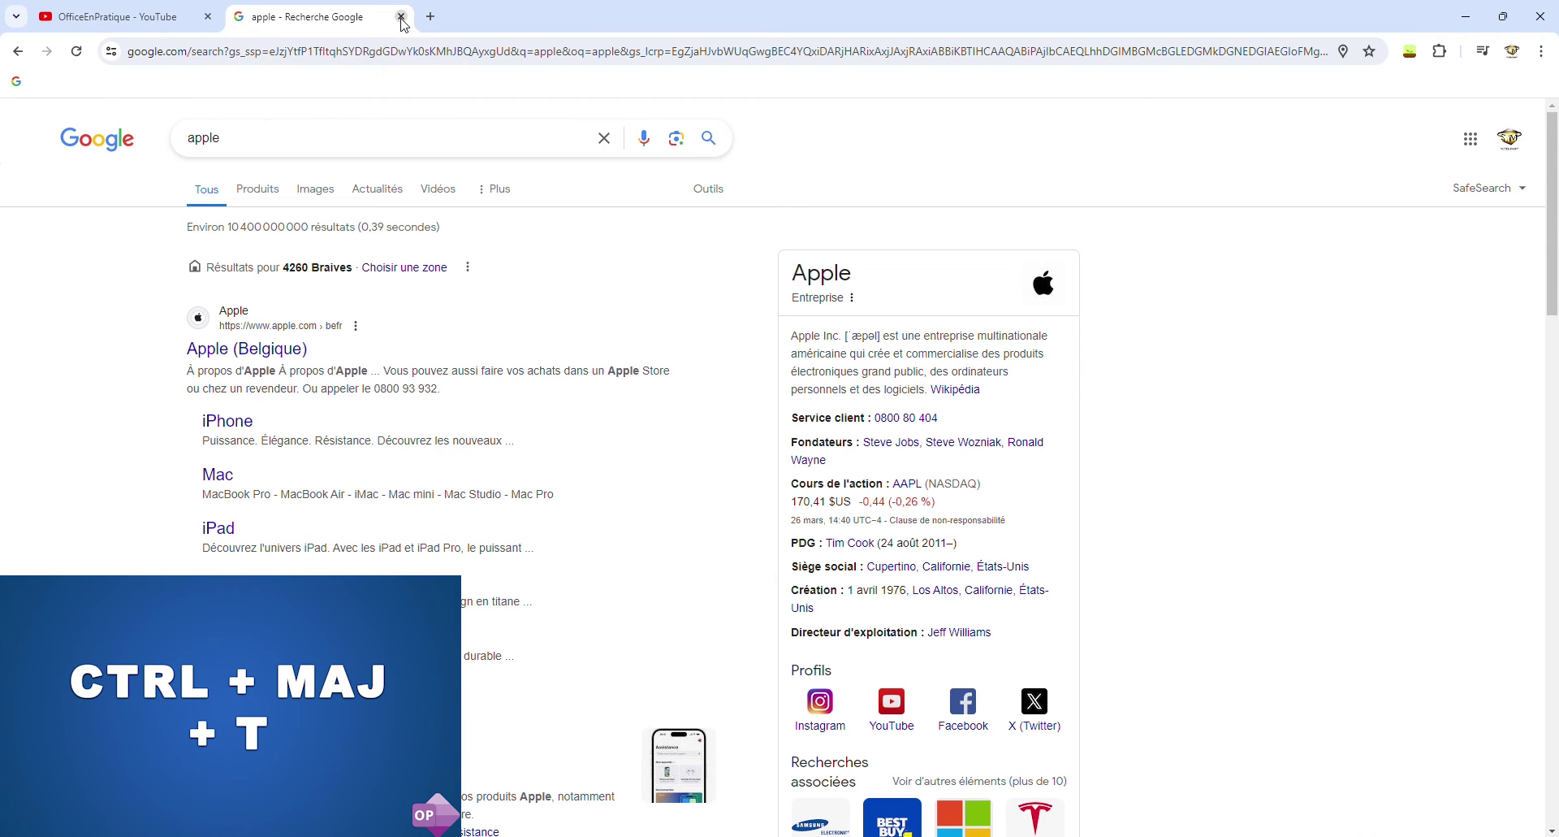
{"action": "key", "text": "ctrl+shift+t"}
{"action": "key", "text": "ctrl+shift+t"}
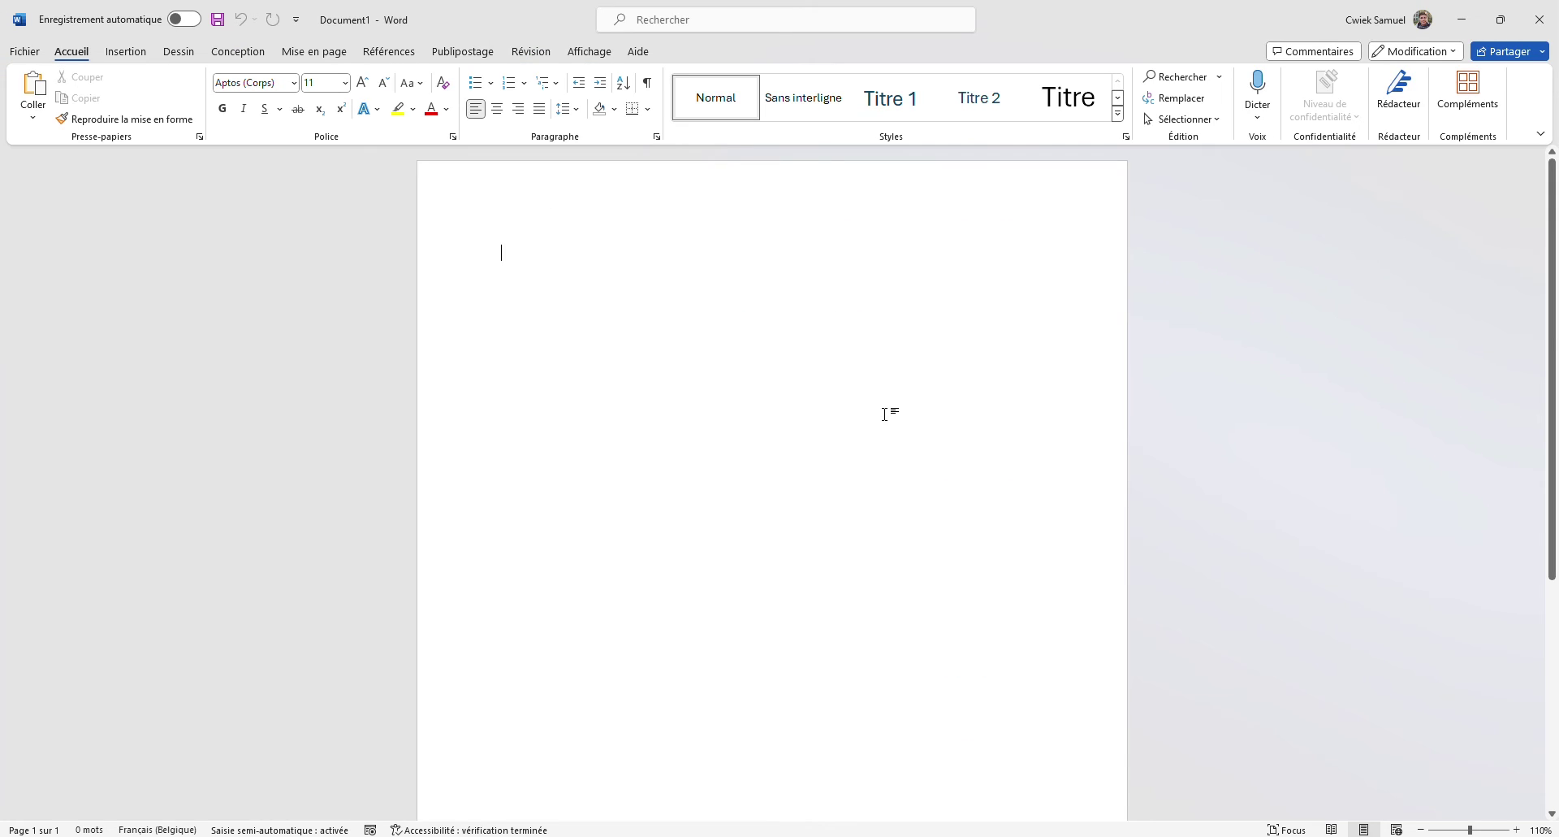
- Open a File Explorer window over the Word document, reposition it and close it
{"action": "key", "text": "super+e"}
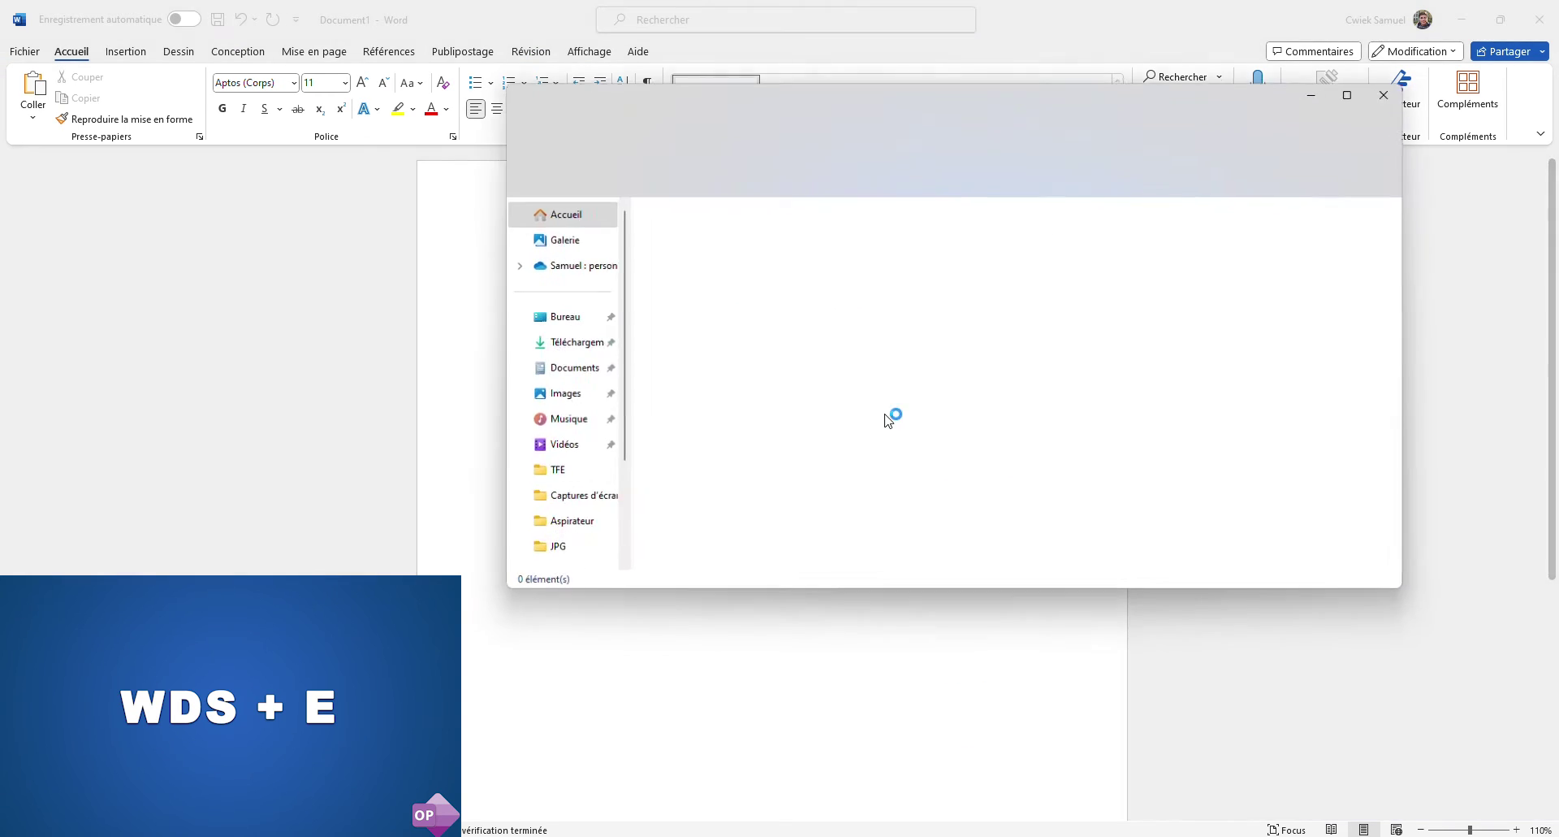
{"action": "left_click_drag", "start_coordinate": [809, 102], "coordinate": [613, 170]}
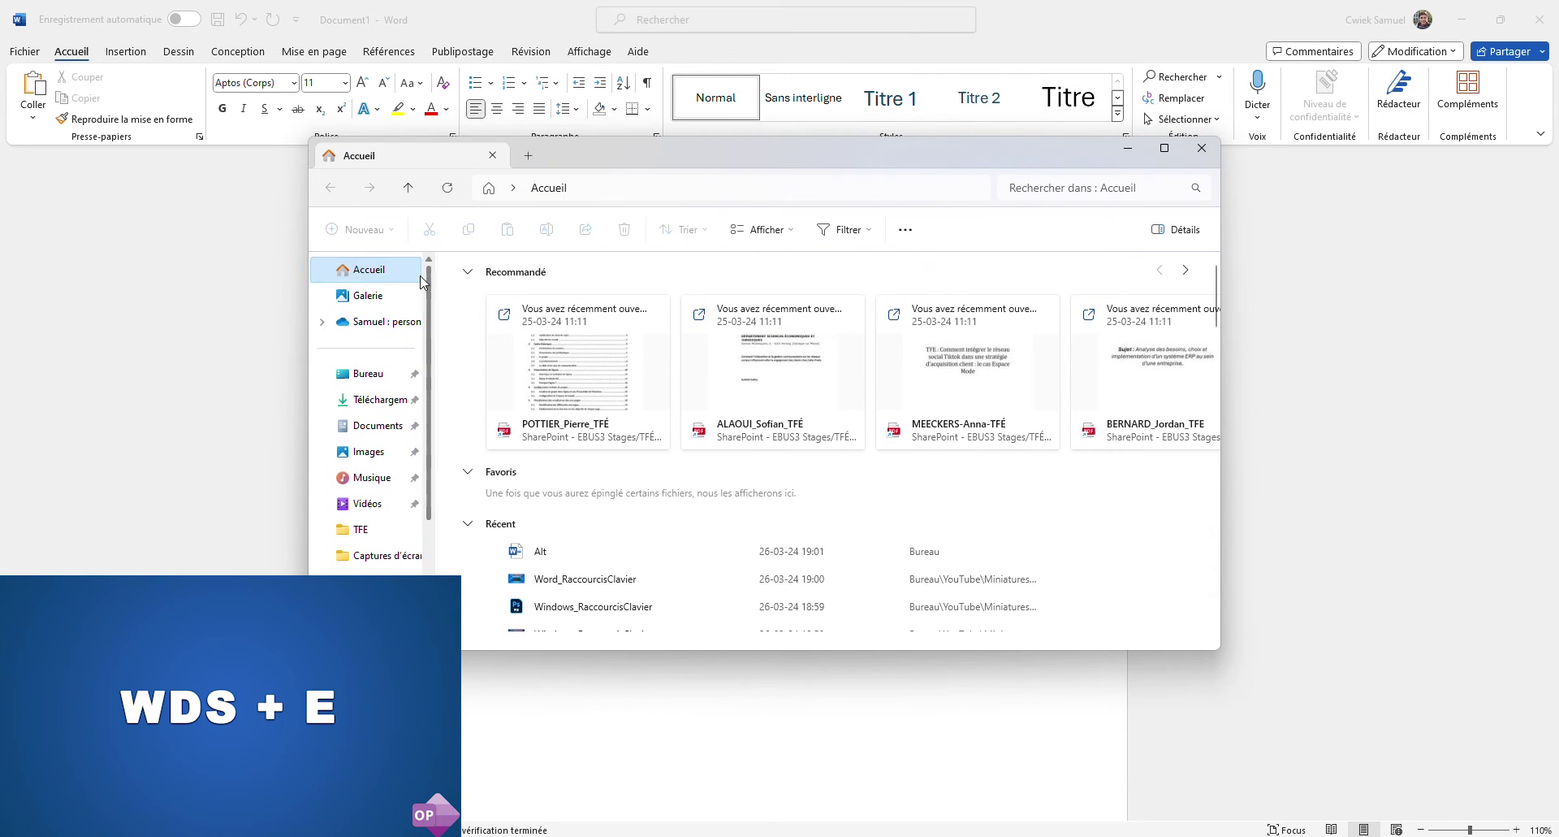
{"action": "left_click", "coordinate": [1204, 149]}
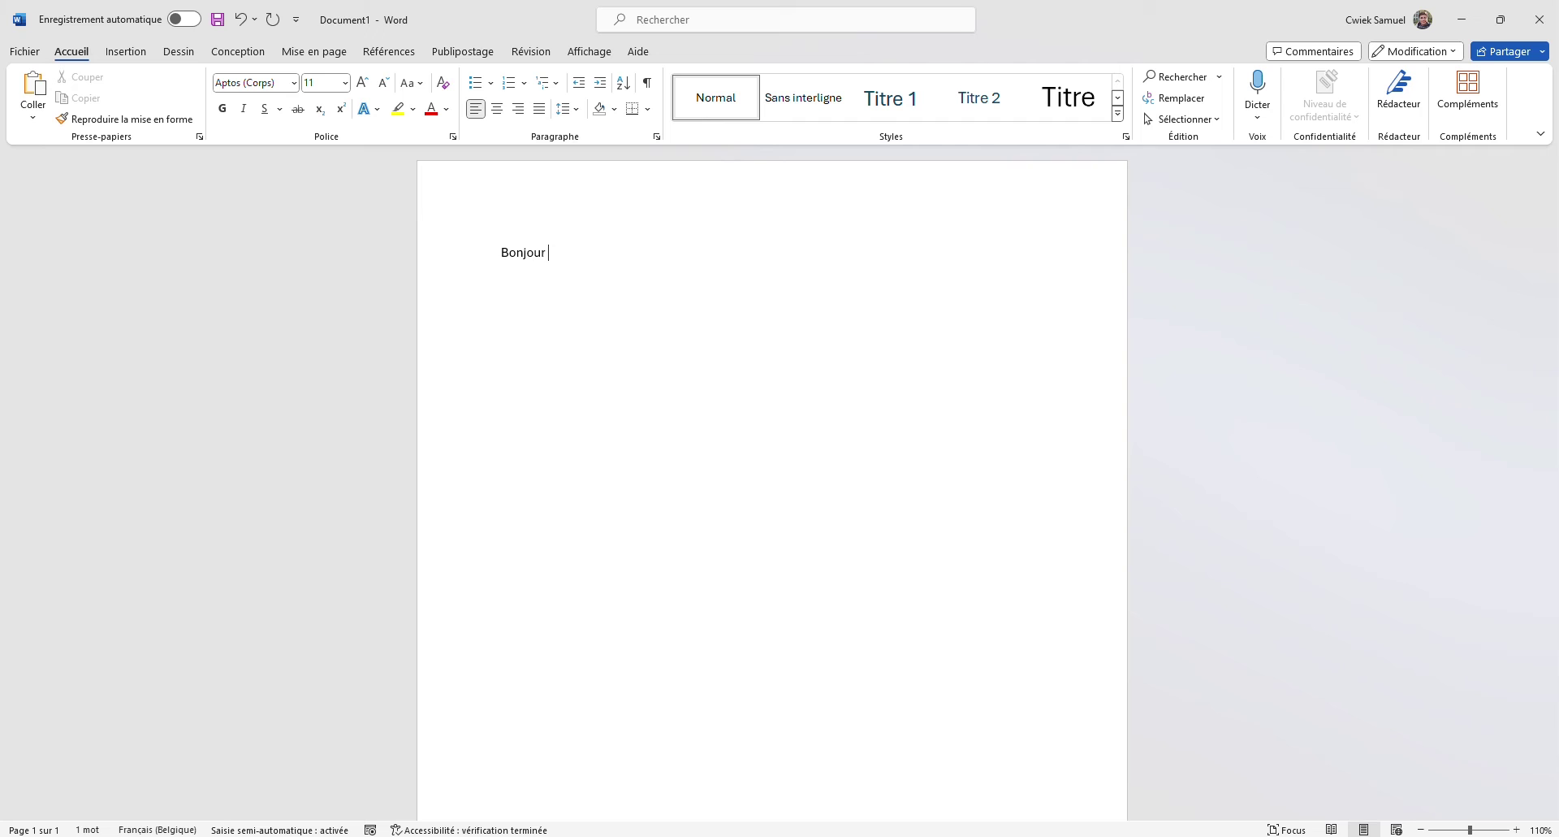
- Insert the smiling-face emoji after "Bonjour" in the Word document from the Windows emoji picker
{"action": "key", "text": "super+semicolon"}
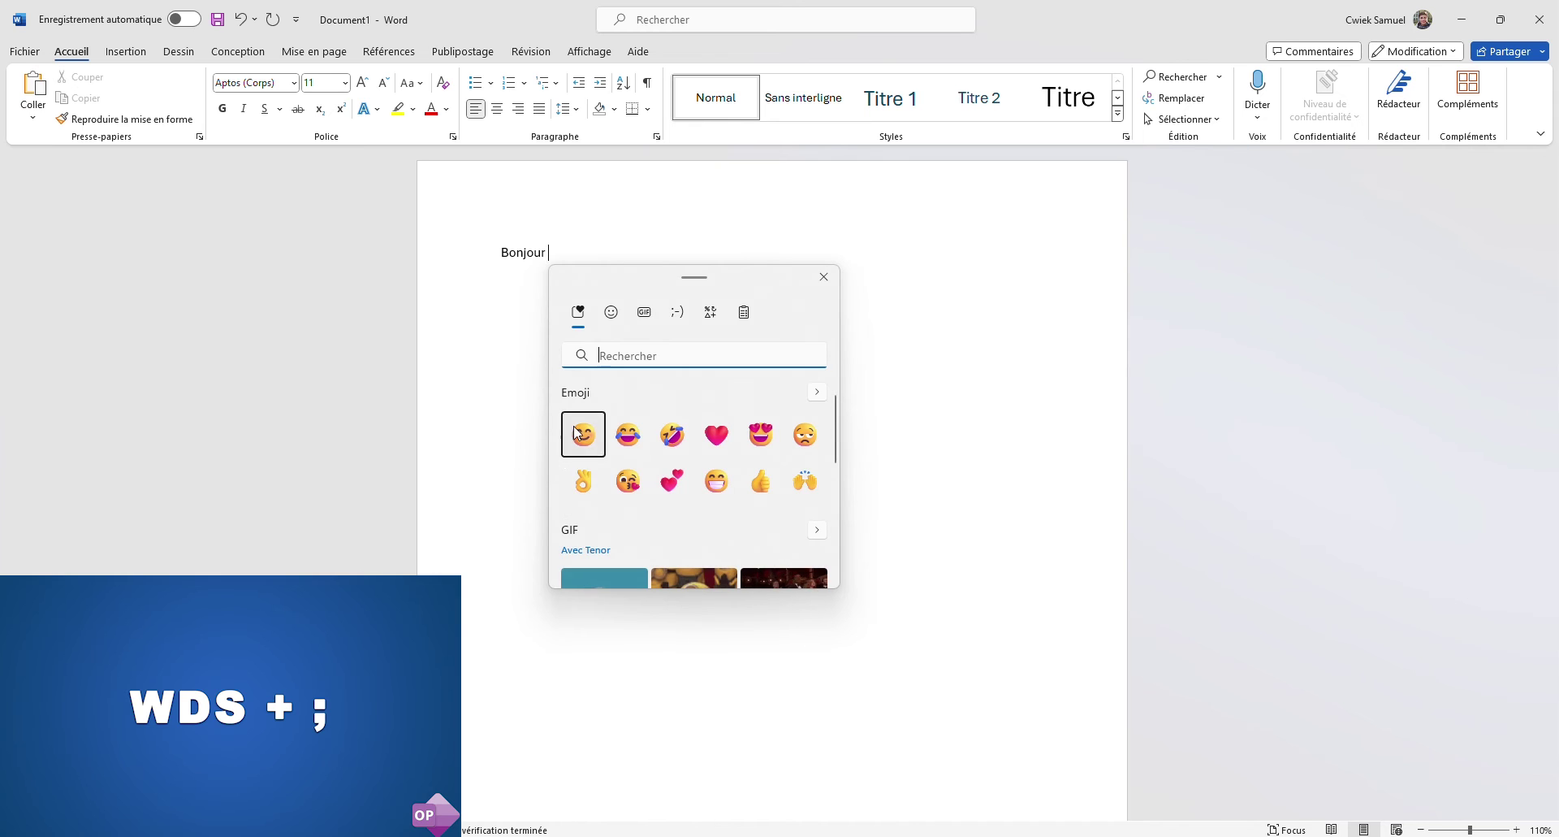
{"action": "left_click", "coordinate": [611, 309]}
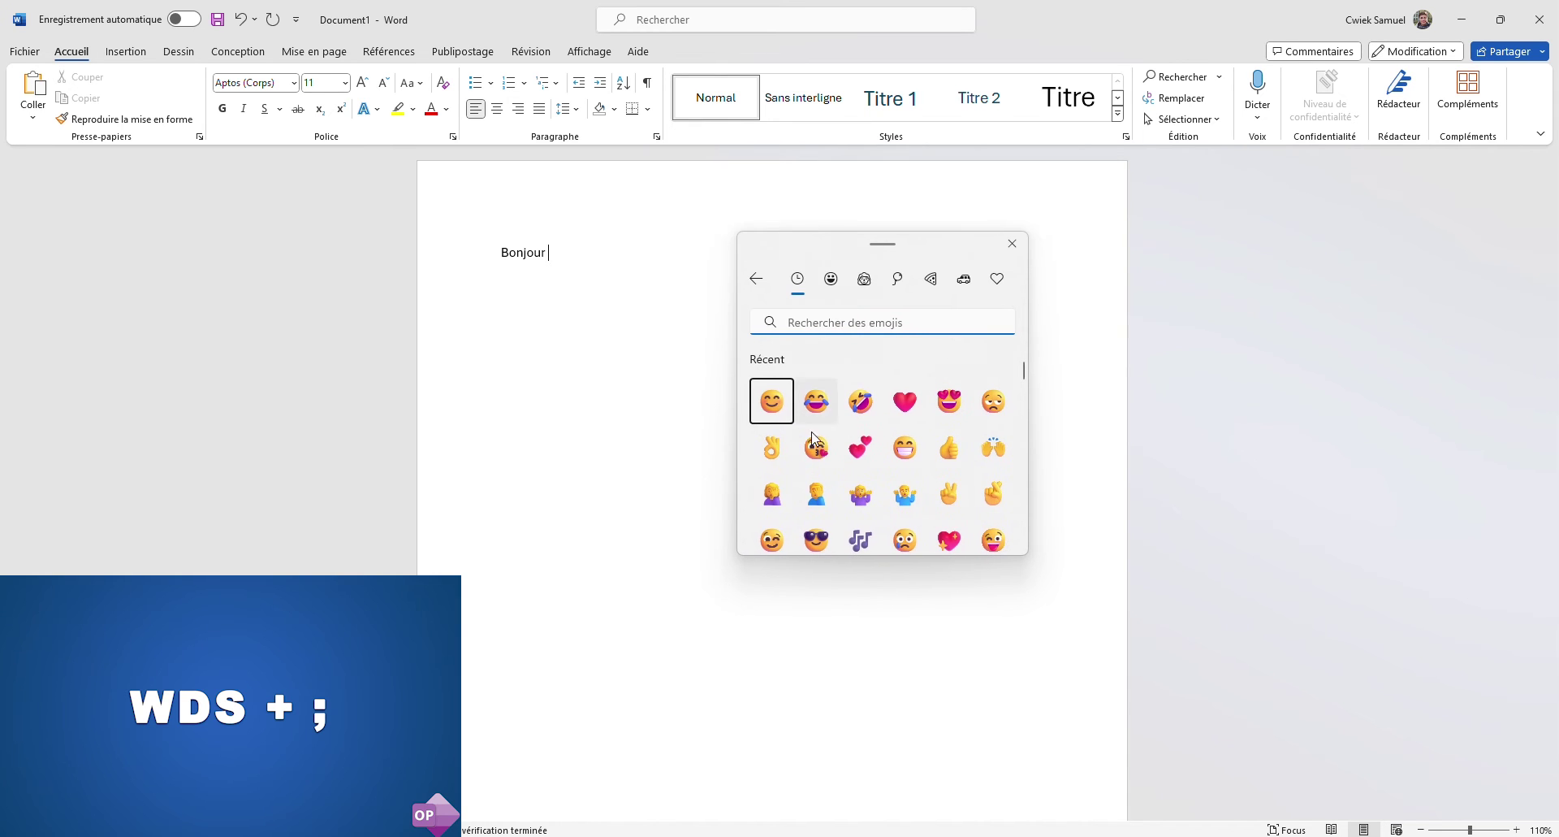
{"action": "left_click", "coordinate": [771, 396]}
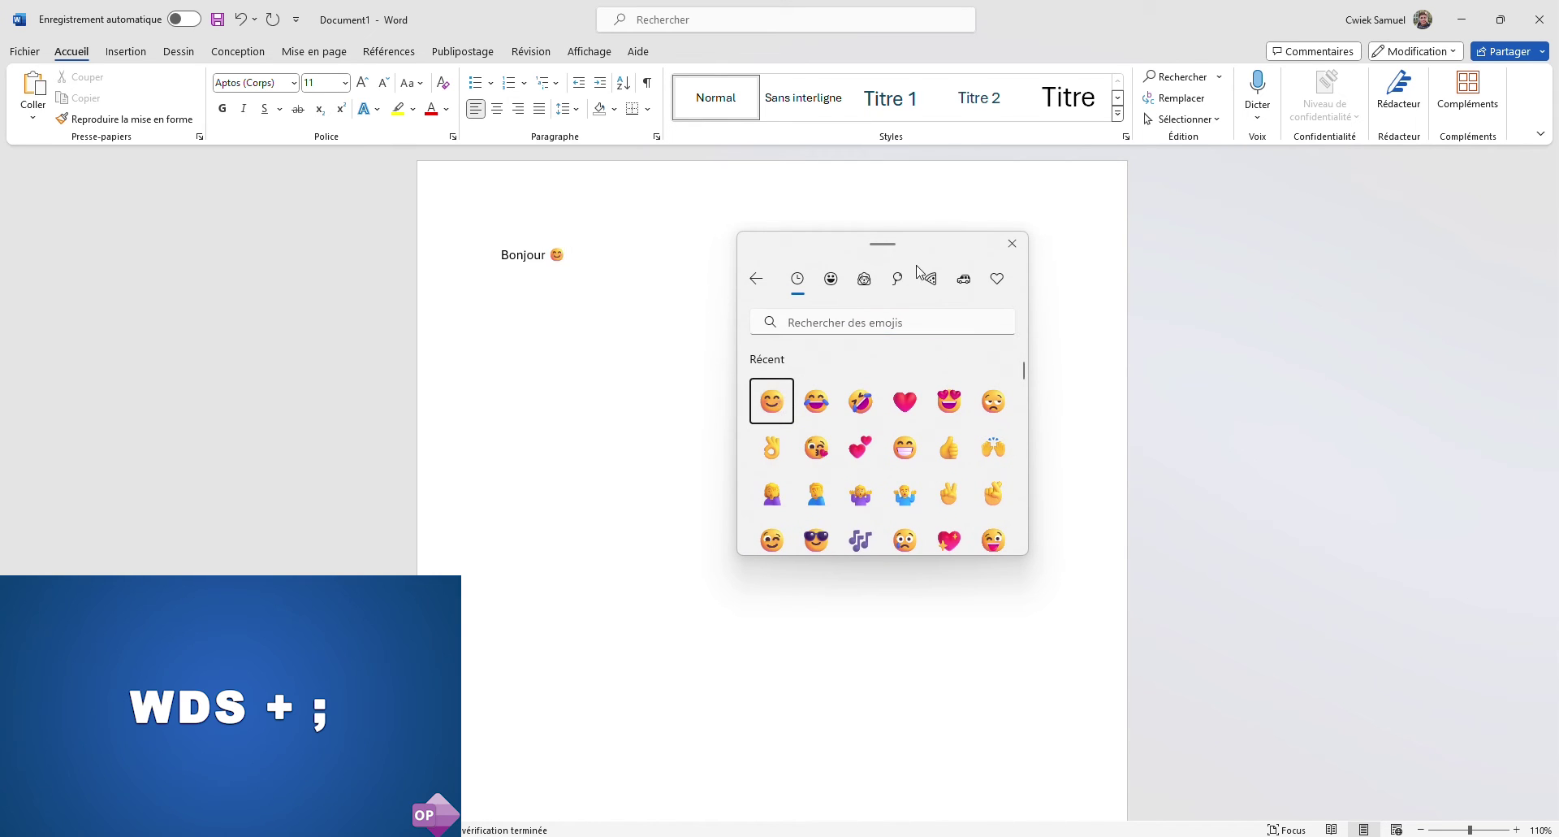
{"action": "left_click", "coordinate": [921, 395]}
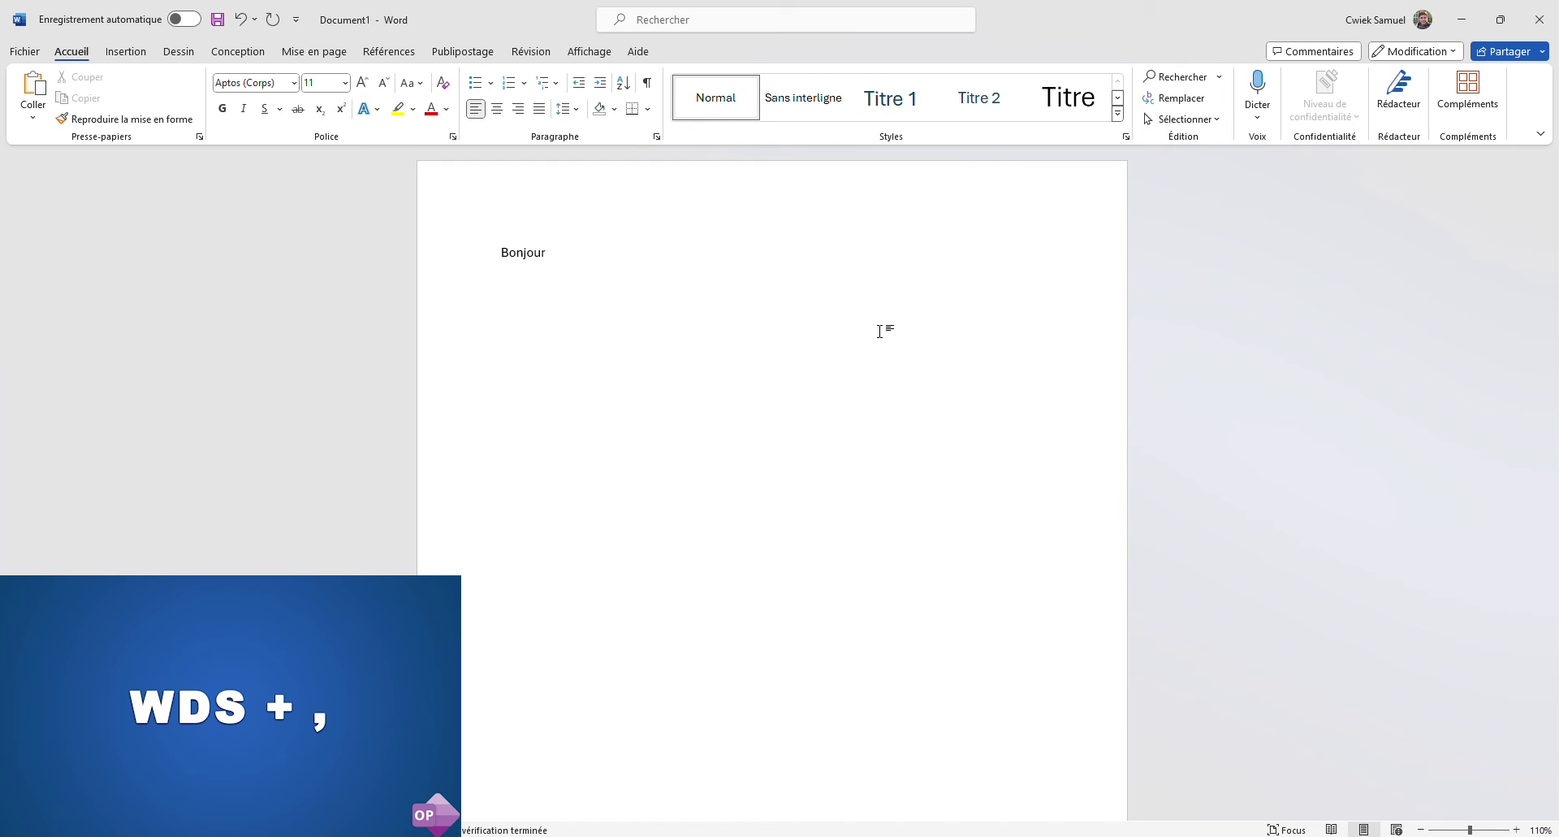
- Peek at the desktop behind the Word window and open the Windows settings
{"action": "key", "text": "super+comma"}
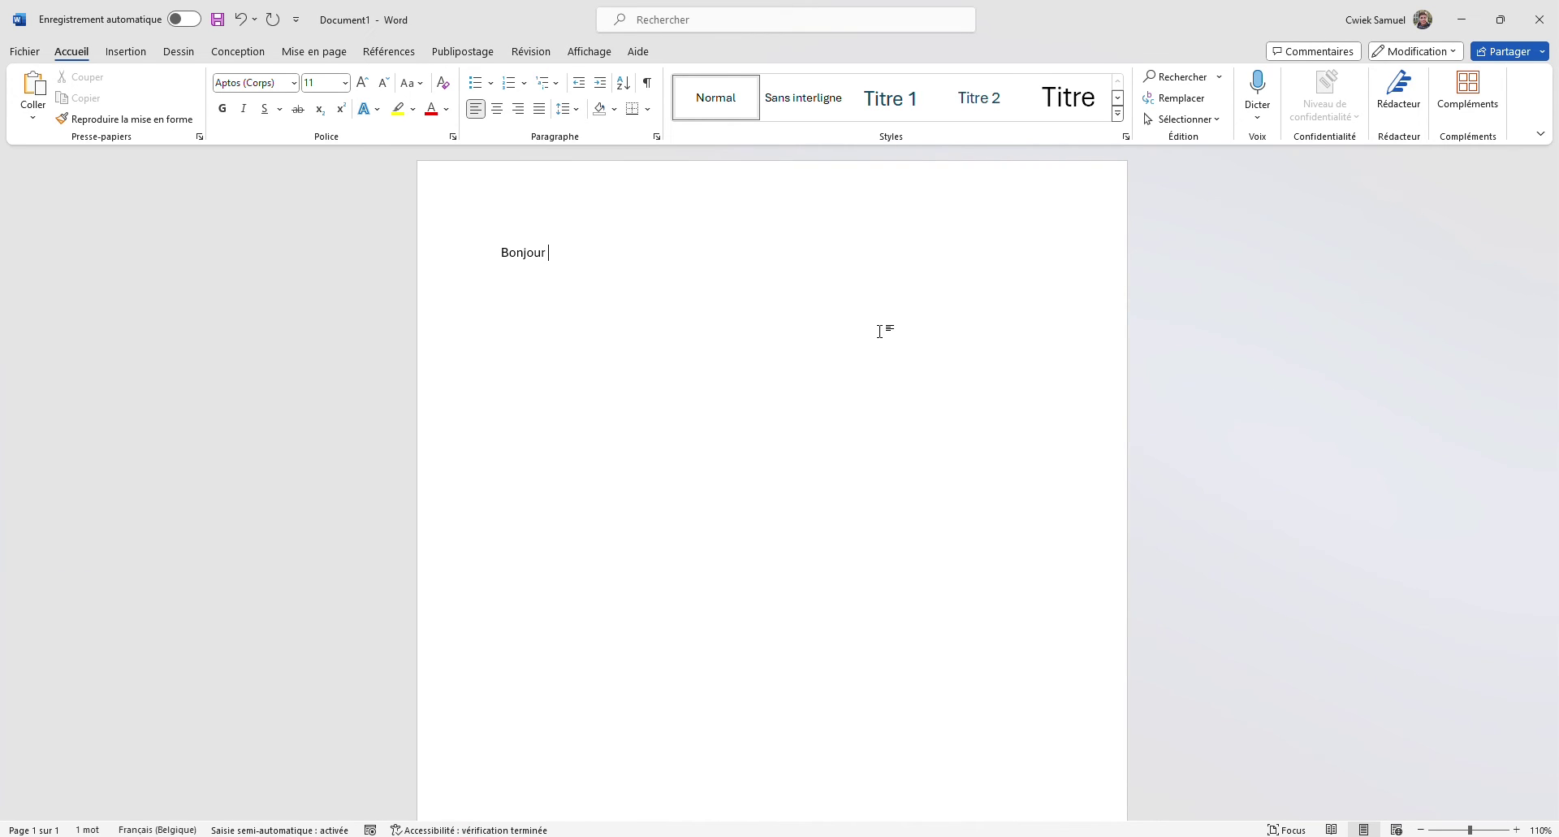
{"action": "key", "text": "super+i"}
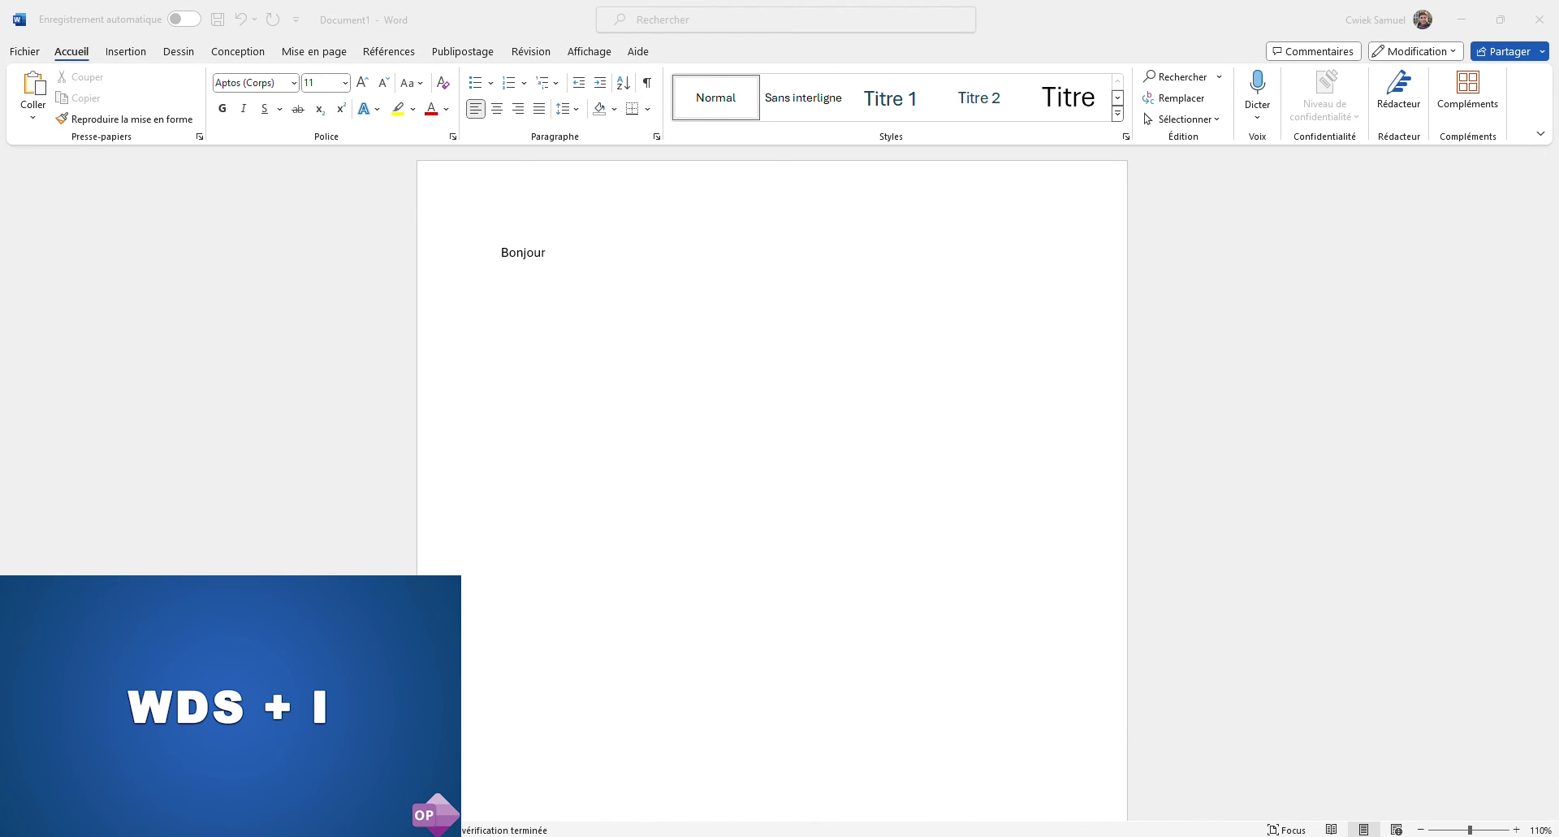
{"action": "double_click", "coordinate": [695, 147]}
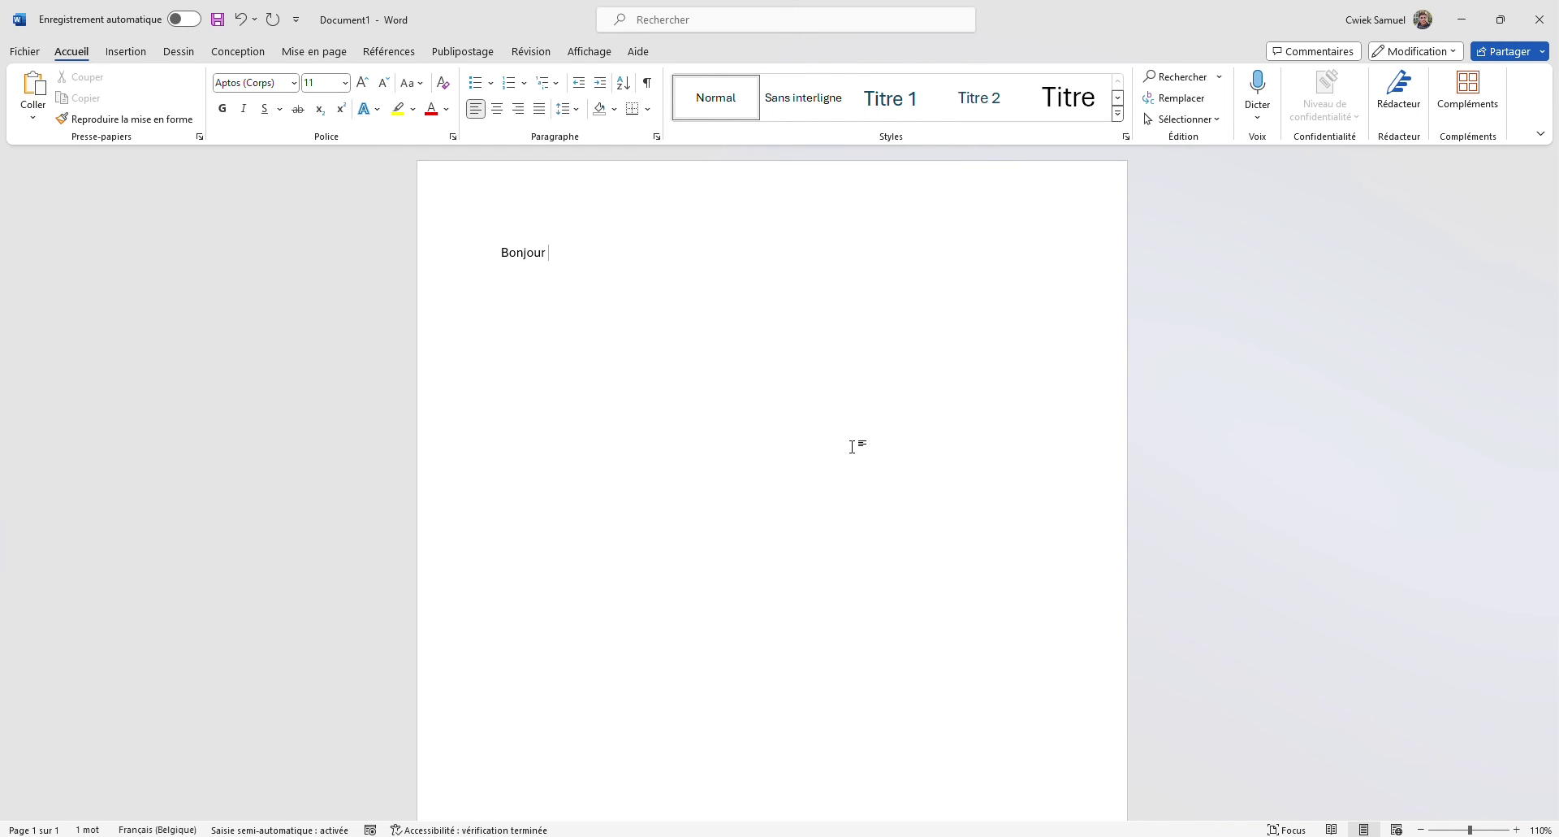
- Display the Projeter display-mode options and dismiss them without choosing another mode
{"action": "key", "text": "super+p"}
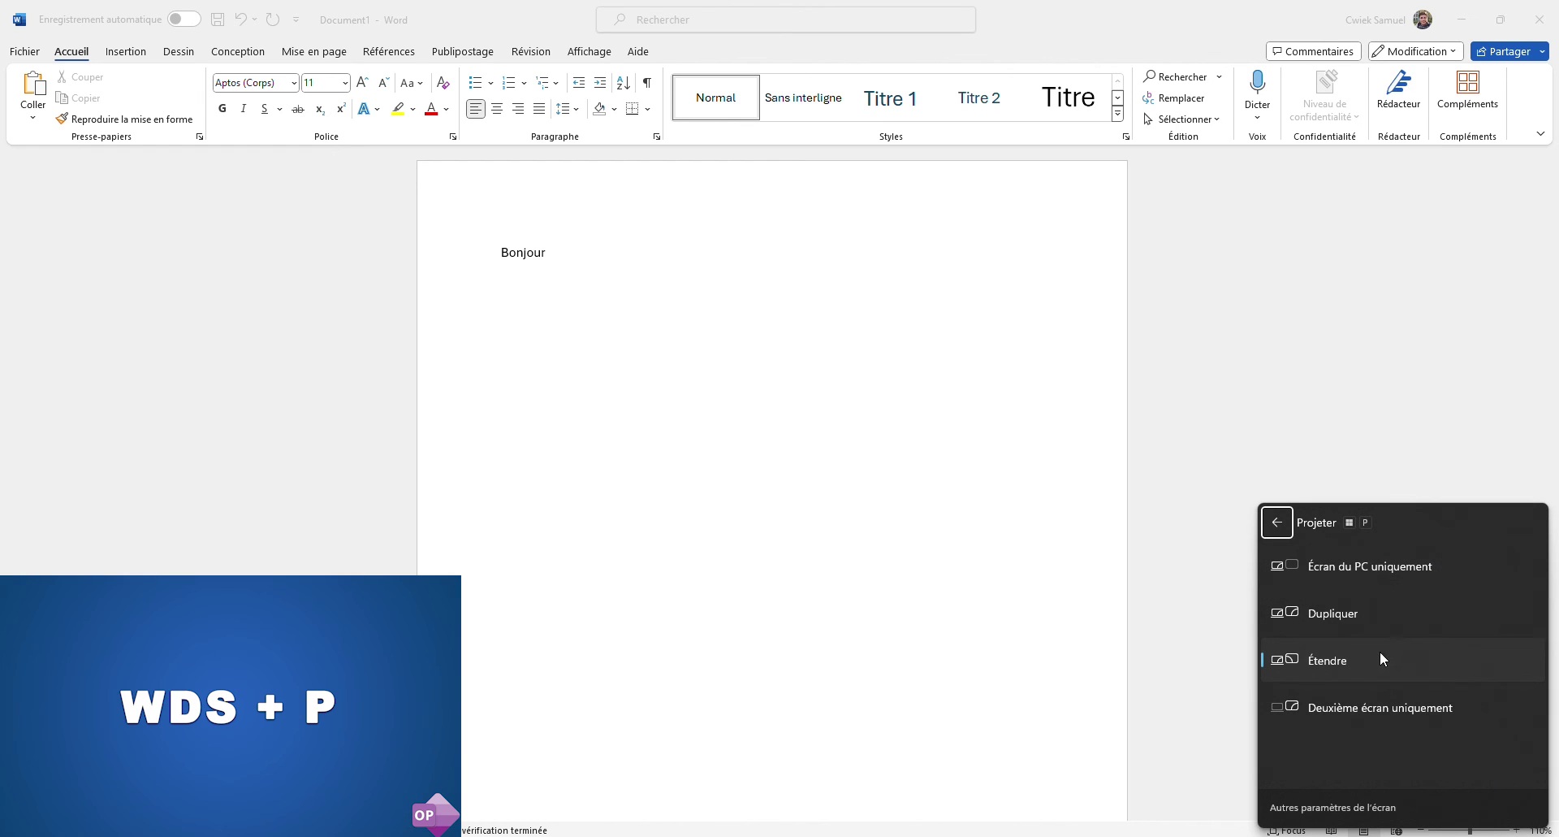
{"action": "left_click", "coordinate": [1270, 450]}
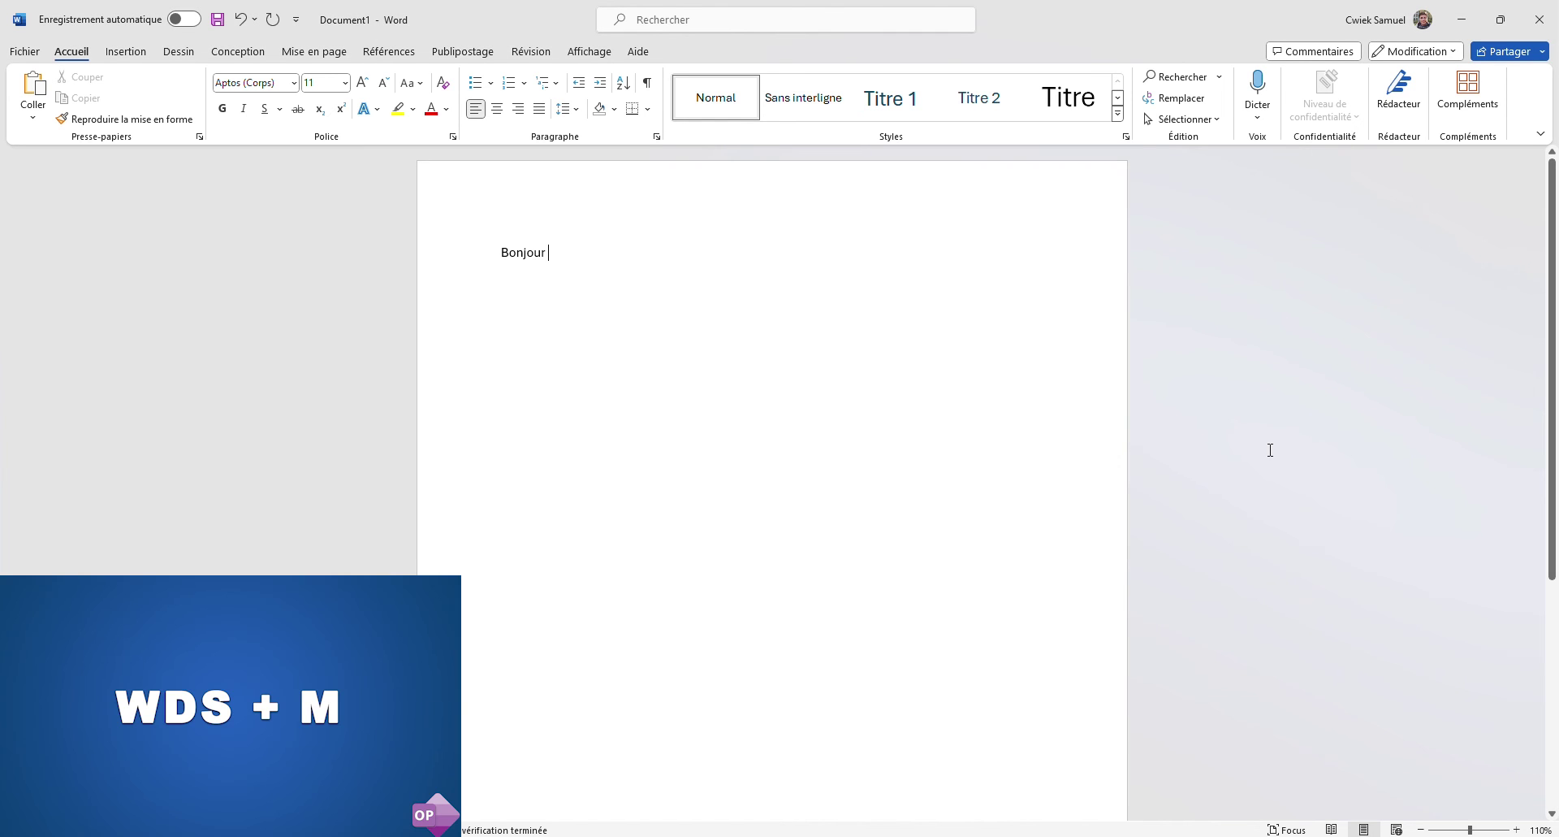
- Minimize all open windows to show the desktop and restore them
{"action": "key", "text": "super+m"}
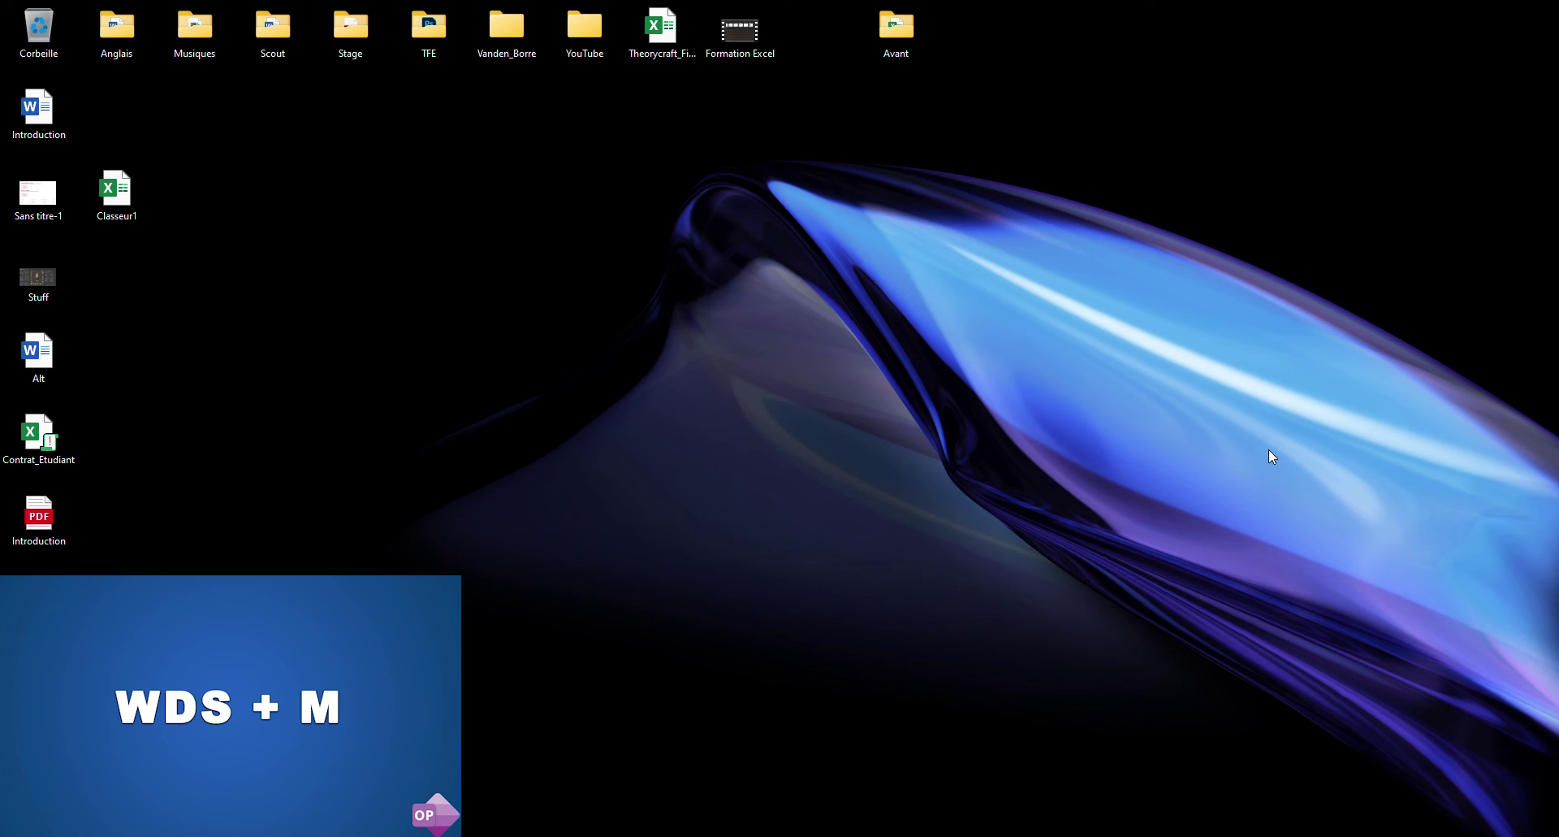
{"action": "key", "text": "super+m"}
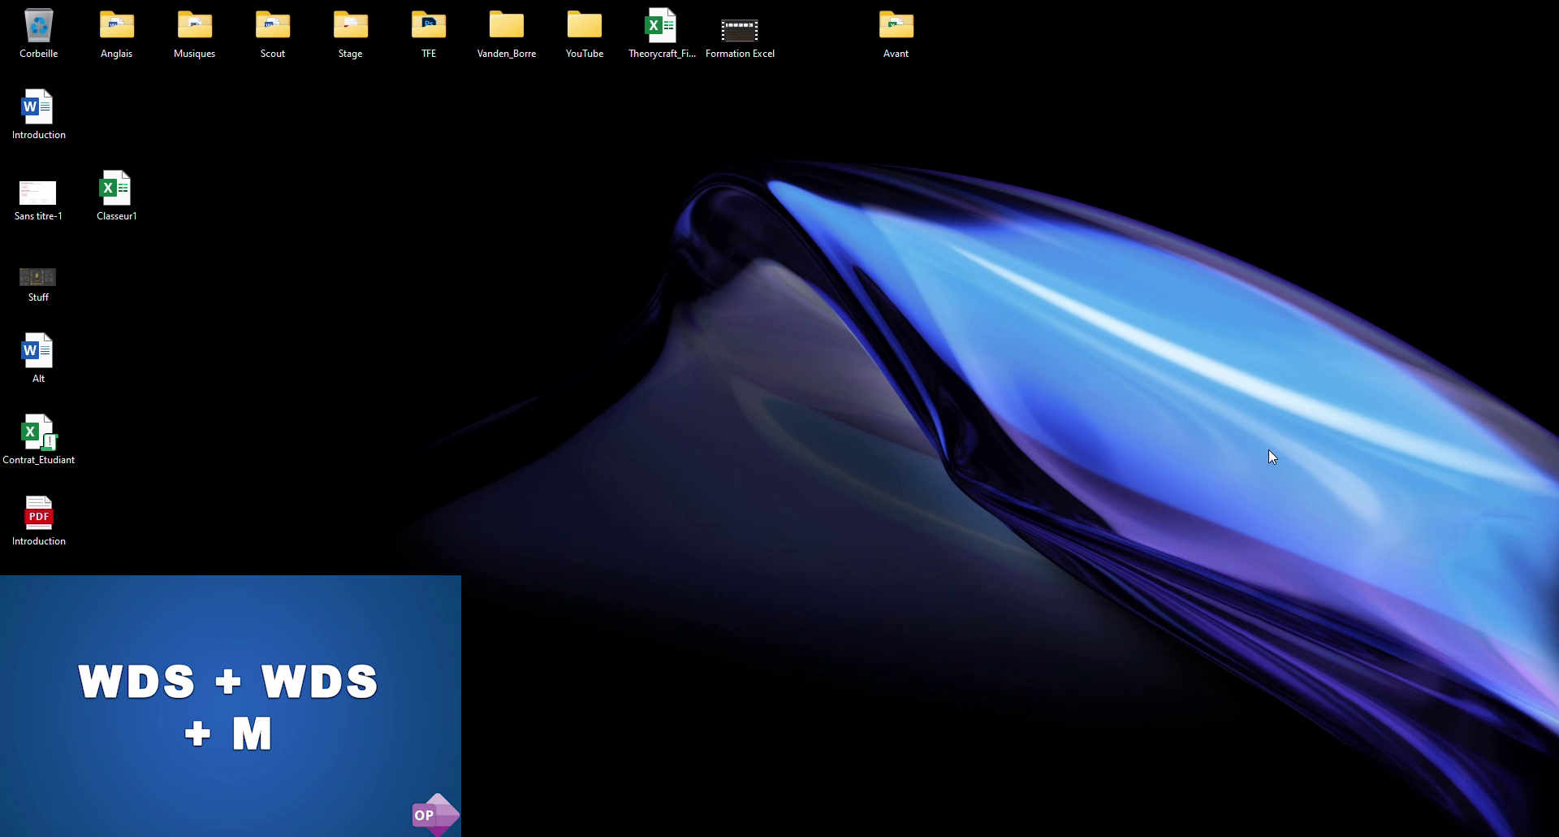
{"action": "key", "text": "super+shift+m"}
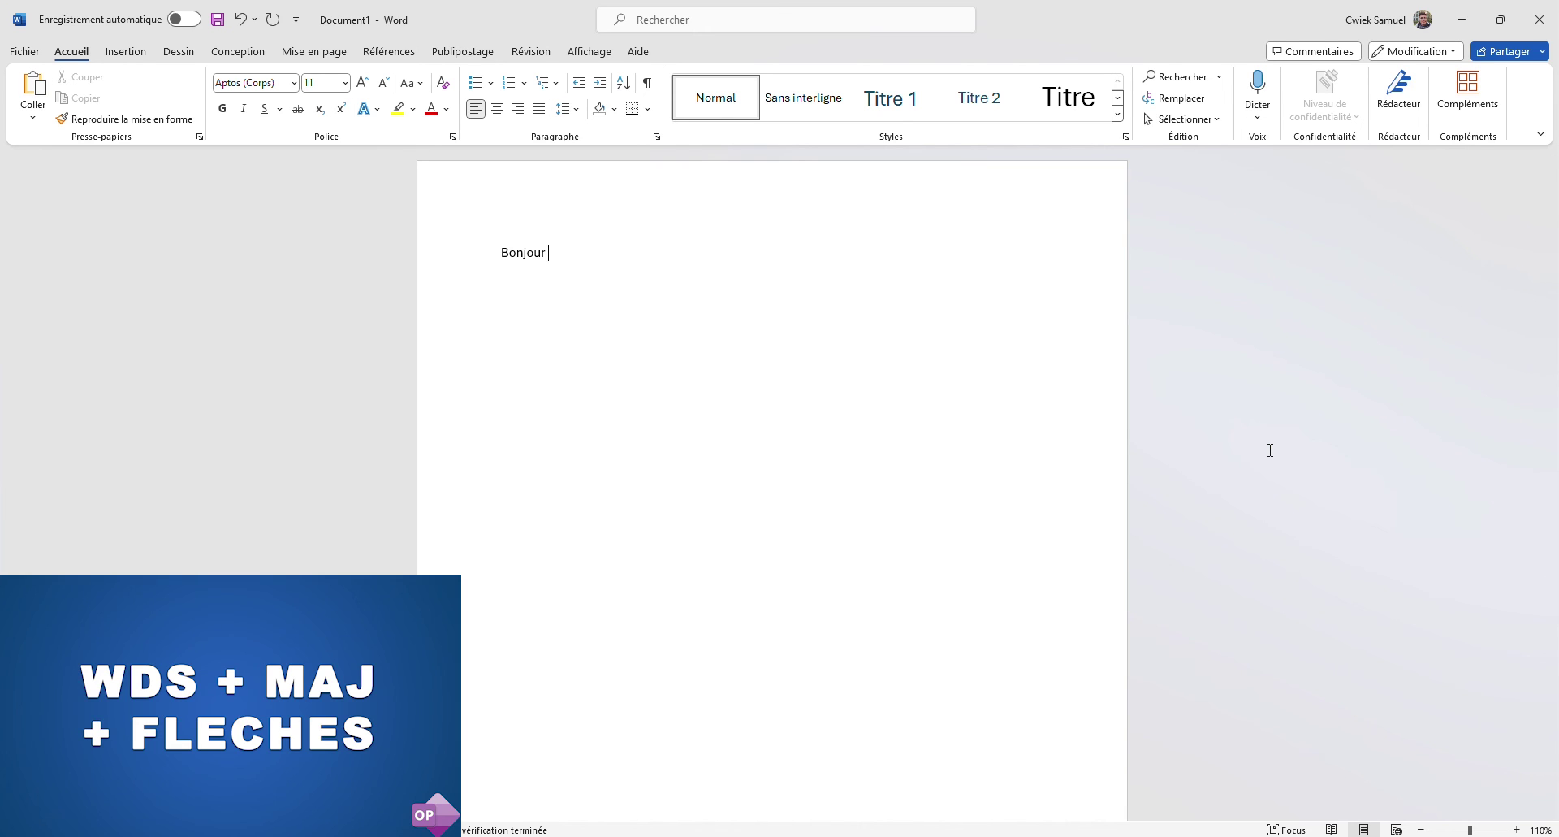
- Move the Word document window to the other monitor
{"action": "key", "text": "super+d"}
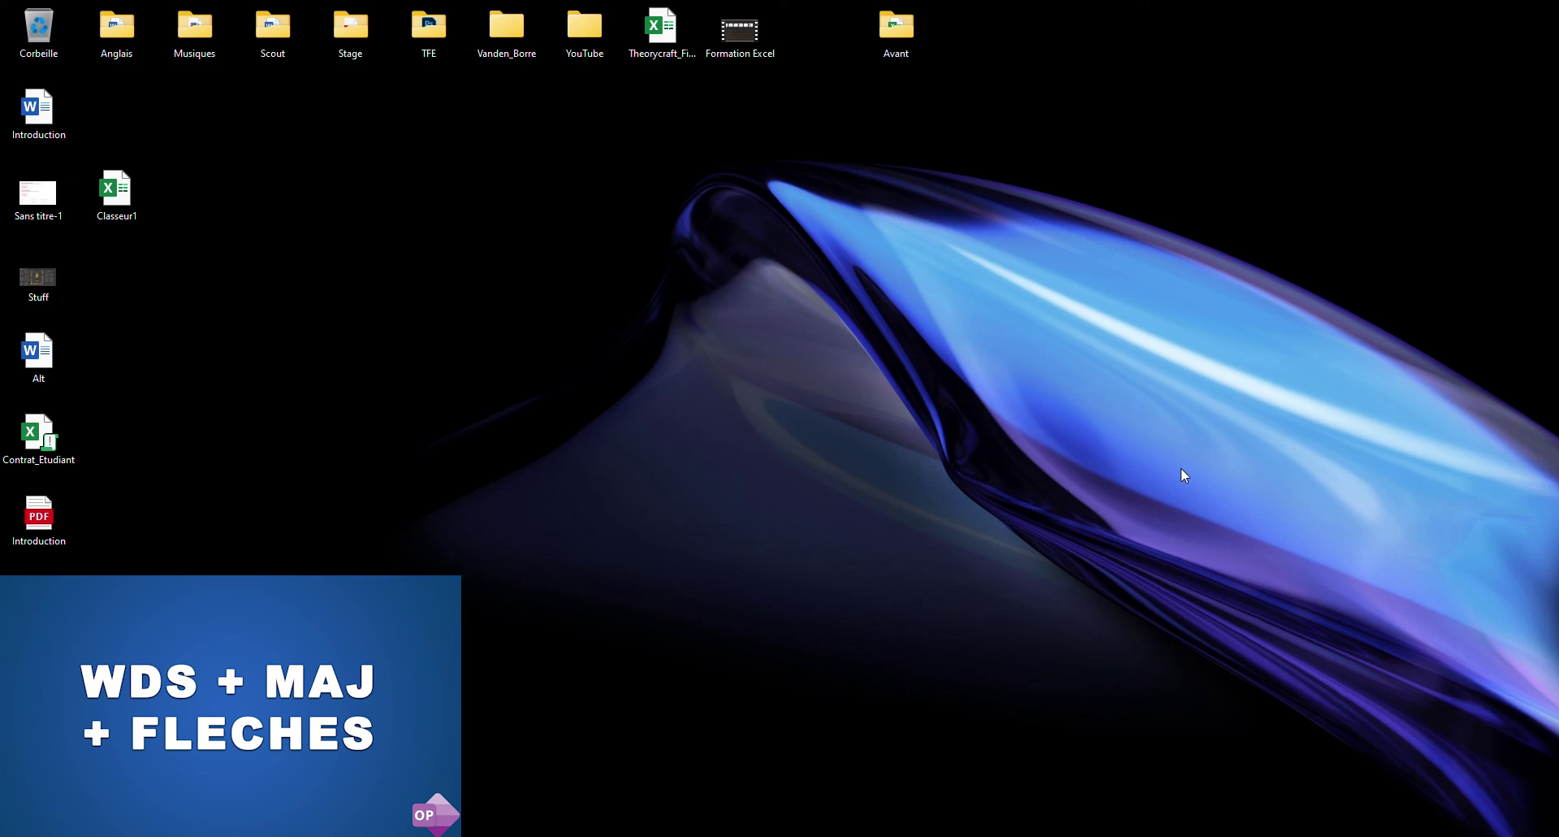
- Show and restore the desktop, and move the Word document window back and forth between the two monitors, finishing on this monitor
{"action": "key", "text": "super+d"}
{"action": "key", "text": "super+d"}
{"action": "key", "text": "super+shift+Left"}
{"action": "key", "text": "super+shift+Right"}
{"action": "key", "text": "super+shift+Left"}
{"action": "key", "text": "super+shift+Right"}
{"action": "key", "text": "super+shift+Left"}
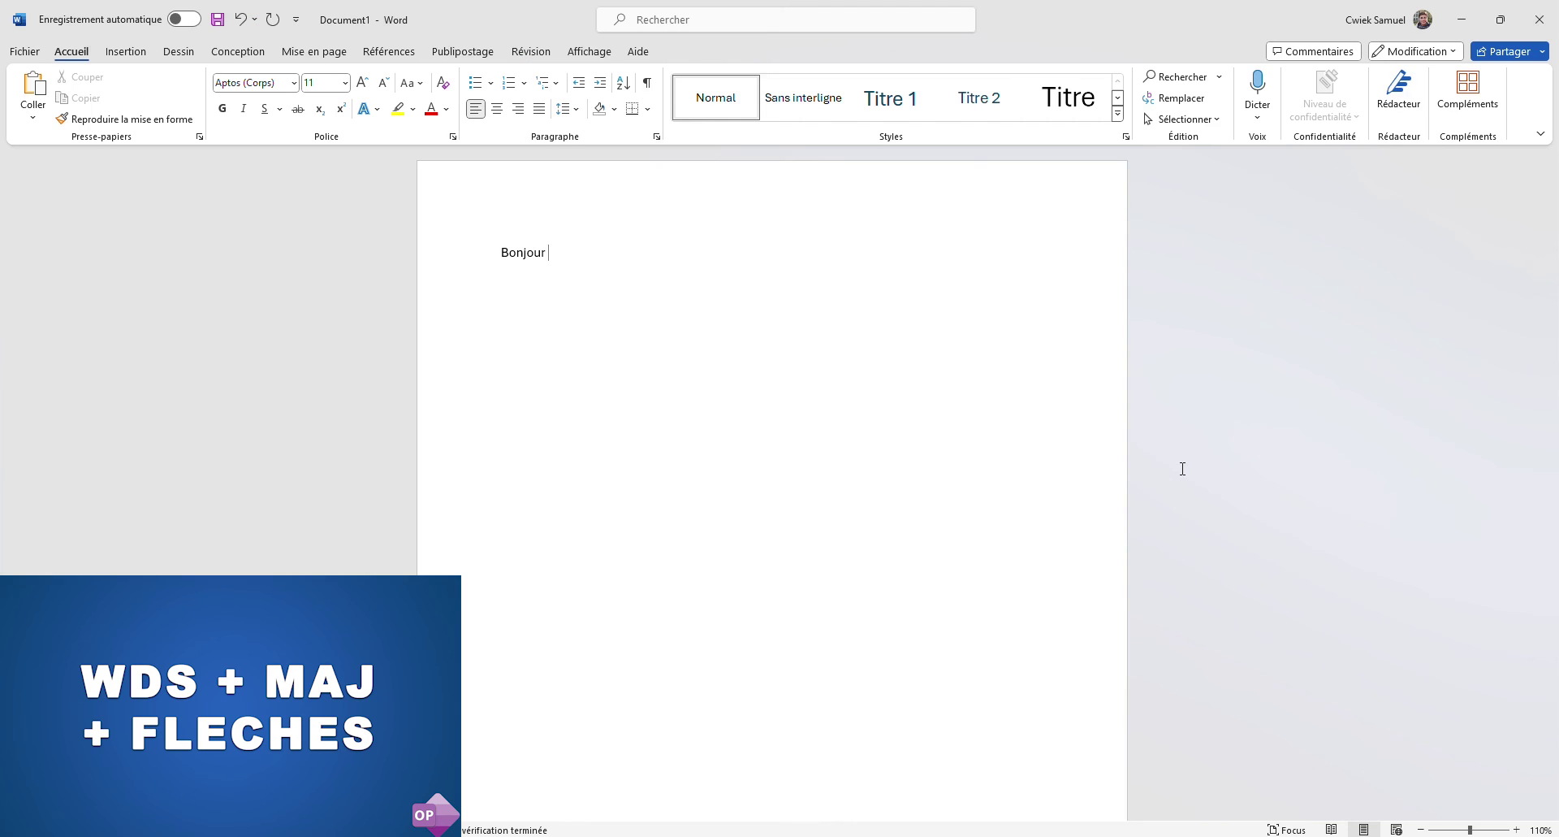
- Move the other open window across the two monitors and back, closing the Start menu if it opens
{"action": "key", "text": "super"}
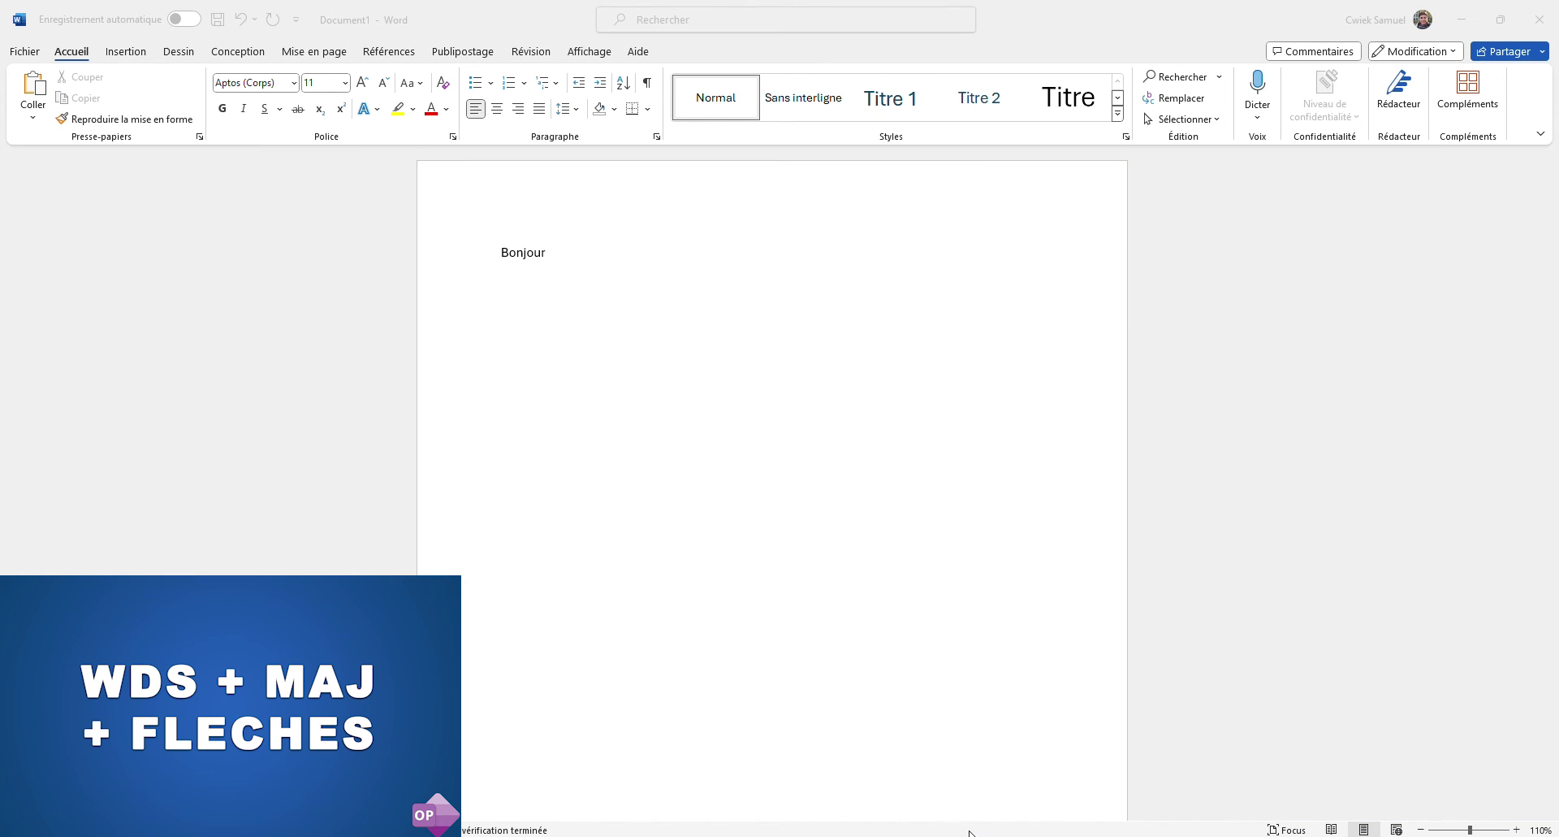
{"action": "key", "text": "super+shift+Right"}
{"action": "key", "text": "super+shift+Left"}
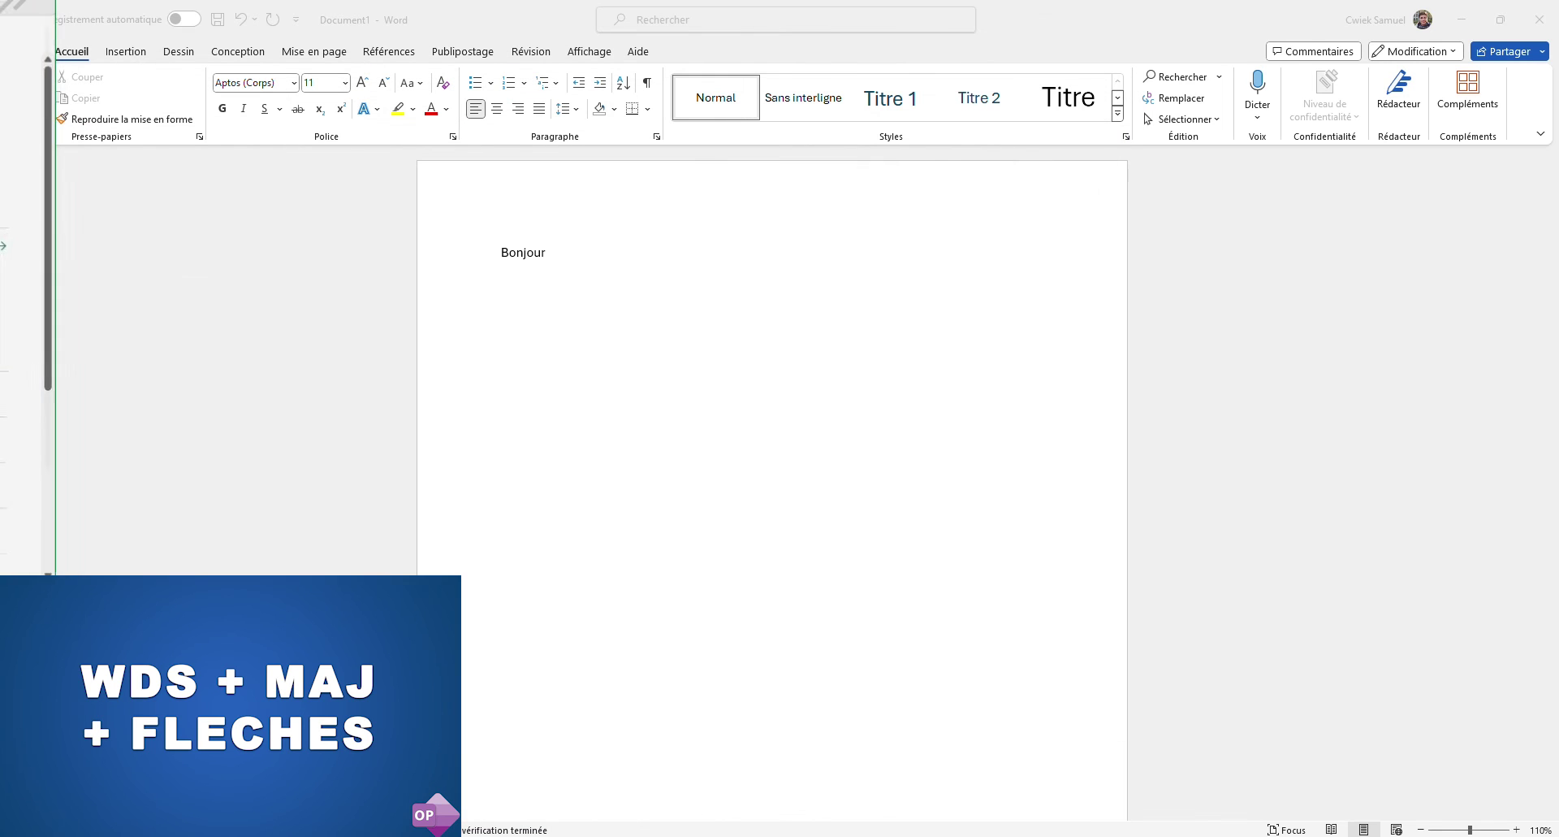
{"action": "key", "text": "super"}
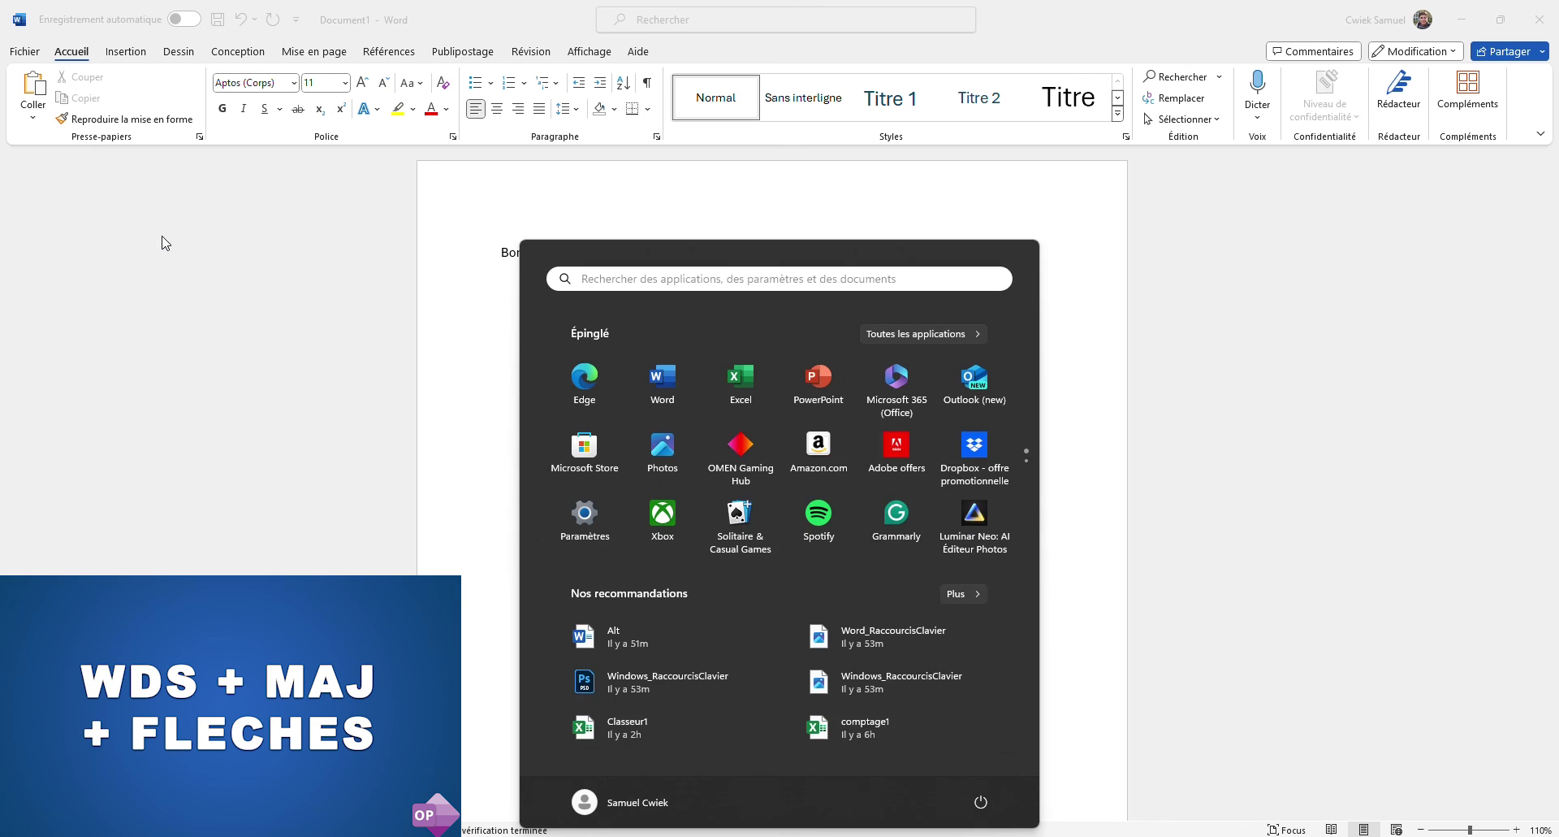
{"action": "key", "text": "super"}
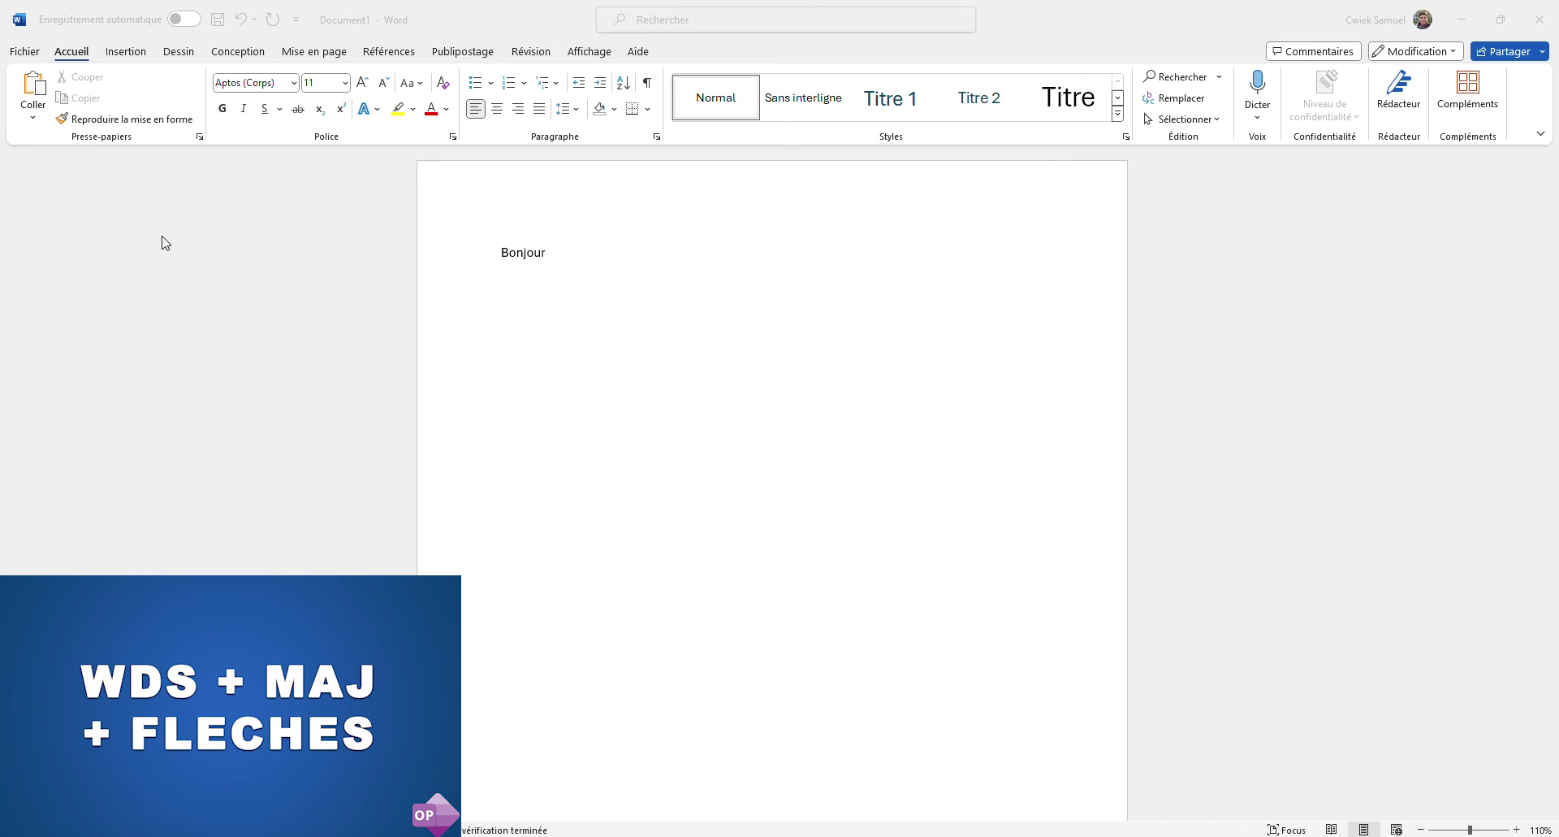
{"action": "key", "text": "super+shift+Right"}
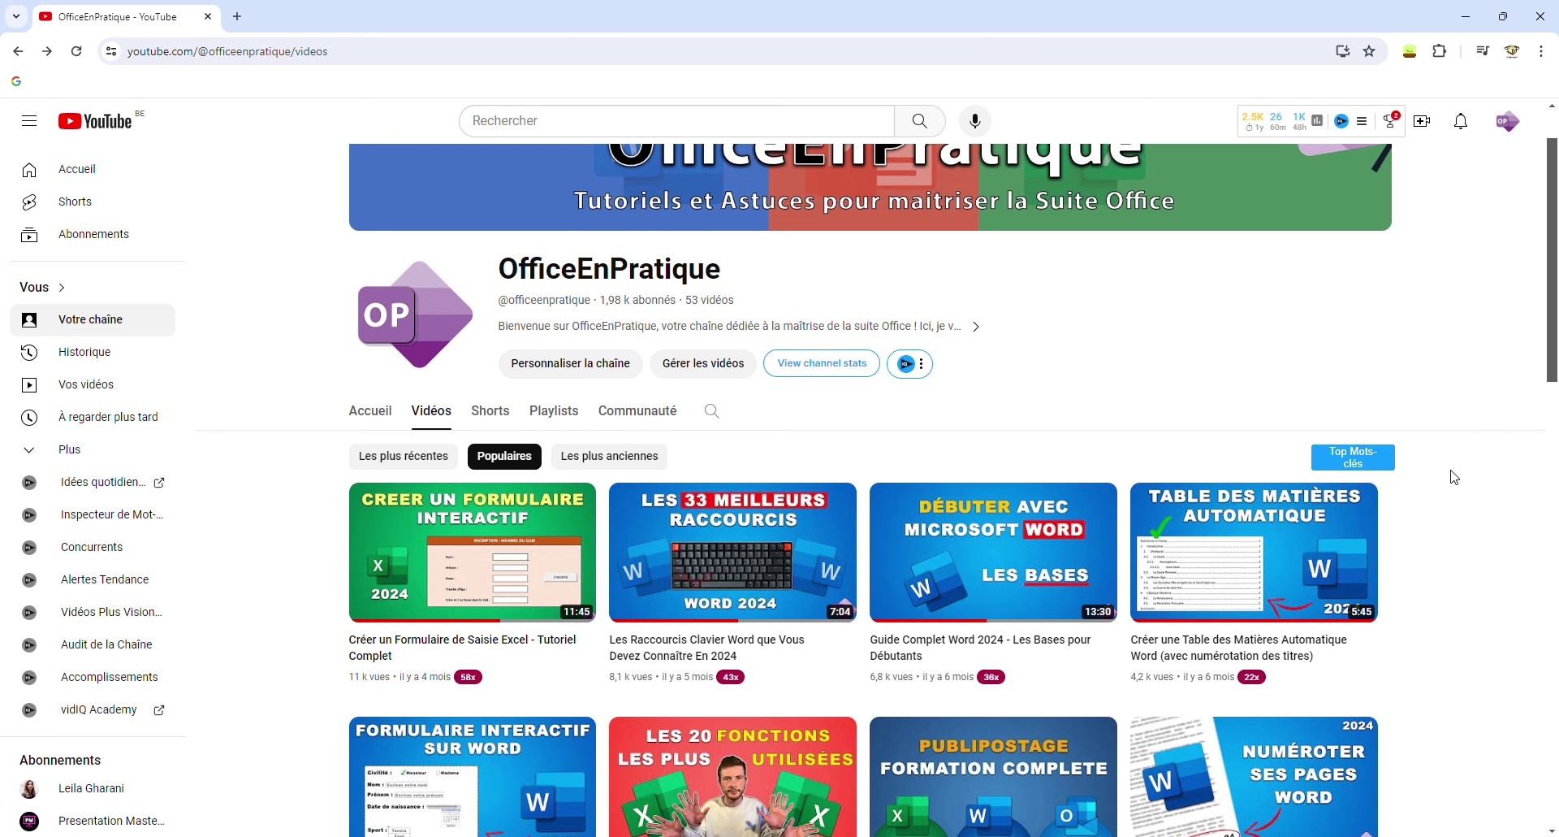
- Look through the most popular videos on the OfficeEnPratique YouTube channel and return to its banner
{"action": "scroll", "coordinate": [1451, 481], "scroll_direction": "down", "scroll_amount": 5}
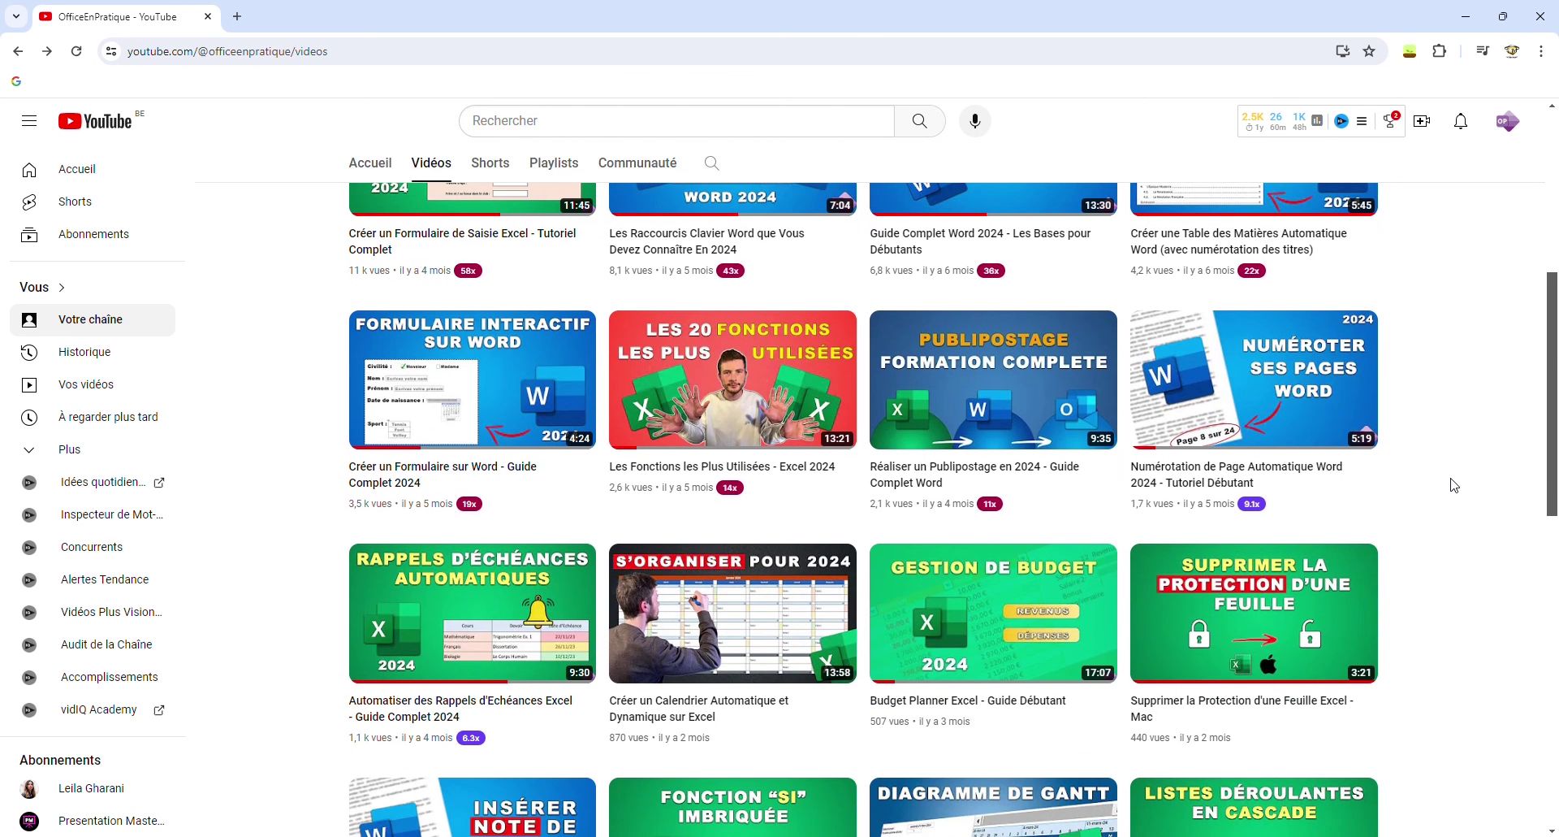
{"action": "scroll", "coordinate": [1454, 485], "scroll_direction": "up", "scroll_amount": 5}
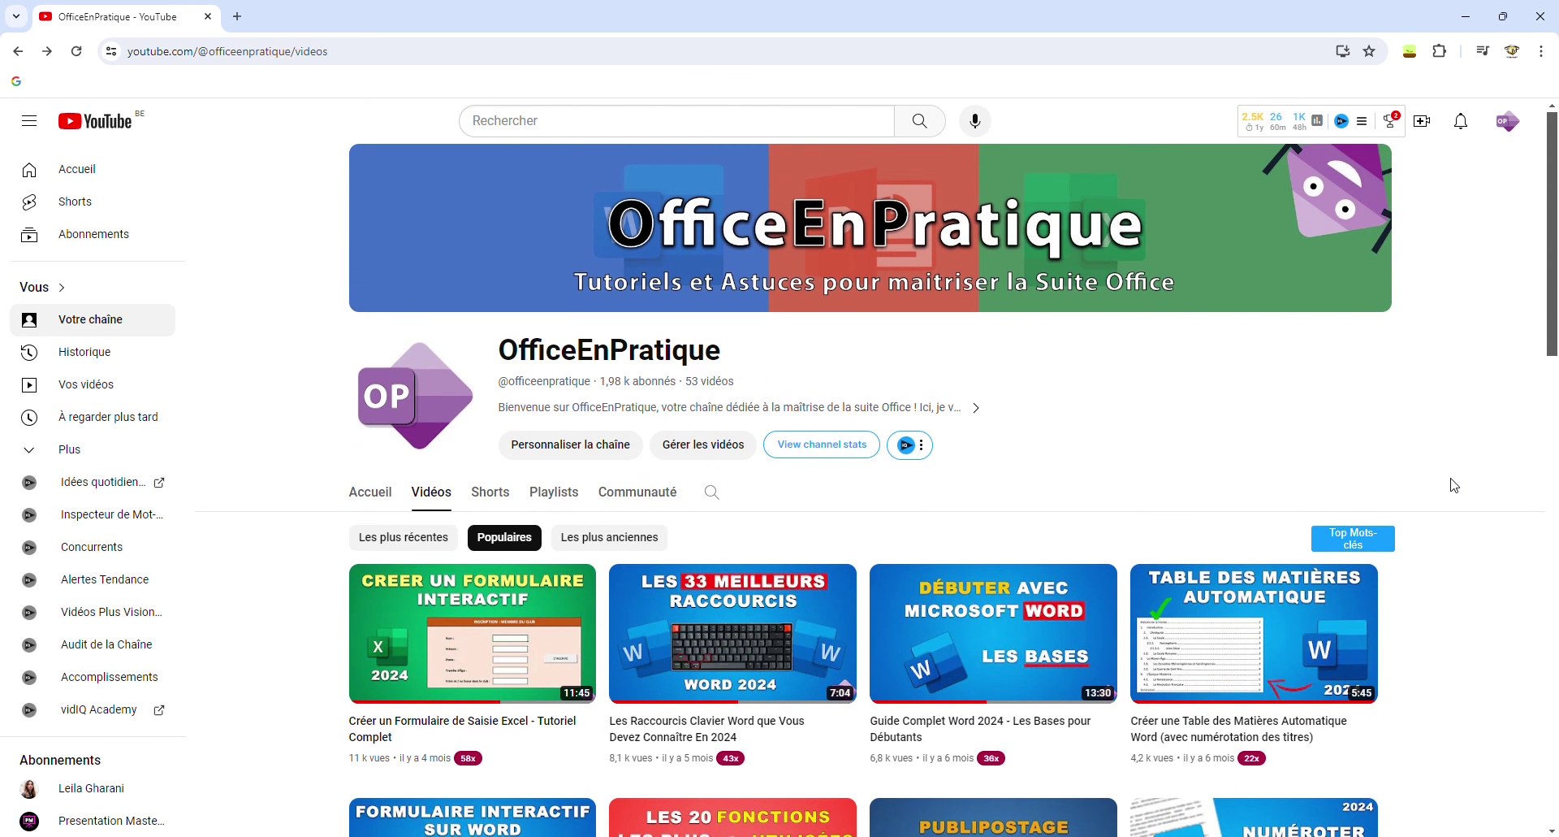